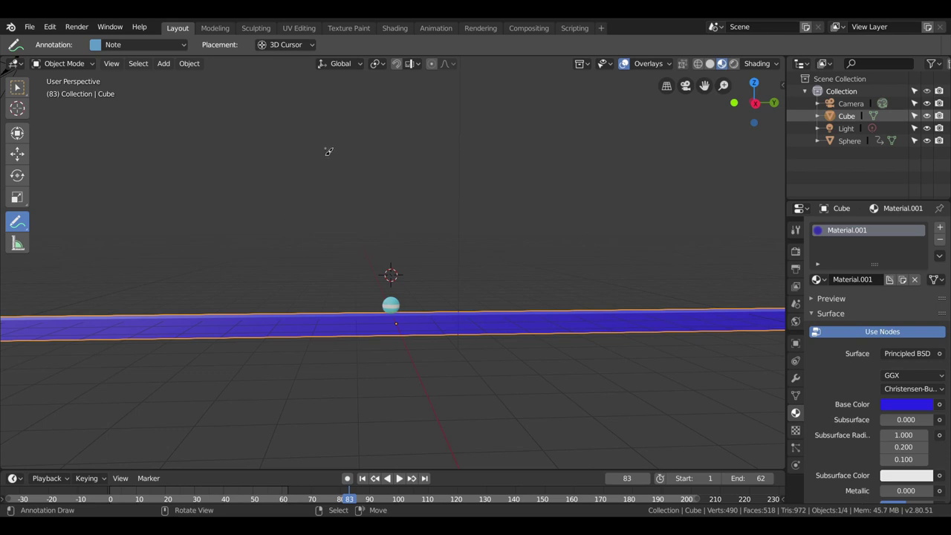
Extend the upper timing line rightward, draw a shorter 1-to-20 line below it, and start playback.
drag(329, 166, 612, 163)
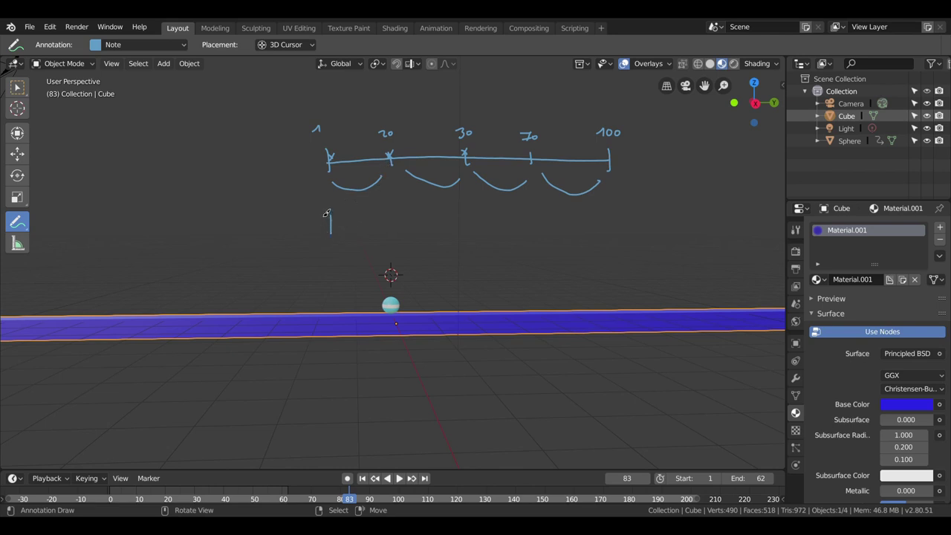
drag(334, 226, 551, 222)
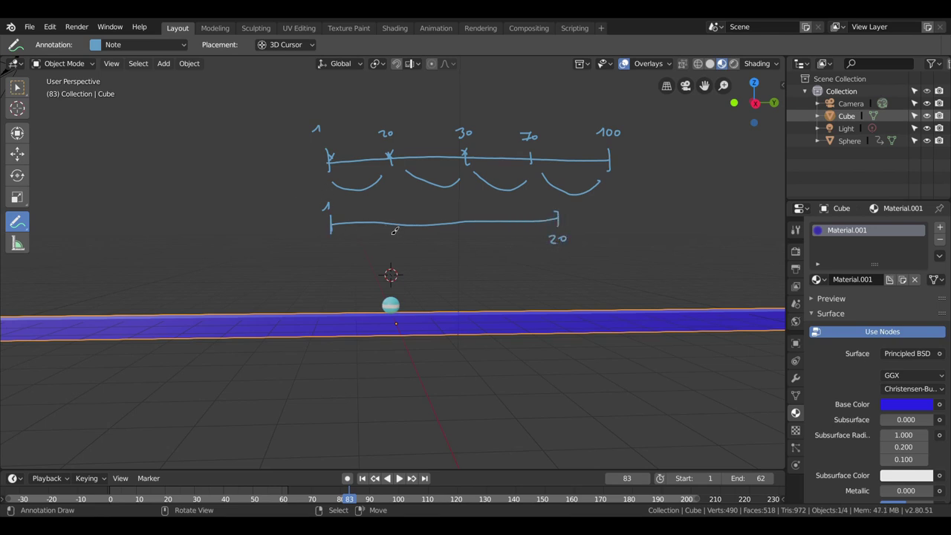
key(space)
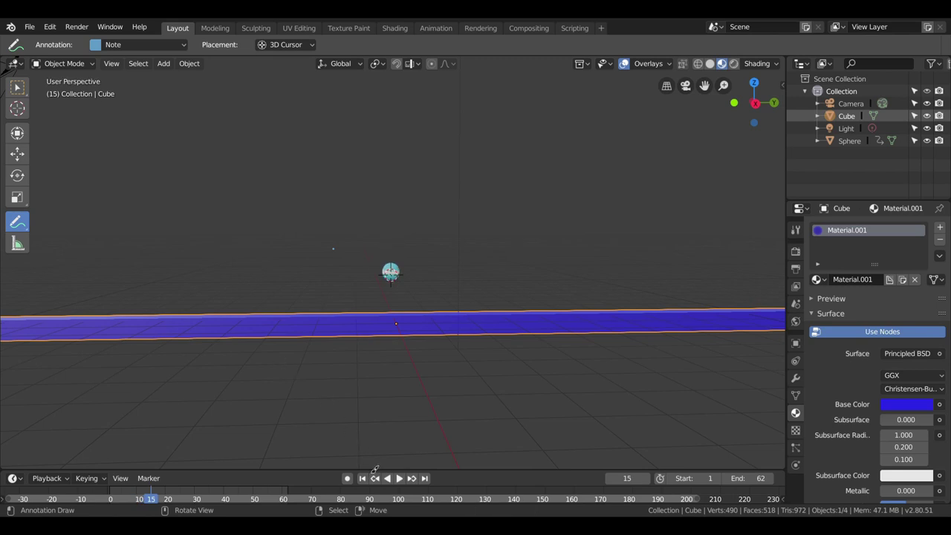
Stop playback and mark the lower line with a circled 15 midpoint, arcs and in-between points.
key(Escape)
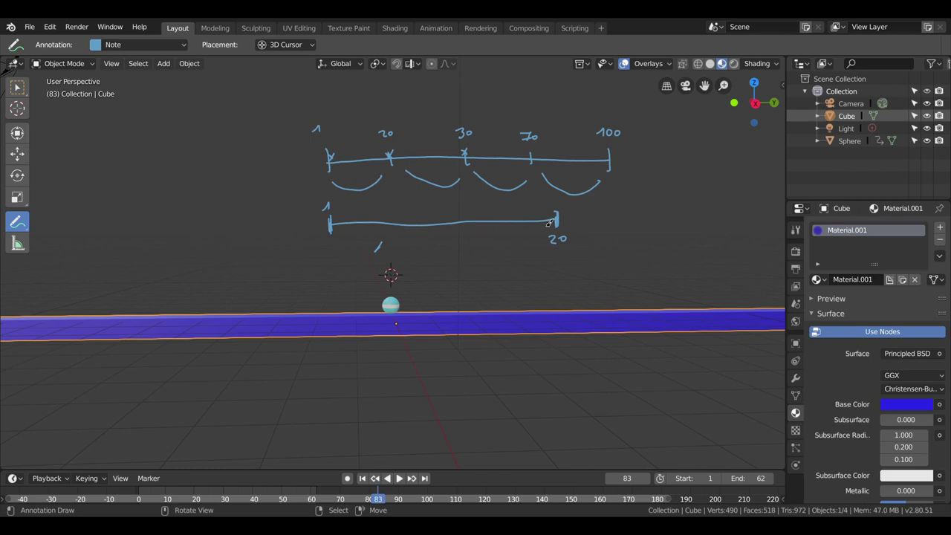
drag(559, 230, 552, 211)
mouse_move(461, 216)
mouse_down()
mouse_move(454, 247)
mouse_move(462, 246)
mouse_up()
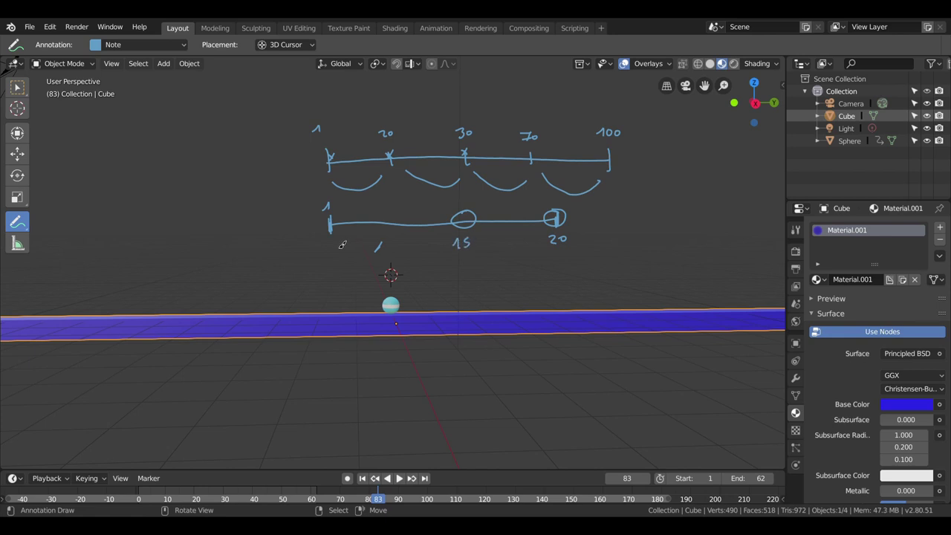
mouse_move(338, 242)
mouse_down()
mouse_move(421, 269)
mouse_move(449, 243)
mouse_up()
drag(401, 221, 405, 223)
drag(520, 221, 520, 220)
mouse_move(456, 237)
mouse_down()
mouse_move(476, 254)
mouse_move(540, 238)
mouse_up()
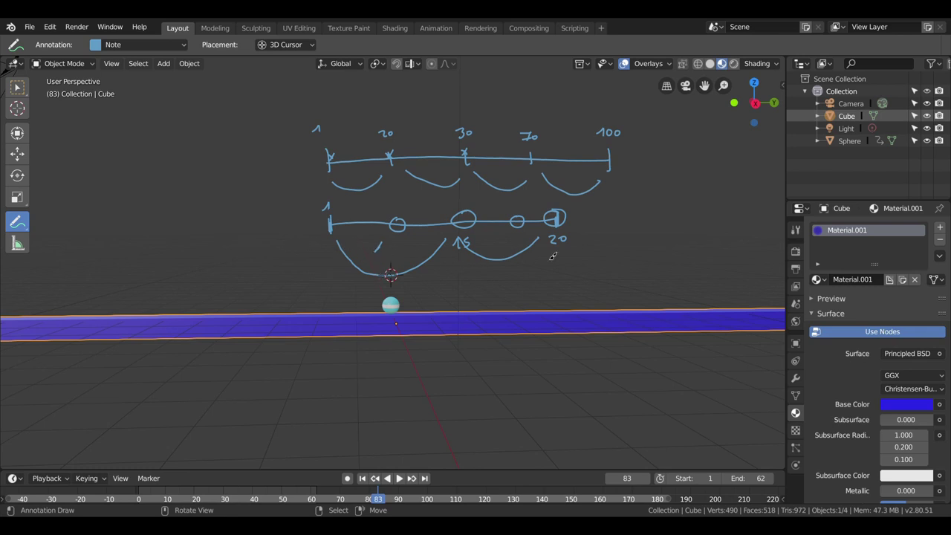
drag(398, 211, 399, 238)
Circle the 20, 30, 70 and 100 marks on the upper line, leaving keyframes unchanged.
mouse_move(391, 152)
mouse_down()
mouse_move(382, 156)
mouse_move(399, 147)
mouse_up()
mouse_move(470, 148)
mouse_down()
mouse_move(460, 162)
mouse_move(469, 149)
mouse_up()
drag(532, 147, 529, 149)
drag(609, 148, 603, 152)
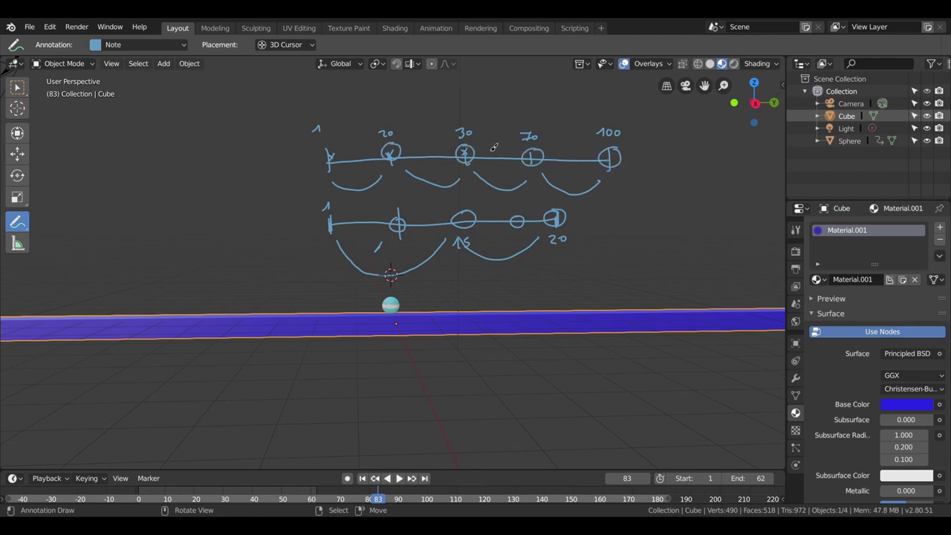
key(i)
key(Escape)
Draw an X mark, a circled 0 under the line's start, and write I= beneath it.
mouse_move(244, 105)
mouse_down()
mouse_move(228, 122)
mouse_move(243, 124)
mouse_move(239, 190)
mouse_up()
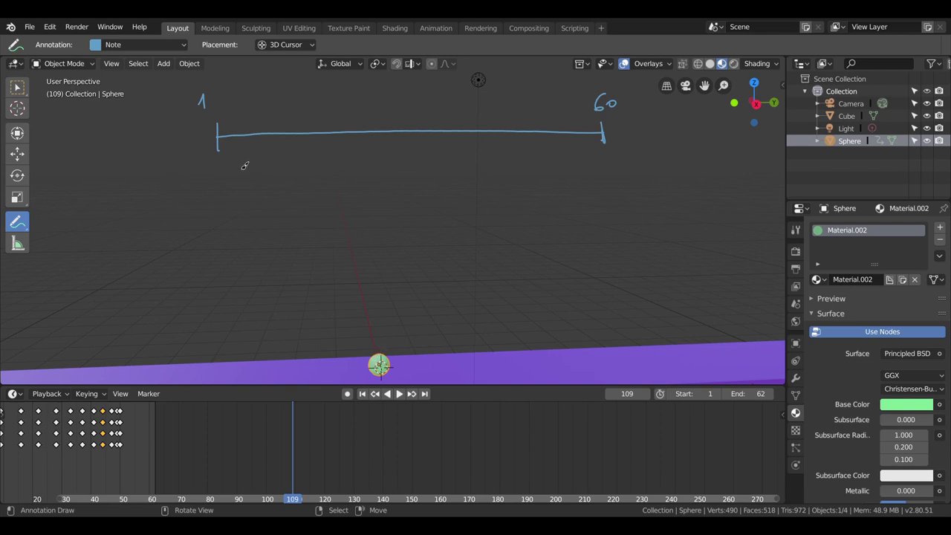
mouse_move(233, 165)
mouse_down()
mouse_move(240, 179)
mouse_move(234, 164)
mouse_up()
mouse_move(210, 220)
mouse_down()
mouse_move(223, 220)
mouse_move(217, 237)
mouse_up()
drag(210, 238, 231, 229)
drag(222, 234, 231, 234)
mouse_move(222, 173)
mouse_down()
mouse_move(234, 186)
mouse_move(236, 169)
mouse_move(221, 207)
mouse_move(238, 199)
mouse_move(256, 213)
mouse_move(235, 194)
mouse_move(221, 213)
mouse_up()
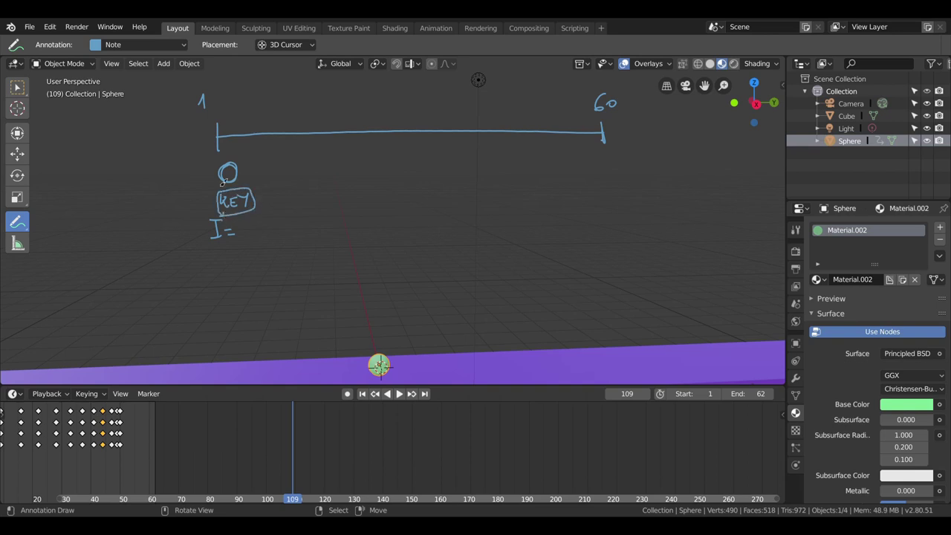
Star the line's start, write 5 below it, re-circle the zero, and scrub to preview the motion.
drag(222, 130, 217, 137)
mouse_move(227, 189)
mouse_down()
mouse_move(234, 172)
mouse_move(227, 183)
mouse_up()
drag(223, 151, 220, 162)
drag(230, 168, 234, 172)
drag(50, 463, 127, 474)
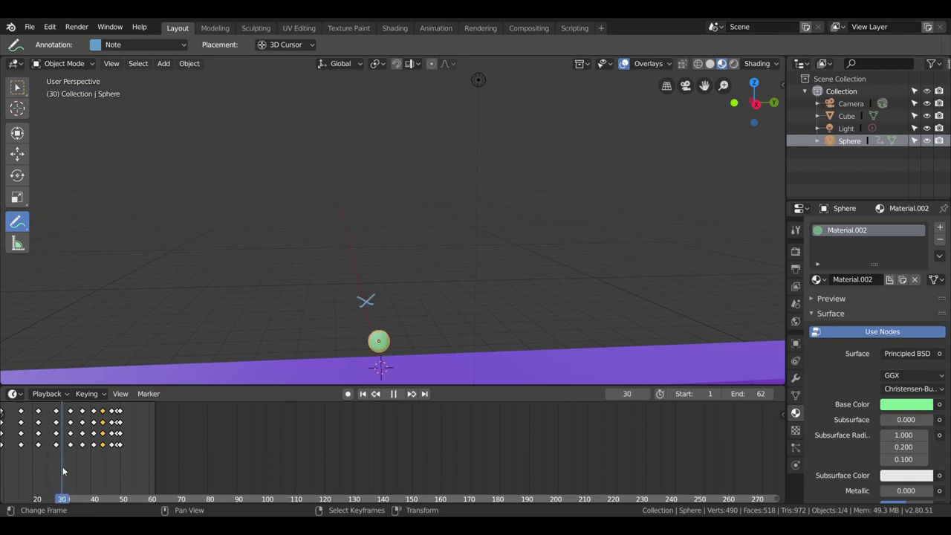
key(Escape)
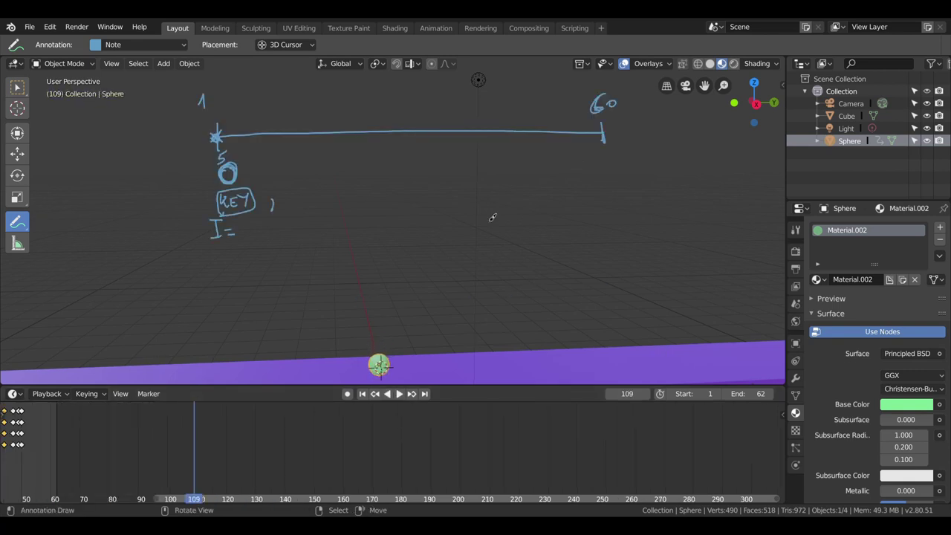
Draw a circled X labelled 10 under the 60 end and join it to the circled 0.
mouse_move(620, 160)
mouse_down()
mouse_move(598, 173)
mouse_move(630, 187)
mouse_move(617, 165)
mouse_up()
drag(615, 149, 624, 145)
mouse_move(614, 175)
mouse_down()
mouse_move(601, 190)
mouse_move(616, 188)
mouse_up()
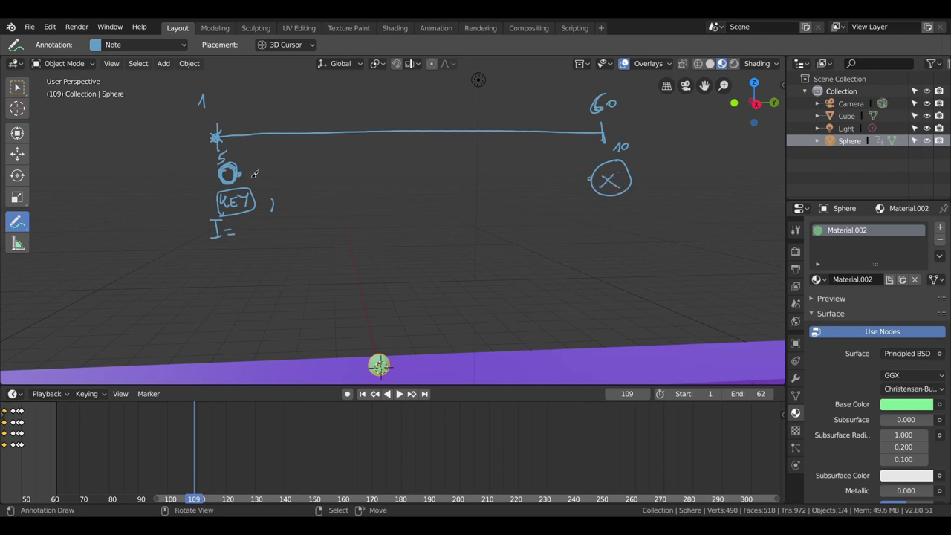
drag(240, 174, 593, 178)
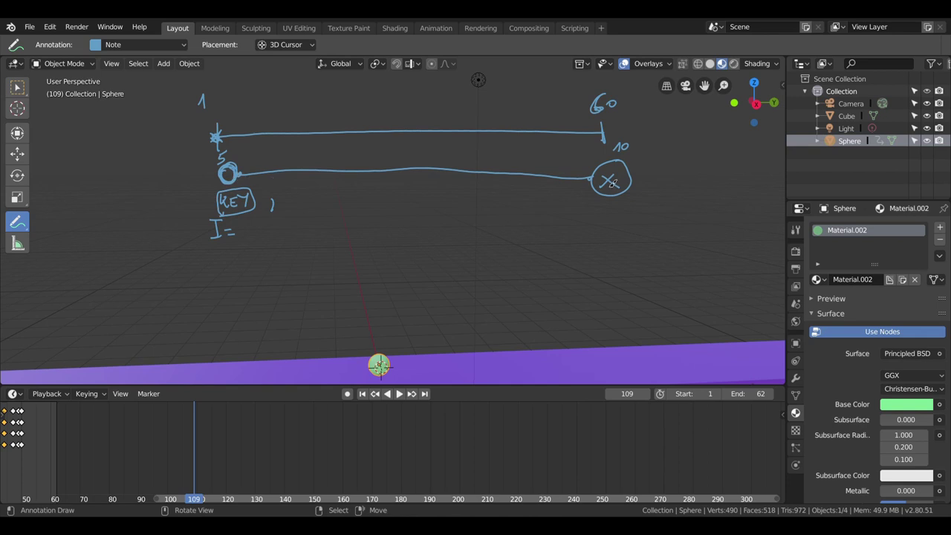
Add arrowheads to the connecting line and write POSE in a box by the right circle.
drag(246, 169, 244, 182)
drag(592, 175, 592, 187)
mouse_move(607, 177)
mouse_down()
mouse_move(618, 186)
mouse_move(602, 222)
mouse_move(633, 219)
mouse_move(635, 209)
mouse_up()
drag(594, 202, 598, 205)
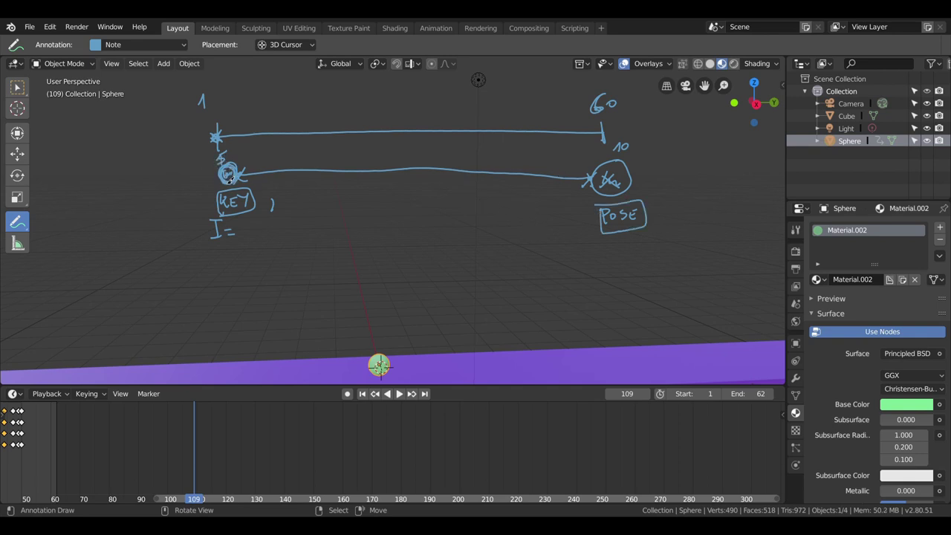
drag(605, 178, 621, 193)
Draw a circled P mid-sketch with an arrow inside an ellipse, and tick the lower line twice.
drag(398, 212, 396, 227)
drag(409, 219, 411, 222)
drag(328, 167, 328, 178)
drag(526, 168, 527, 179)
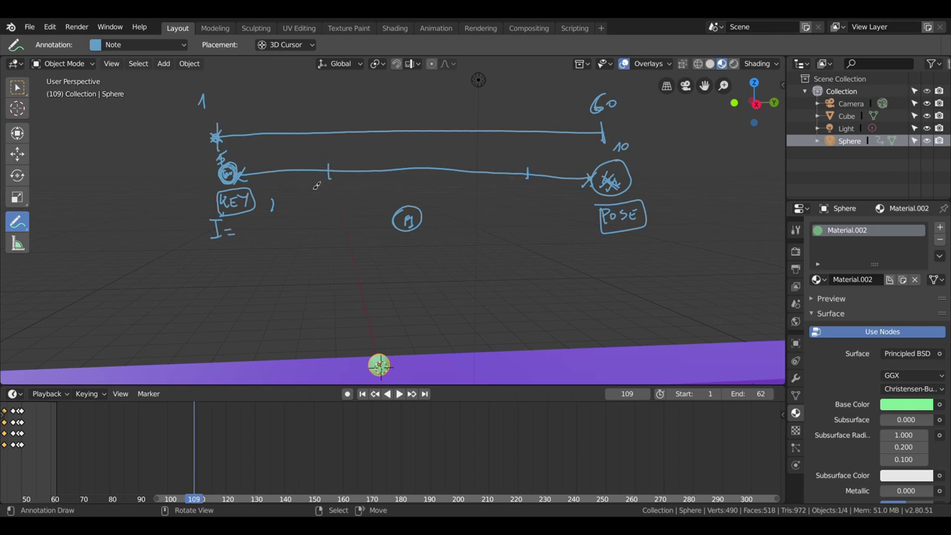
drag(384, 225, 374, 225)
drag(371, 226, 360, 220)
mouse_move(429, 211)
mouse_down()
mouse_move(387, 200)
mouse_move(412, 243)
mouse_move(423, 201)
mouse_move(417, 209)
mouse_up()
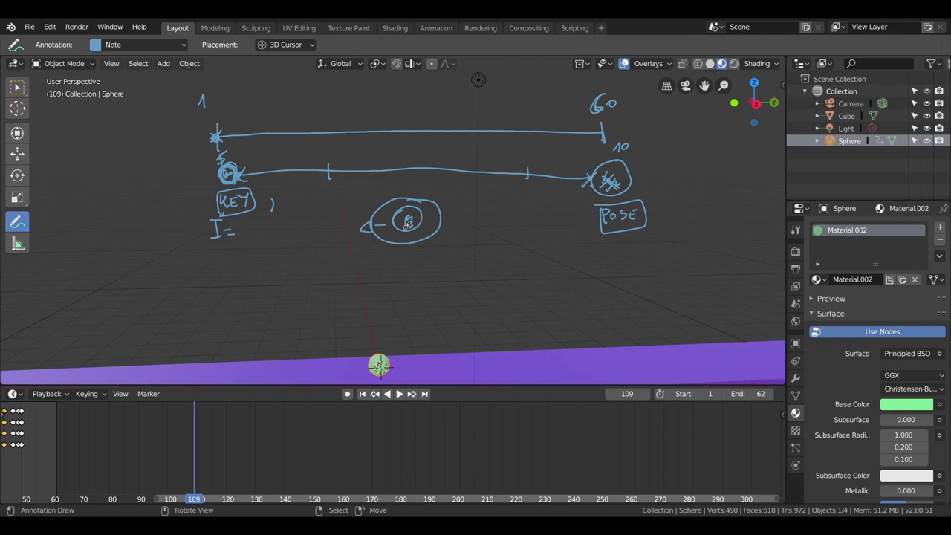
Write KEY under the centre note and link start, centre and POSE with curves through small circles.
mouse_move(410, 246)
mouse_down()
mouse_move(415, 260)
mouse_move(436, 261)
mouse_up()
mouse_move(237, 180)
mouse_down()
mouse_move(576, 194)
mouse_move(592, 181)
mouse_up()
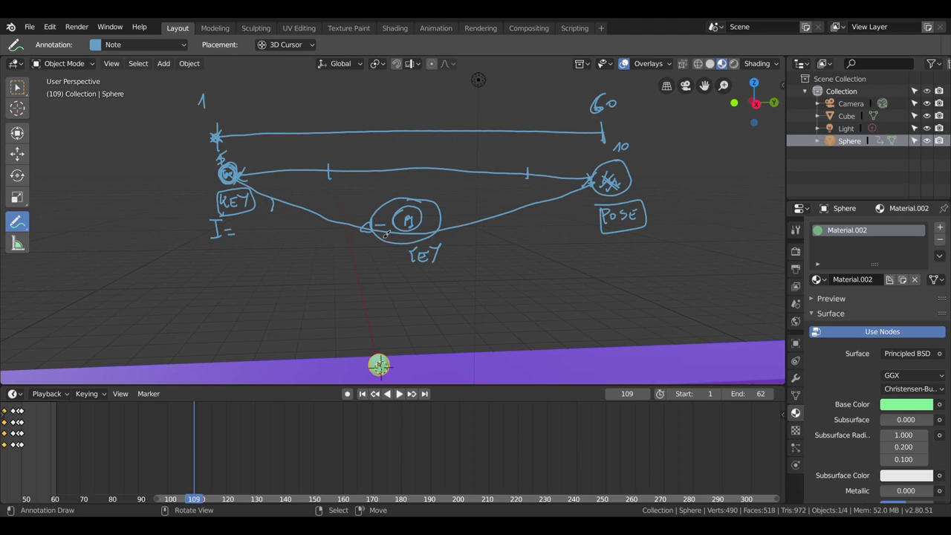
mouse_move(413, 162)
mouse_down()
mouse_move(395, 179)
mouse_move(414, 177)
mouse_up()
drag(520, 256, 521, 253)
drag(418, 228, 597, 199)
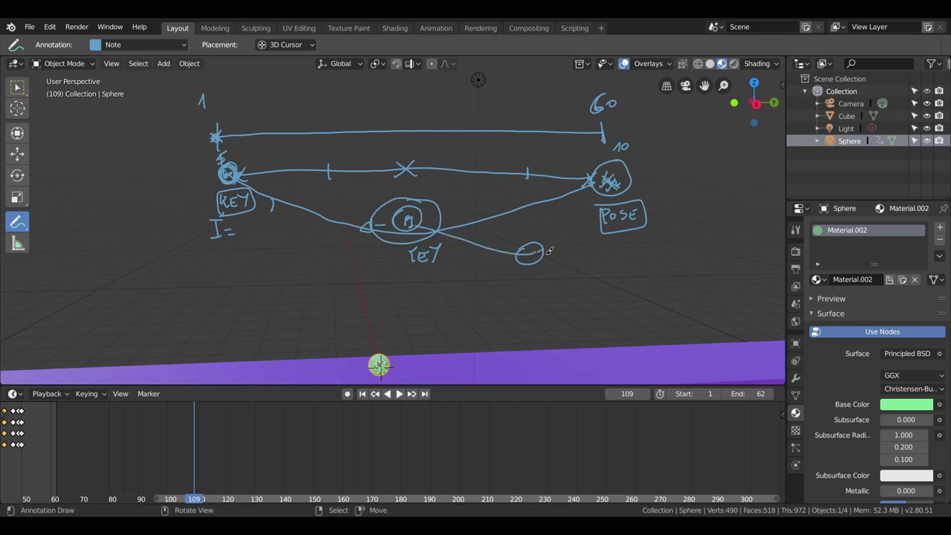
drag(269, 253, 269, 241)
mouse_move(238, 192)
mouse_down()
mouse_move(272, 246)
mouse_move(379, 230)
mouse_up()
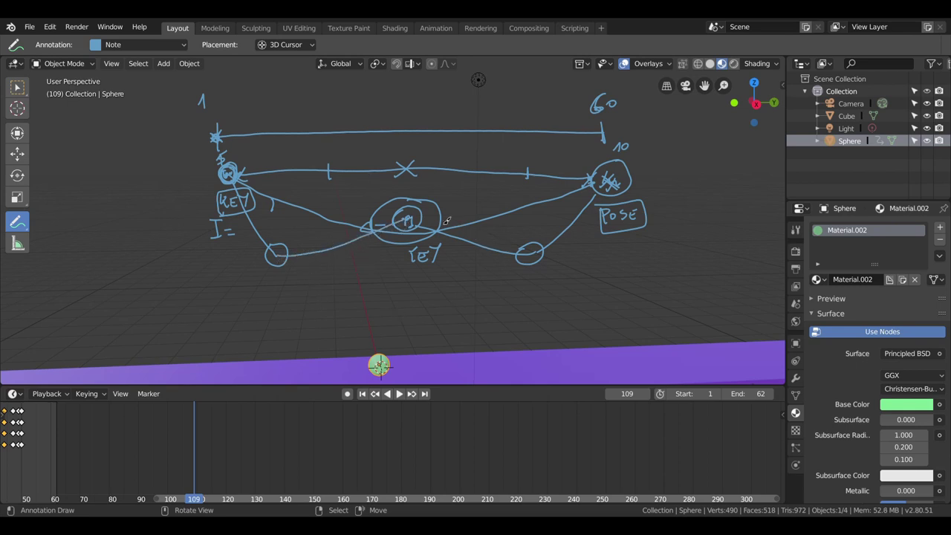
Tick the spacing between the central key and the right circle.
drag(455, 222, 454, 232)
mouse_move(464, 221)
mouse_down()
mouse_move(463, 231)
mouse_move(481, 228)
mouse_up()
drag(417, 223, 413, 226)
mouse_move(454, 232)
mouse_down()
mouse_move(462, 245)
mouse_move(505, 260)
mouse_up()
Tick each circle, then cross out the small left circle and the centre circle.
drag(510, 249, 518, 239)
drag(412, 207, 426, 197)
drag(272, 254, 285, 239)
drag(236, 151, 240, 146)
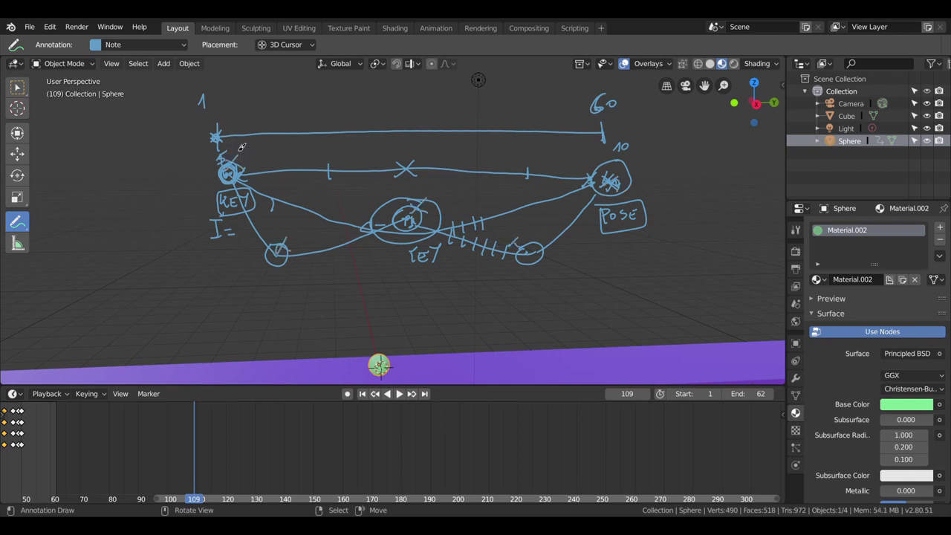
drag(650, 157, 646, 163)
drag(270, 247, 289, 265)
drag(398, 211, 418, 229)
Clear the old sketch and draw a new 1-to-100 line with a circled point labelled 4.
key(Delete)
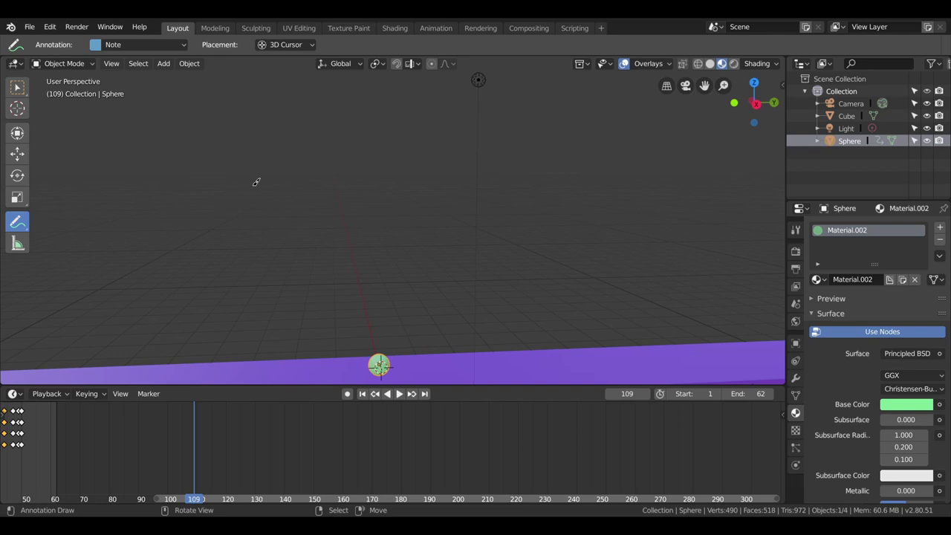
mouse_move(280, 159)
mouse_down()
mouse_move(278, 180)
mouse_move(679, 179)
mouse_up()
drag(263, 137, 267, 141)
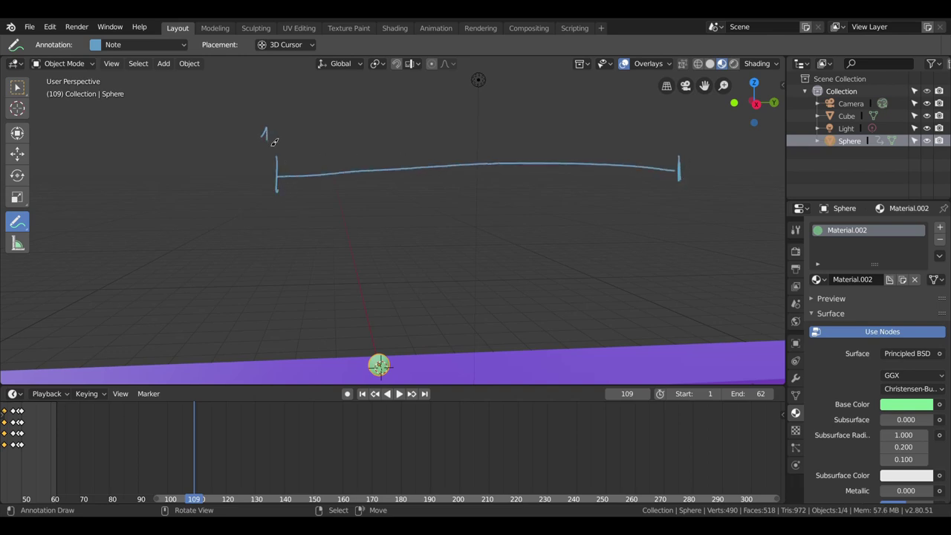
drag(686, 134, 696, 134)
mouse_move(484, 162)
mouse_down()
mouse_move(495, 175)
mouse_move(483, 155)
mouse_up()
drag(480, 190, 488, 200)
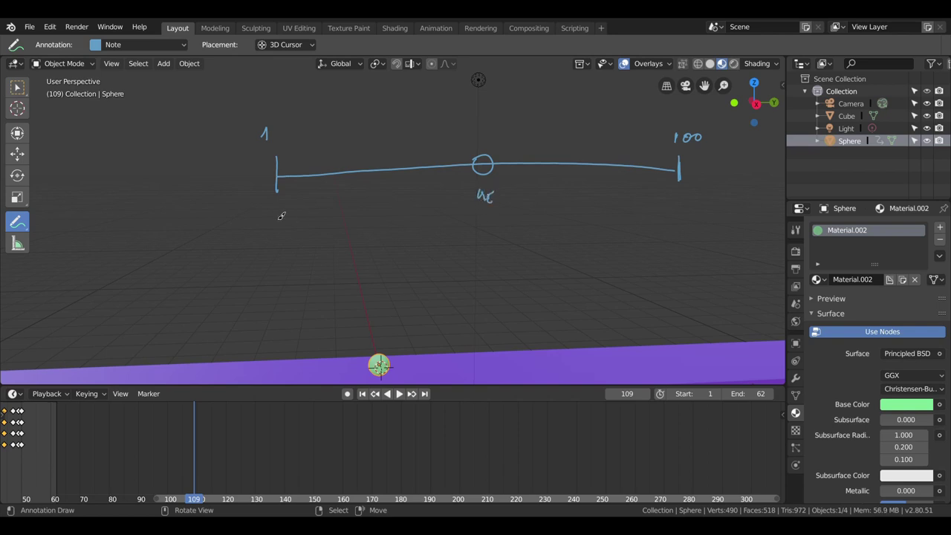
Write labels under both line ends and draw an arc from the 1 circle to the top circle.
drag(277, 215, 290, 217)
drag(674, 196, 701, 205)
mouse_move(292, 129)
mouse_down()
mouse_move(353, 102)
mouse_move(454, 80)
mouse_move(535, 92)
mouse_move(646, 136)
mouse_up()
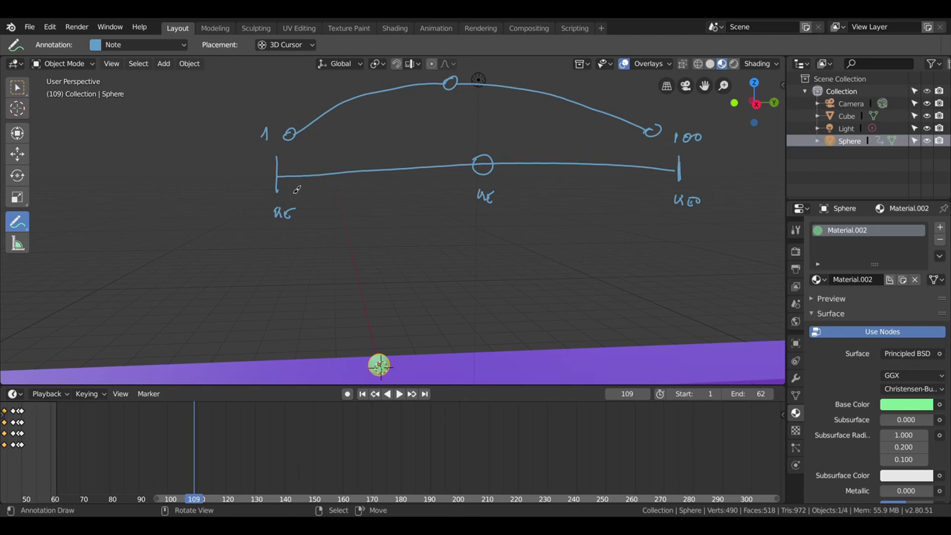
Cross the left tick, centre label, left circle and top circle with x marks.
drag(275, 191, 285, 202)
drag(285, 191, 275, 202)
mouse_move(476, 178)
mouse_down()
mouse_move(465, 190)
mouse_move(474, 189)
mouse_up()
drag(294, 144, 286, 152)
drag(455, 93, 447, 101)
Write 25 and 75 with curved arrows from the left circle to the top, then on to the right circle.
mouse_move(357, 116)
mouse_down()
mouse_move(365, 128)
mouse_move(386, 109)
mouse_move(383, 117)
mouse_up()
mouse_move(310, 152)
mouse_down()
mouse_move(356, 144)
mouse_move(429, 101)
mouse_move(476, 98)
mouse_up()
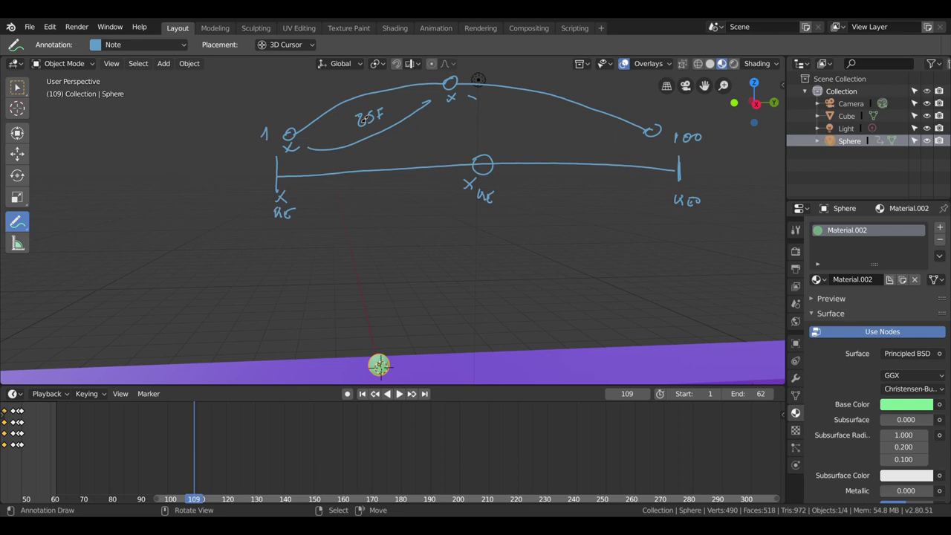
mouse_move(532, 113)
mouse_down()
mouse_move(552, 112)
mouse_move(532, 132)
mouse_move(633, 137)
mouse_up()
mouse_move(465, 99)
mouse_down()
mouse_move(490, 116)
mouse_move(533, 122)
mouse_up()
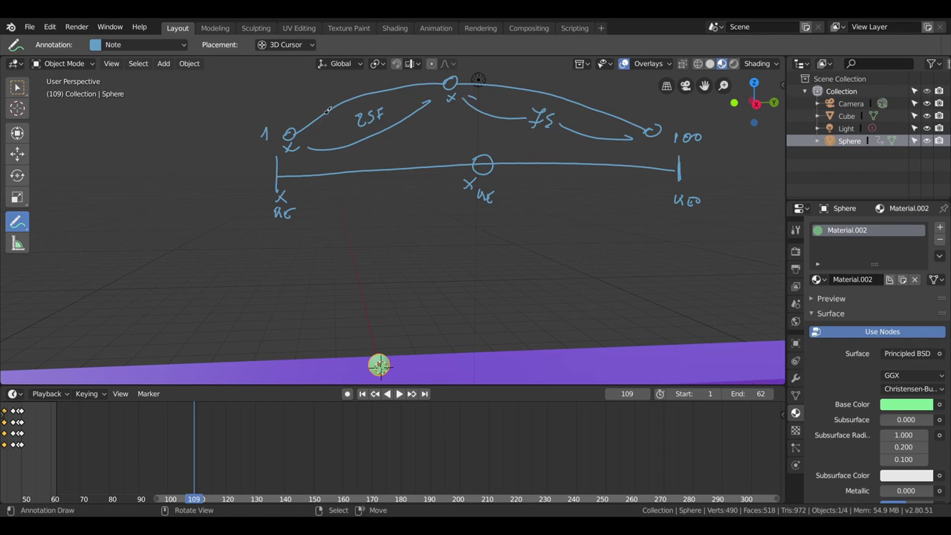
click(434, 71)
Draw star strokes over the line's left and right ends and strike through the centre circle.
drag(262, 187, 292, 165)
drag(268, 166, 288, 188)
drag(264, 177, 291, 175)
drag(473, 168, 492, 169)
mouse_move(690, 163)
mouse_down()
mouse_move(661, 177)
mouse_move(688, 185)
mouse_up()
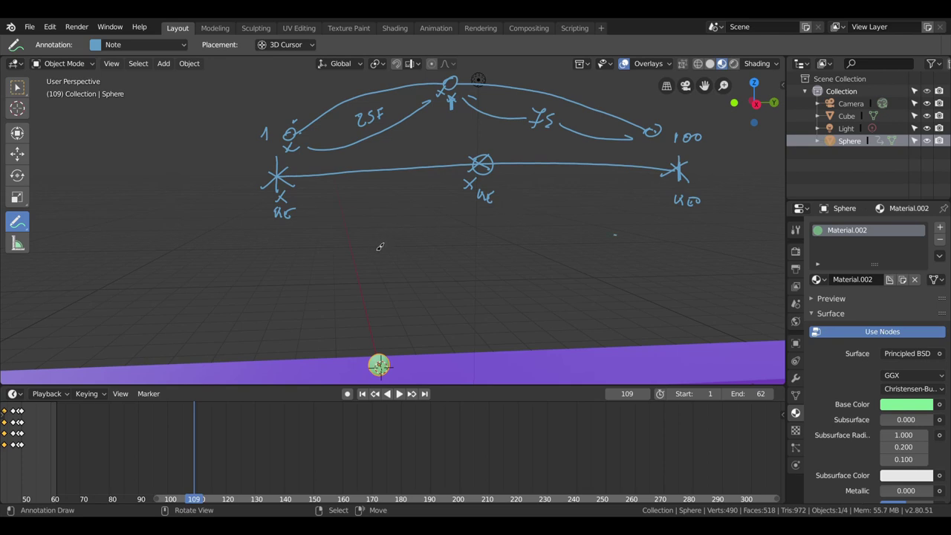
Switch to the Animation layout, frame the curves for frames 10–60, then play and stop at frame 52.
click(448, 28)
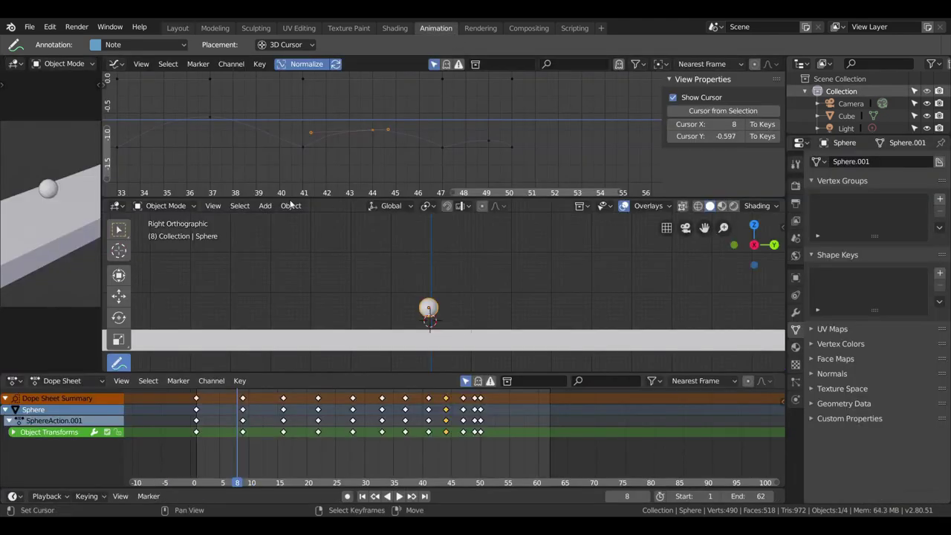
middle_drag(456, 149, 685, 169)
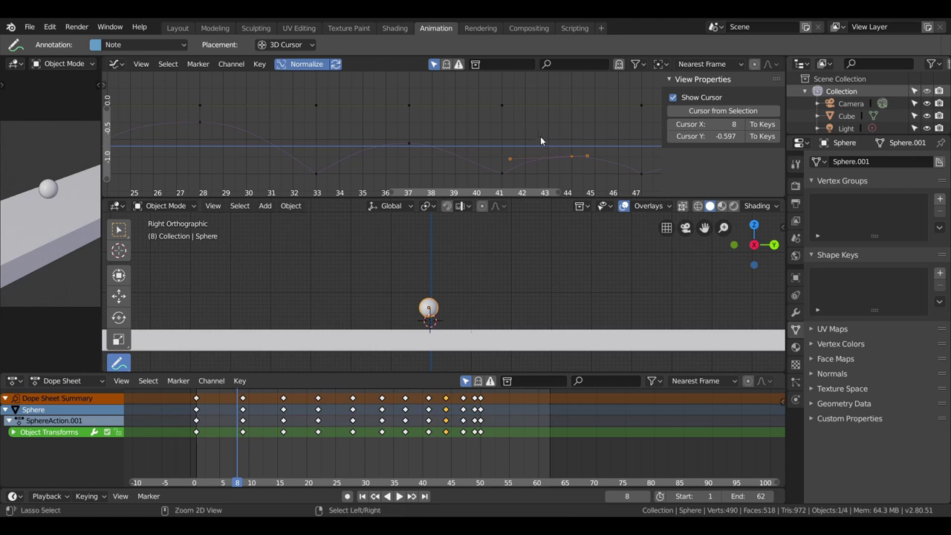
mouse_move(543, 140)
ctrl+middle_down()
mouse_move(445, 145)
mouse_move(274, 97)
ctrl+middle_up()
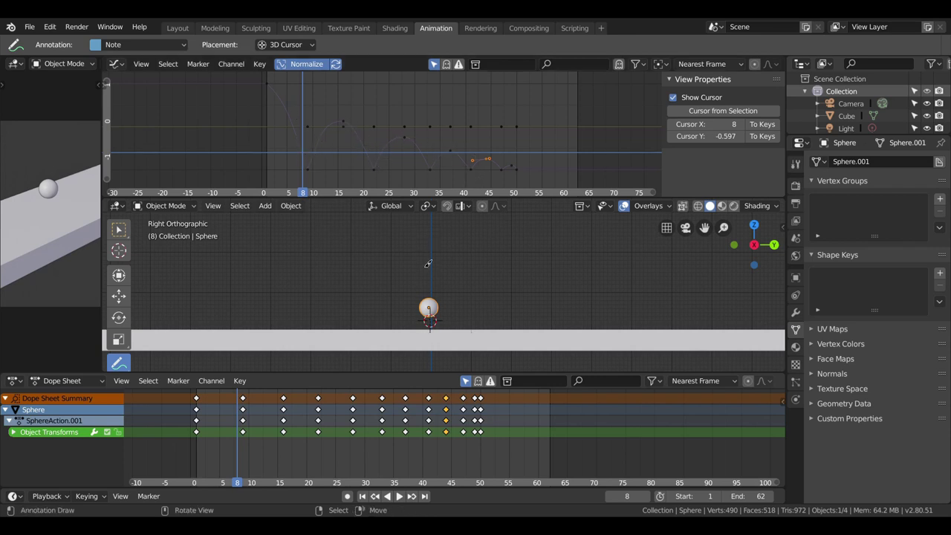
key(space)
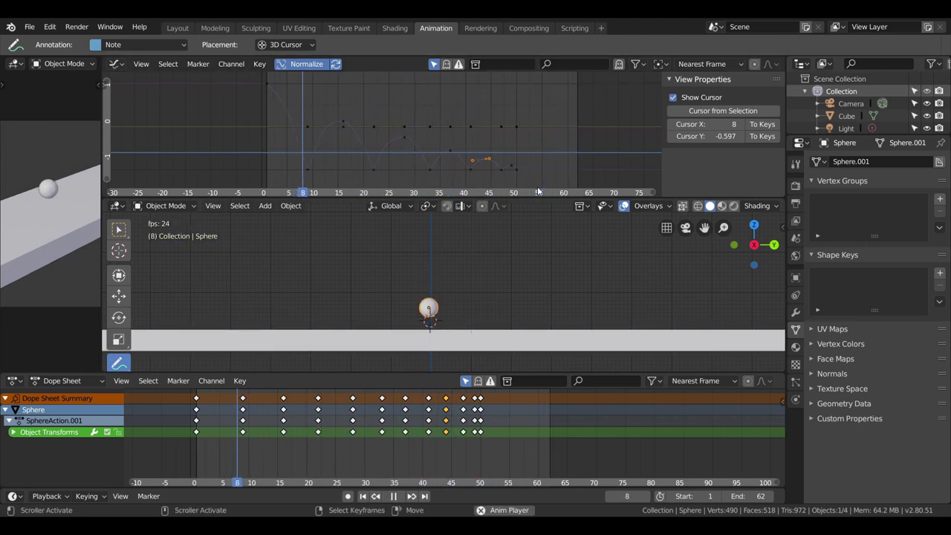
key(space)
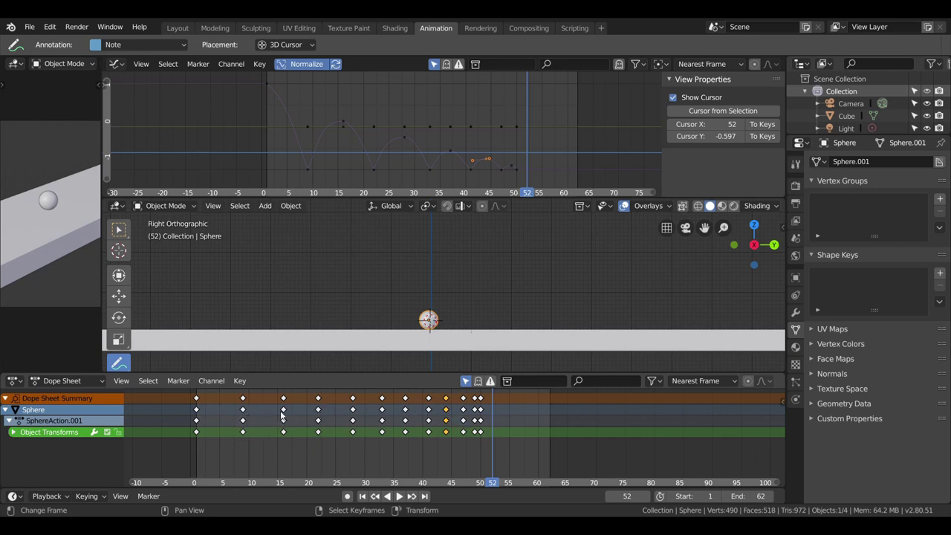
Annotate the viewport with ball circles, a drop line, an upward arrow and small marks.
click(425, 222)
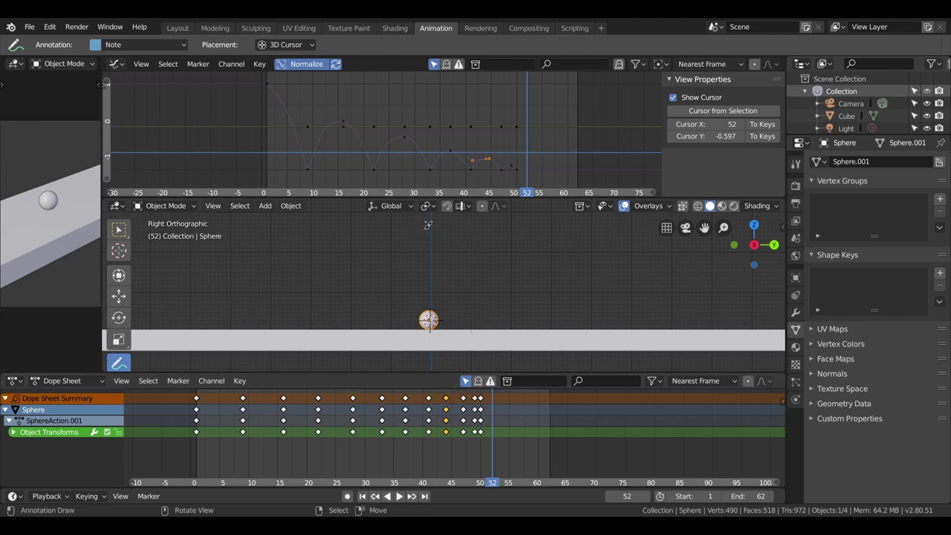
drag(433, 220, 429, 223)
drag(426, 238, 429, 278)
drag(432, 315, 427, 318)
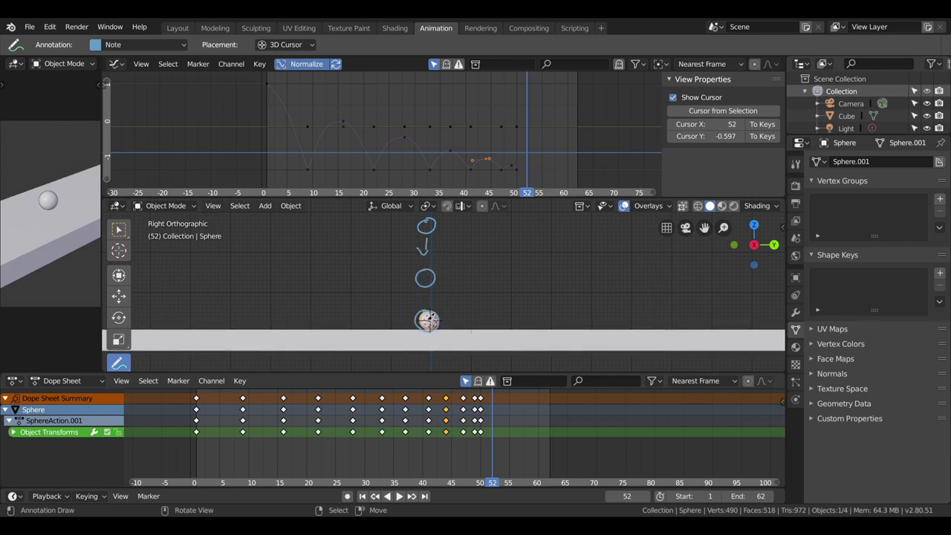
mouse_move(466, 326)
mouse_down()
mouse_move(474, 315)
mouse_move(492, 320)
mouse_up()
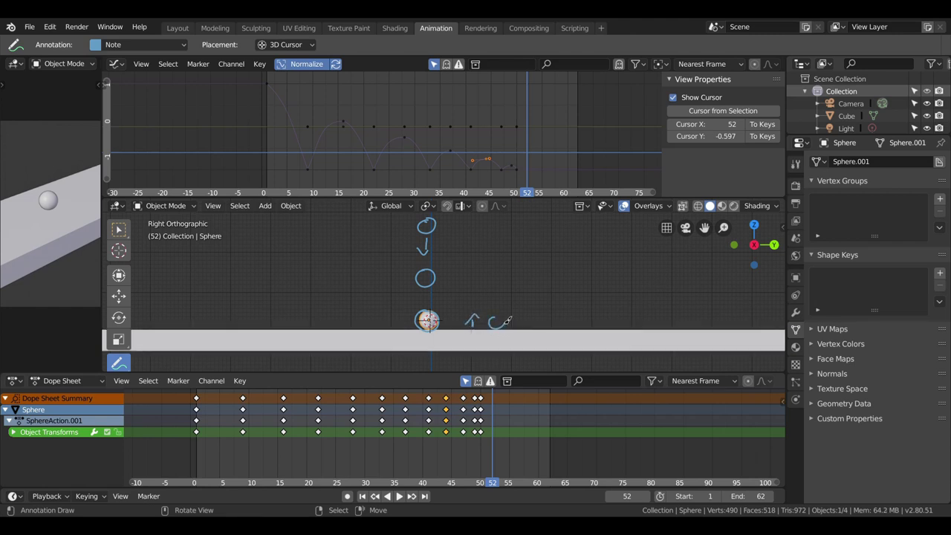
drag(495, 350, 502, 349)
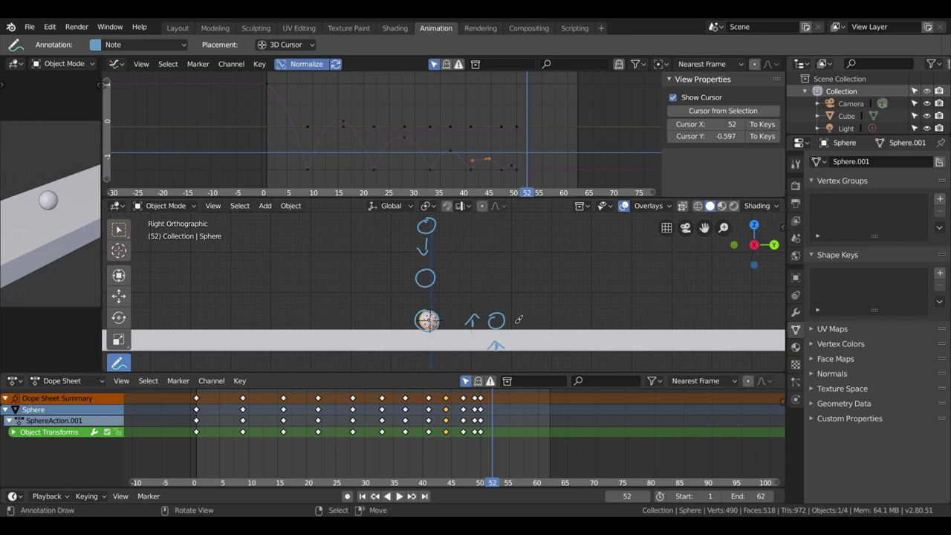
drag(513, 325, 520, 317)
mouse_move(555, 300)
mouse_down()
mouse_move(588, 302)
mouse_move(537, 305)
mouse_move(551, 304)
mouse_up()
mouse_move(344, 226)
mouse_down()
mouse_move(373, 254)
mouse_move(376, 325)
mouse_move(382, 313)
mouse_up()
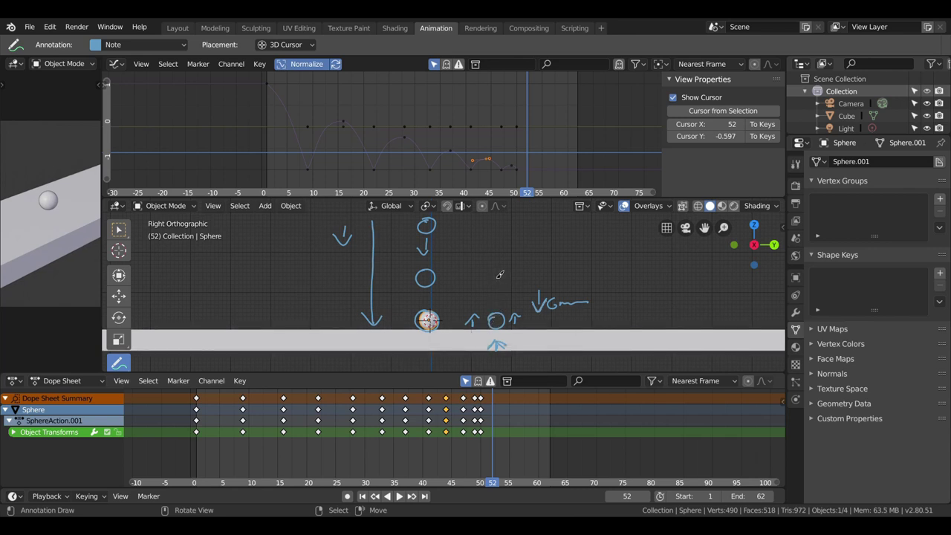
drag(499, 266, 501, 266)
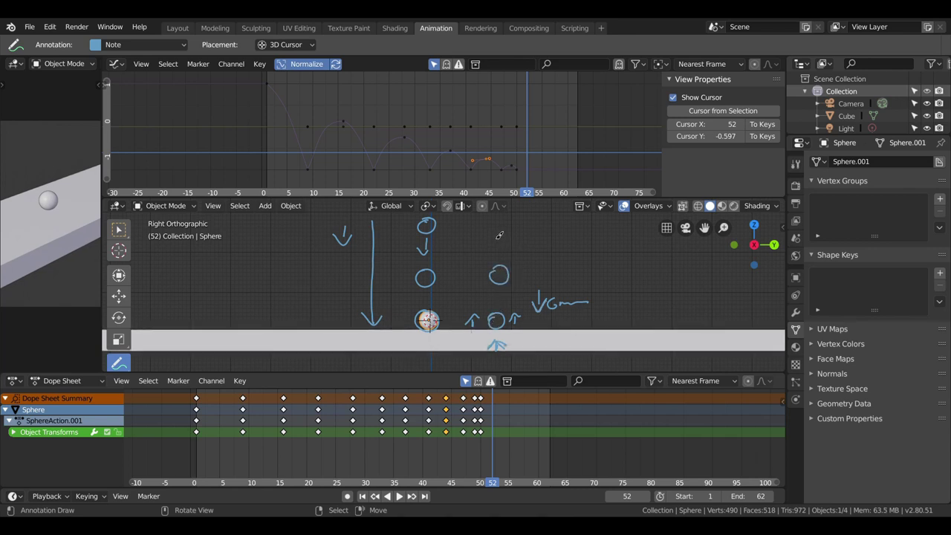
drag(496, 229, 493, 227)
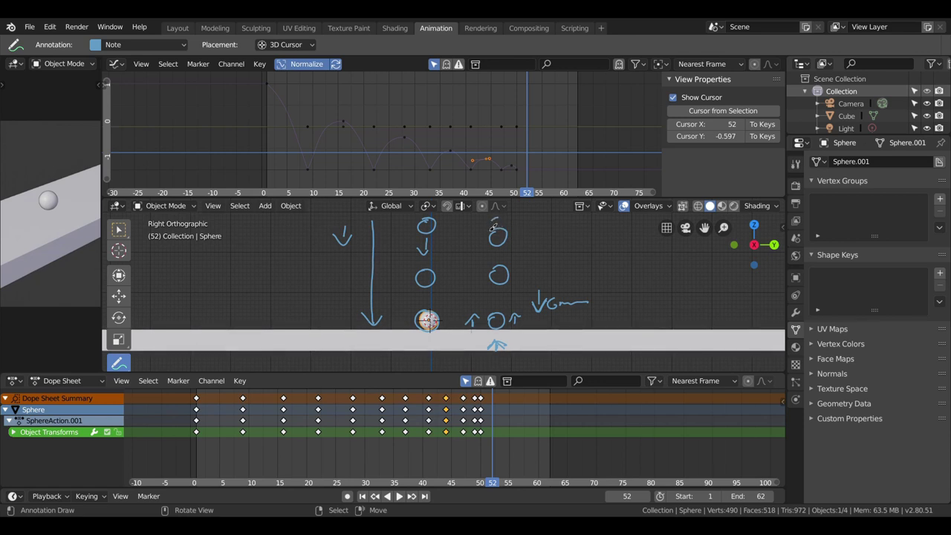
Give the 3D view more height, then sketch a measuring line, an arc, a downward arrow and small circles.
click(497, 206)
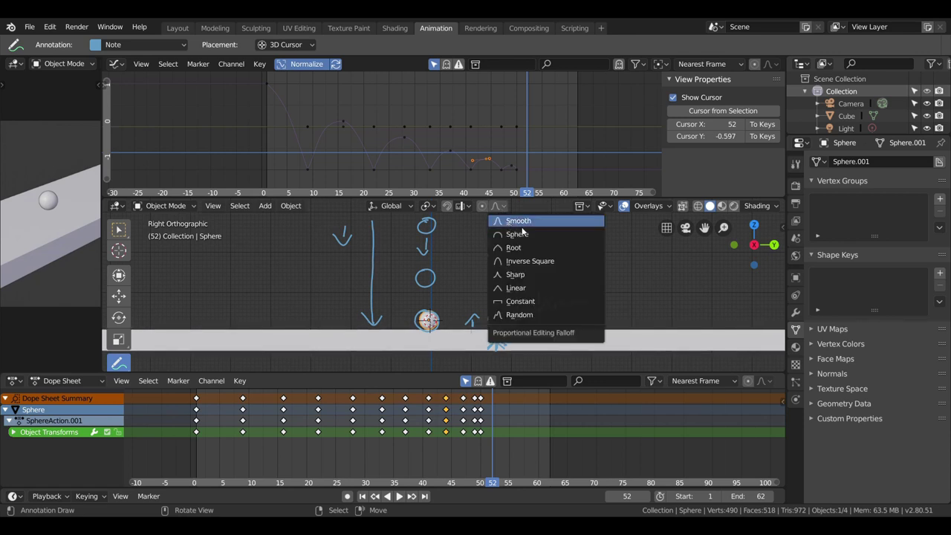
mouse_move(546, 199)
mouse_down()
mouse_move(536, 183)
mouse_move(496, 200)
mouse_move(527, 201)
mouse_move(514, 190)
mouse_up()
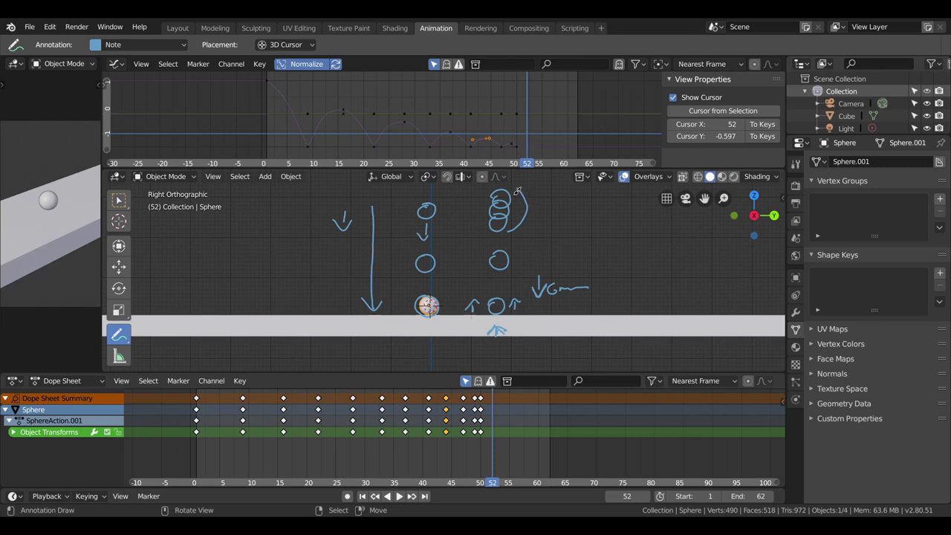
mouse_move(581, 225)
mouse_down()
mouse_move(698, 239)
mouse_move(655, 242)
mouse_up()
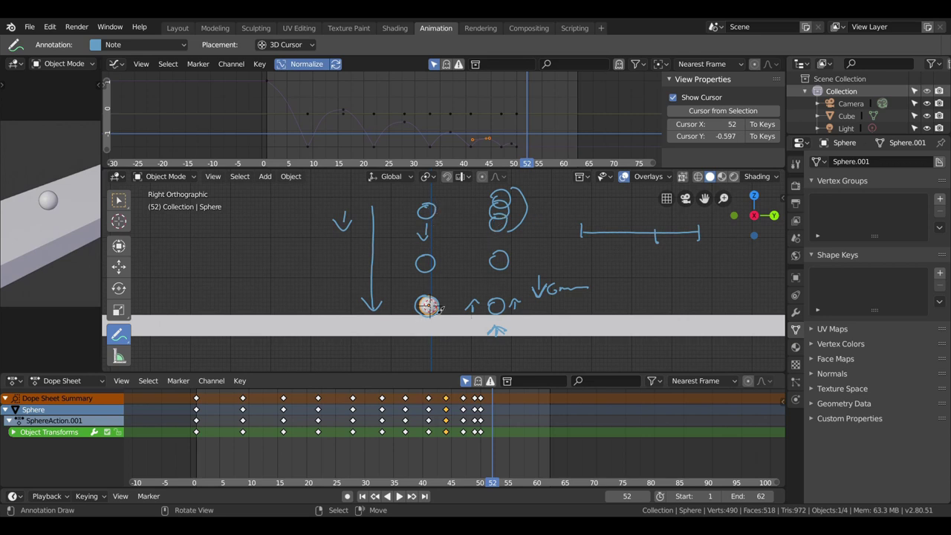
mouse_move(530, 211)
mouse_down()
mouse_move(490, 191)
mouse_move(487, 234)
mouse_move(538, 227)
mouse_move(539, 193)
mouse_up()
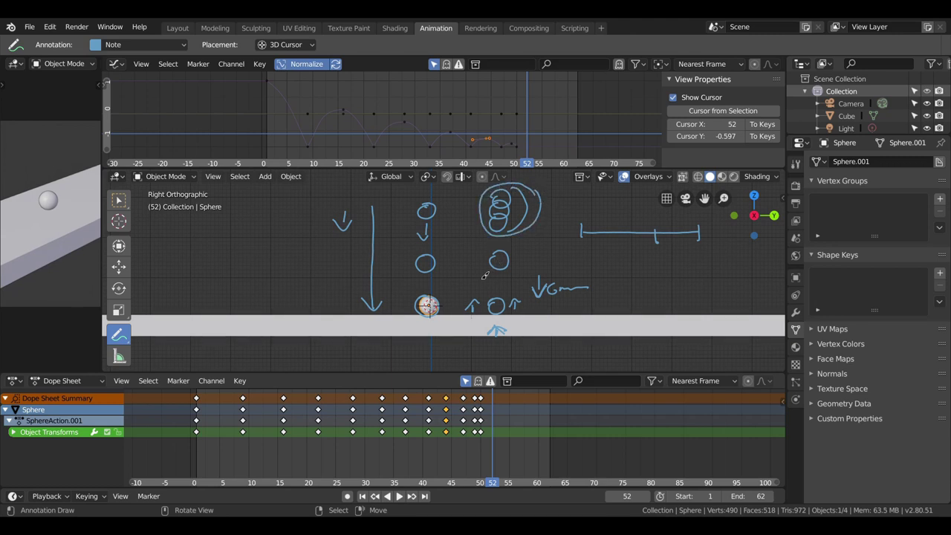
drag(550, 201, 564, 210)
drag(563, 248, 562, 249)
mouse_move(561, 295)
mouse_down()
mouse_move(608, 276)
mouse_move(611, 289)
mouse_up()
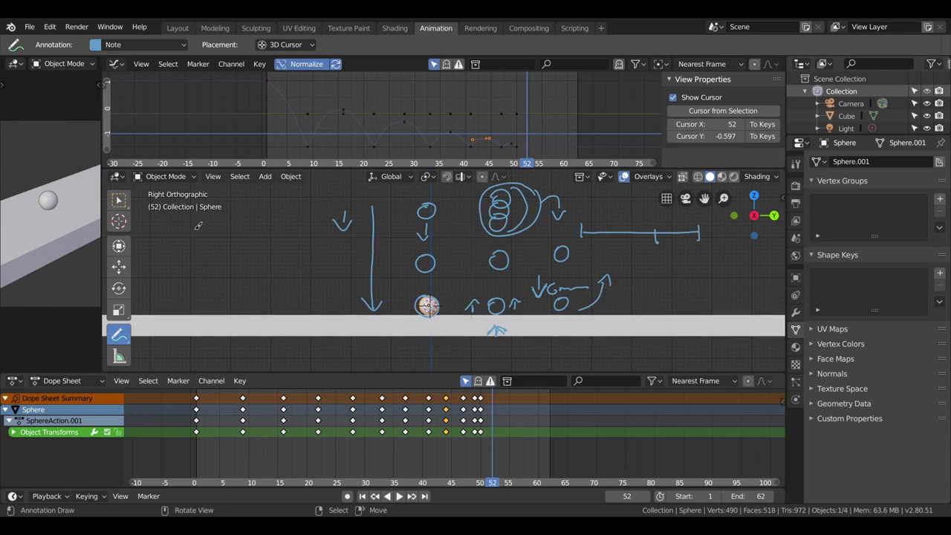
Draw a bounce curve on the left with arrowheads at its start and bottom.
mouse_move(165, 225)
mouse_down()
mouse_move(215, 294)
mouse_move(361, 301)
mouse_up()
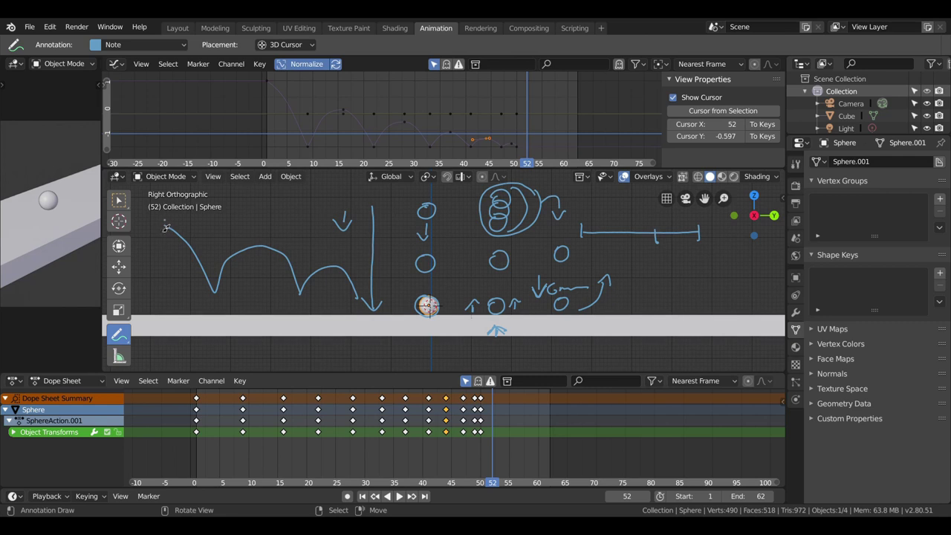
drag(166, 228, 160, 223)
drag(208, 294, 223, 297)
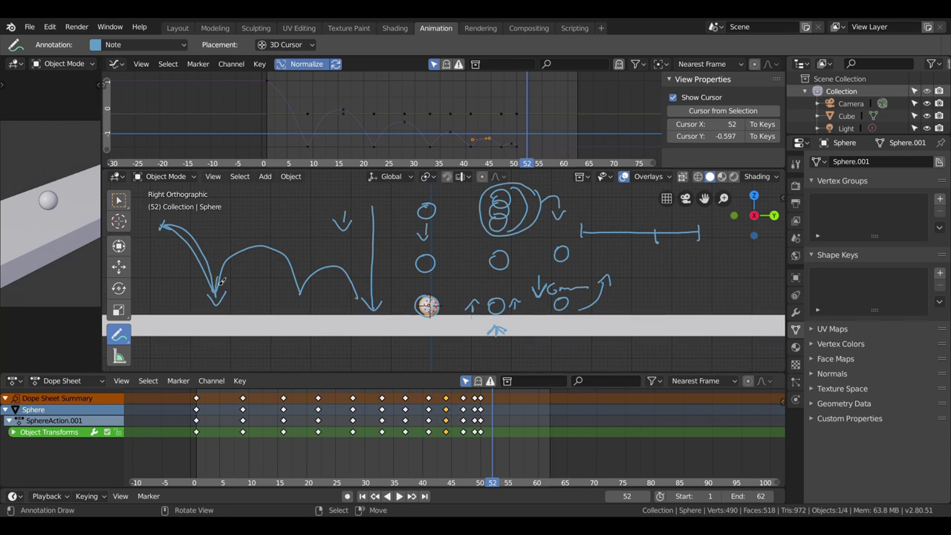
drag(211, 281, 217, 294)
drag(290, 259, 237, 254)
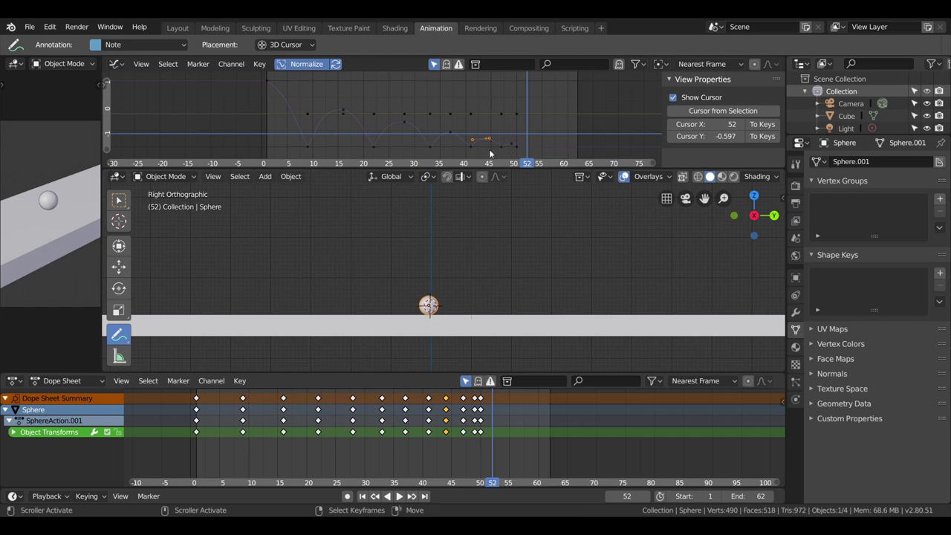
Sketch a row of dots, a ball circle with a drop arrow, and another circle at upper right.
drag(263, 236, 260, 240)
drag(336, 238, 341, 234)
drag(412, 235, 466, 235)
mouse_move(559, 230)
mouse_down()
mouse_move(572, 234)
mouse_move(590, 220)
mouse_up()
drag(561, 253, 560, 313)
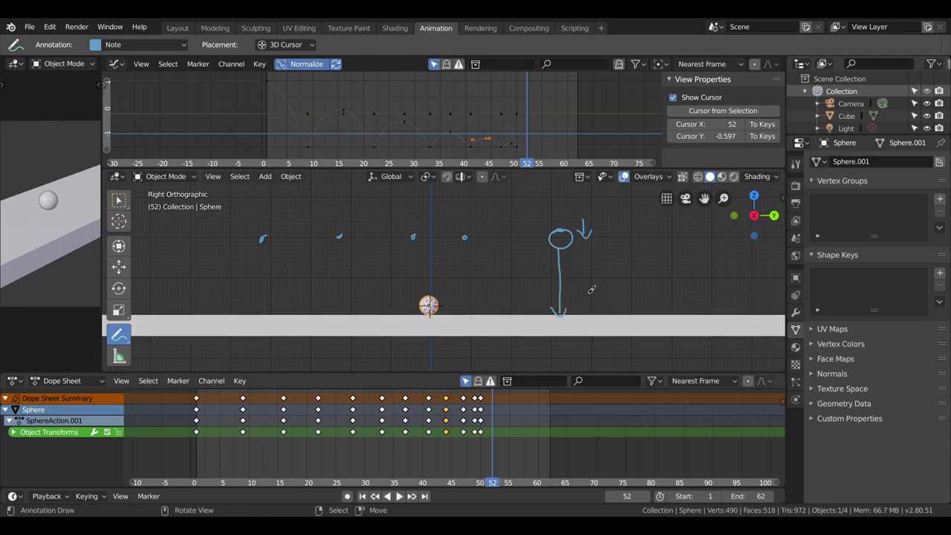
mouse_move(607, 301)
mouse_down()
mouse_move(613, 313)
mouse_move(605, 299)
mouse_up()
drag(668, 232, 665, 227)
Add more ball circles descending to the right and join them with a bouncing path.
shift+middle_drag(677, 257, 528, 272)
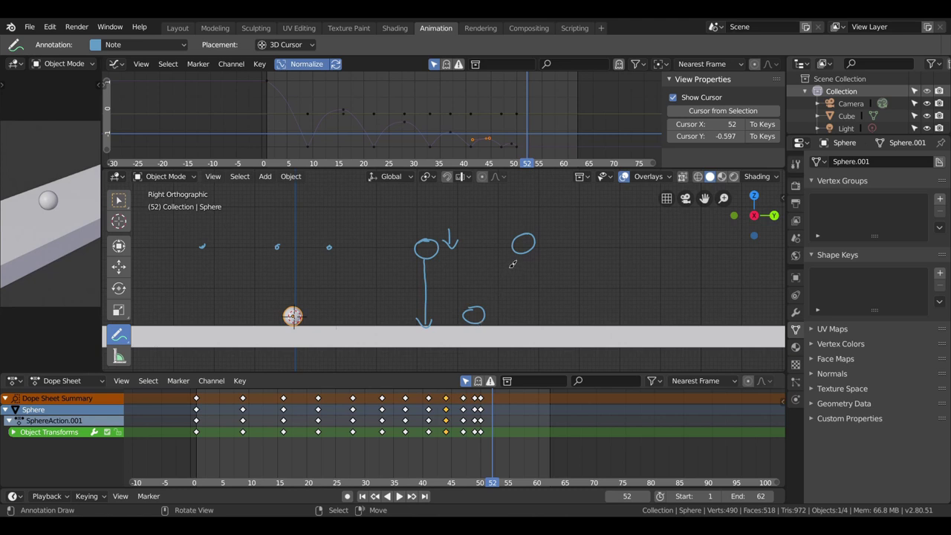
drag(443, 253, 462, 254)
right_drag(524, 242, 531, 244)
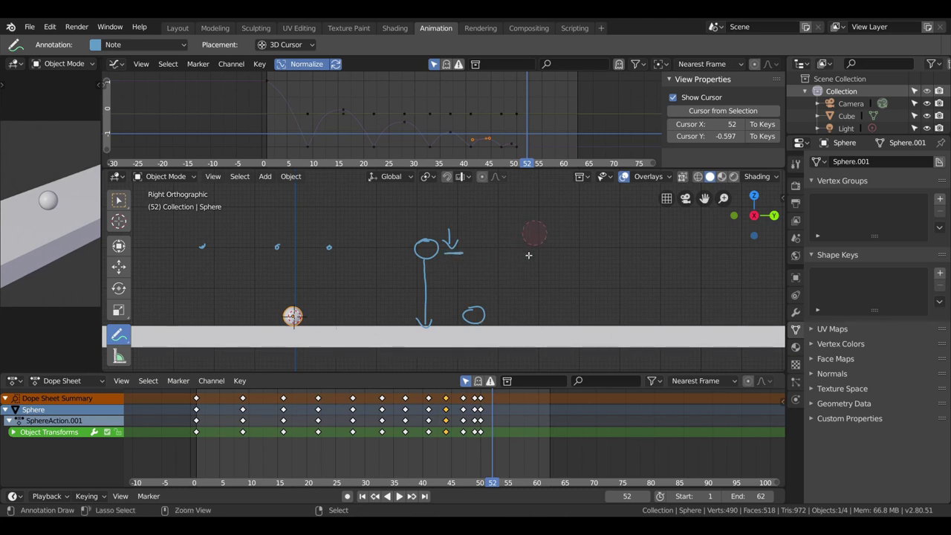
key(ctrl+z)
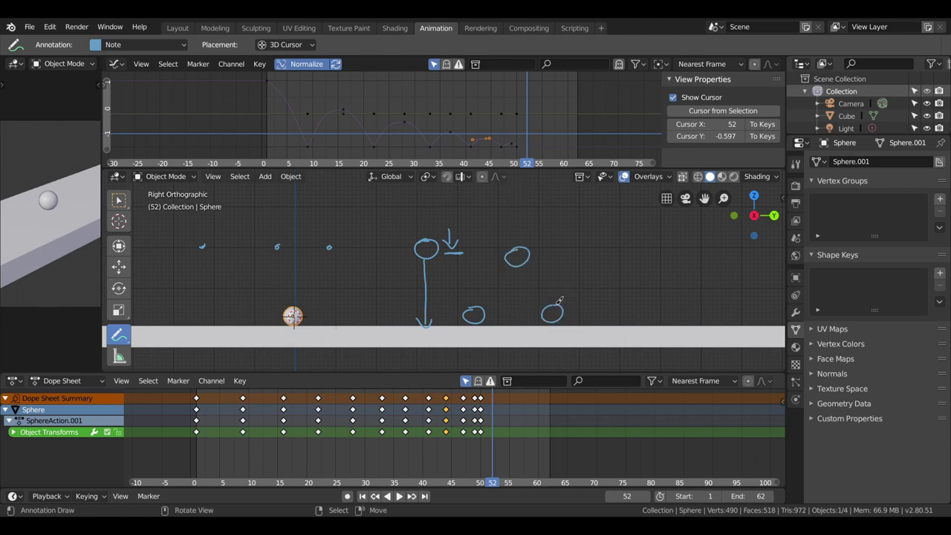
drag(594, 278, 594, 276)
mouse_move(636, 307)
mouse_down()
mouse_move(627, 320)
mouse_move(637, 307)
mouse_move(676, 317)
mouse_move(670, 300)
mouse_up()
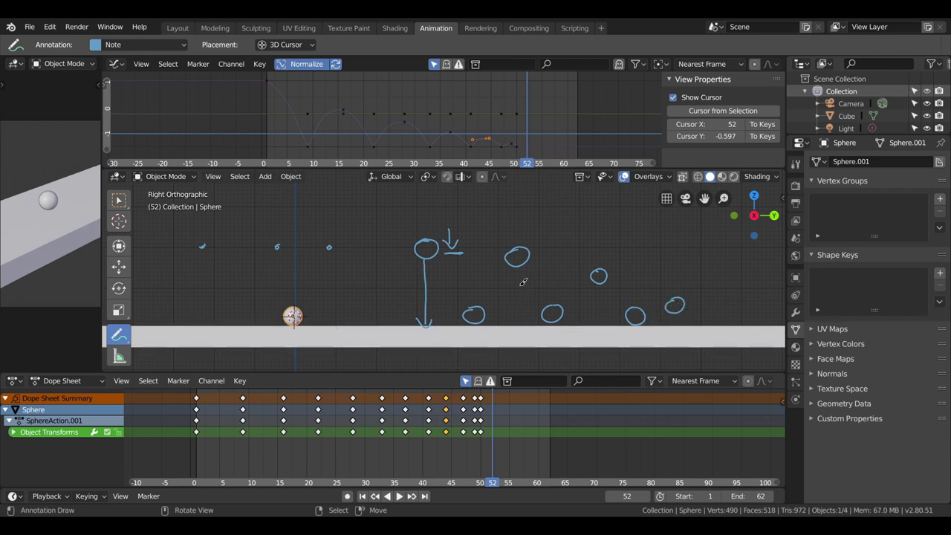
mouse_move(438, 268)
mouse_down()
mouse_move(468, 321)
mouse_move(486, 317)
mouse_move(518, 264)
mouse_move(562, 325)
mouse_move(576, 304)
mouse_up()
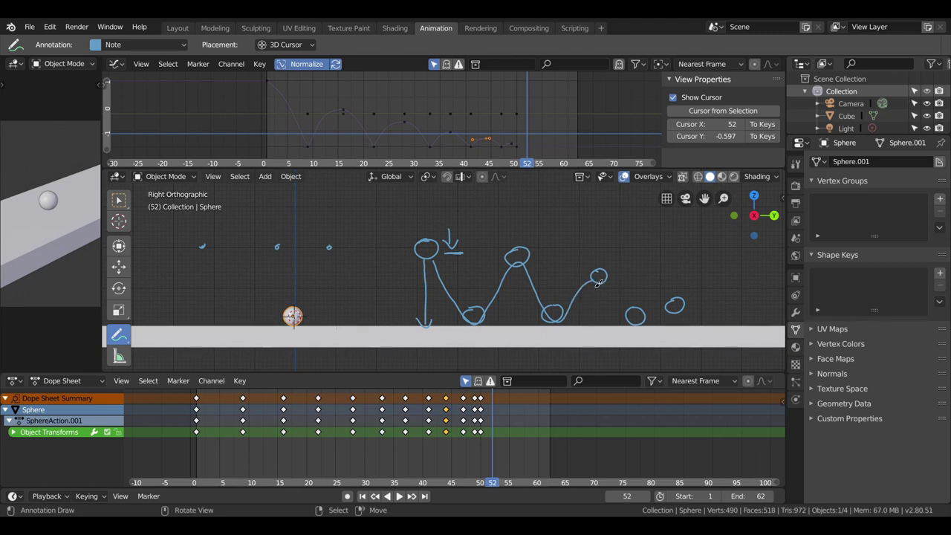
Draw a decay line across the bounce peaks, then erase most of the bounce sketch.
drag(643, 321, 727, 324)
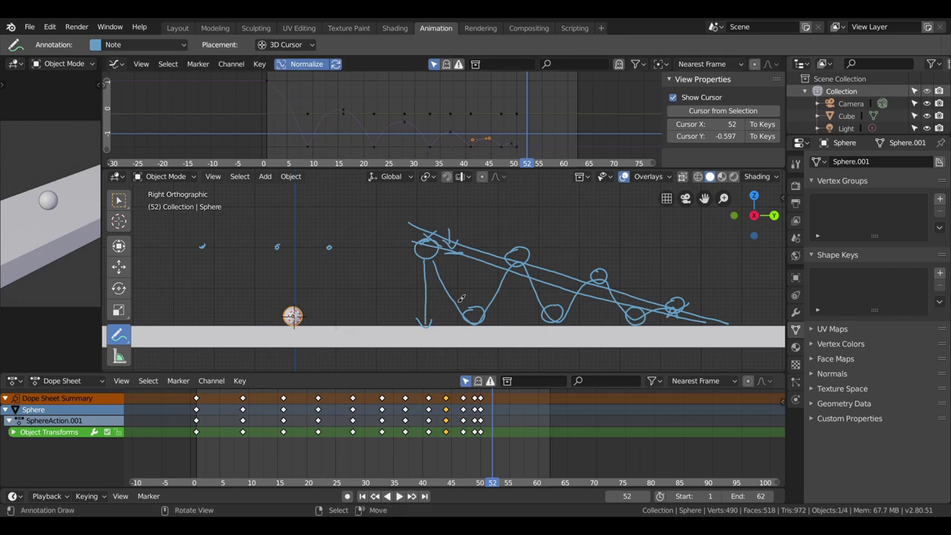
mouse_move(464, 297)
ctrl+mouse_down()
mouse_move(496, 271)
mouse_move(312, 256)
ctrl+mouse_up()
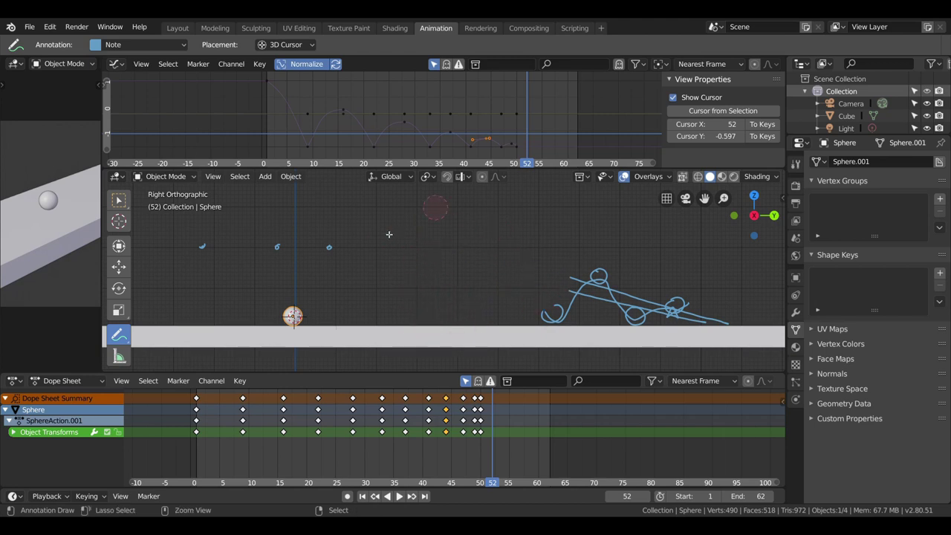
Erase the leftover strokes and draw a bounce arc with the ball at its peak and spin lines.
ctrl+drag(227, 245, 577, 278)
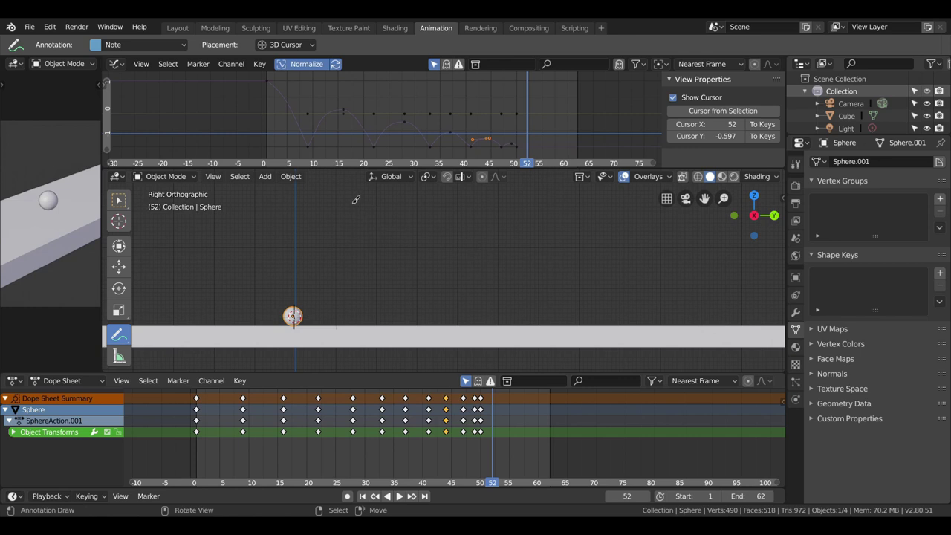
drag(377, 329, 477, 327)
drag(431, 276, 481, 277)
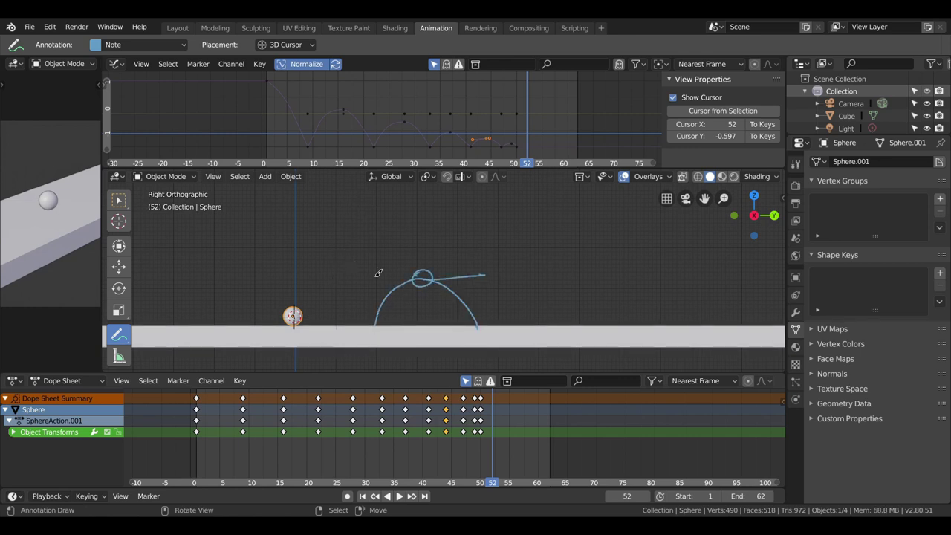
drag(415, 278, 343, 273)
drag(429, 280, 487, 273)
drag(419, 255, 426, 258)
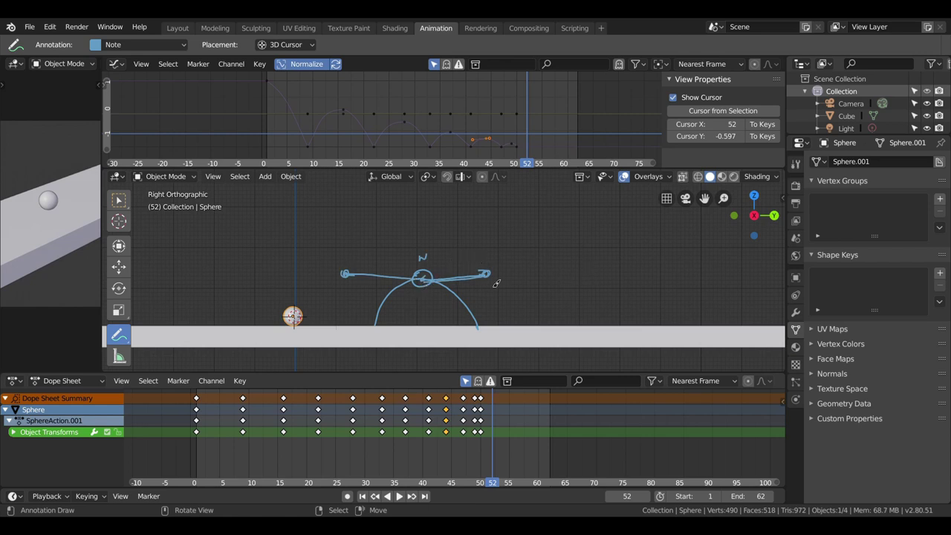
Add X marks and curls around the bounce arc.
drag(343, 291, 340, 306)
drag(373, 301, 383, 312)
drag(454, 295, 467, 306)
drag(344, 256, 355, 249)
drag(483, 280, 490, 291)
mouse_move(585, 303)
mouse_down()
mouse_move(587, 294)
mouse_move(659, 311)
mouse_up()
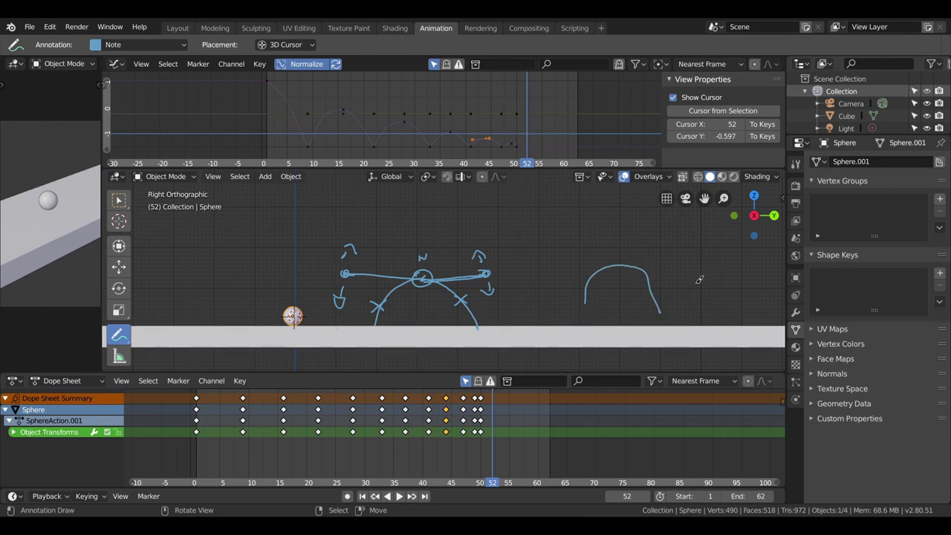
Draw two smaller arcs on the right and cross the upper one with Xs at both ends.
drag(693, 273, 713, 275)
drag(586, 238, 645, 241)
mouse_move(574, 235)
mouse_down()
mouse_move(591, 248)
mouse_move(573, 248)
mouse_up()
mouse_move(659, 236)
mouse_down()
mouse_move(640, 249)
mouse_move(660, 248)
mouse_up()
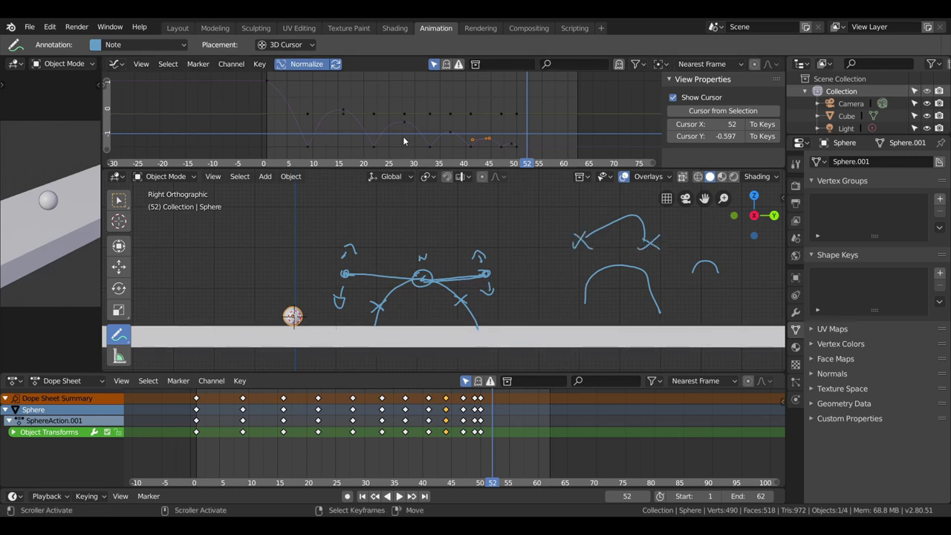
Clear all annotation sketches and play back the ball animation.
key(Delete)
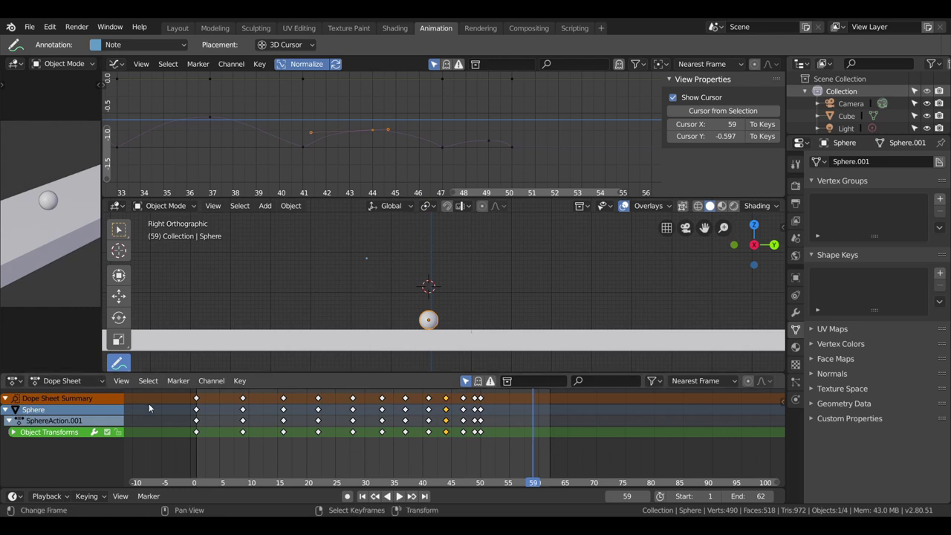
key(space)
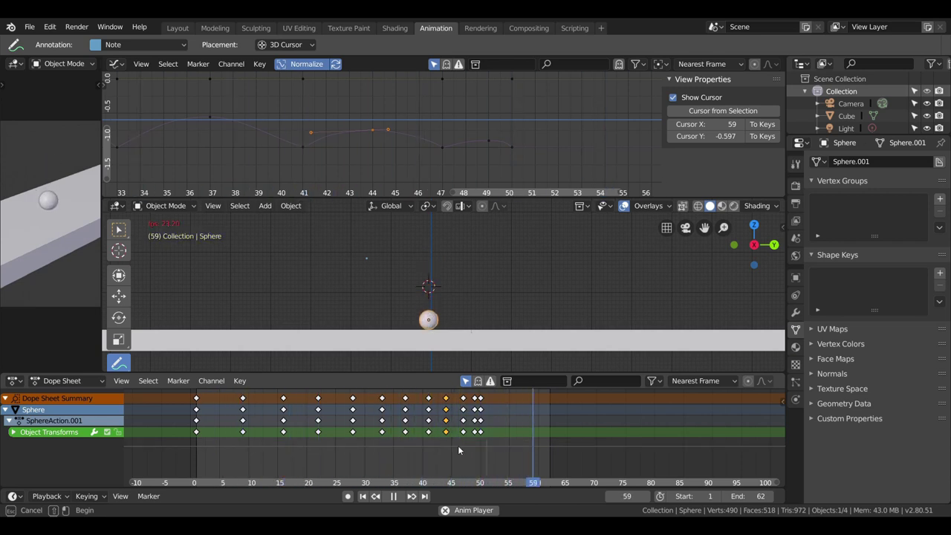
click(393, 496)
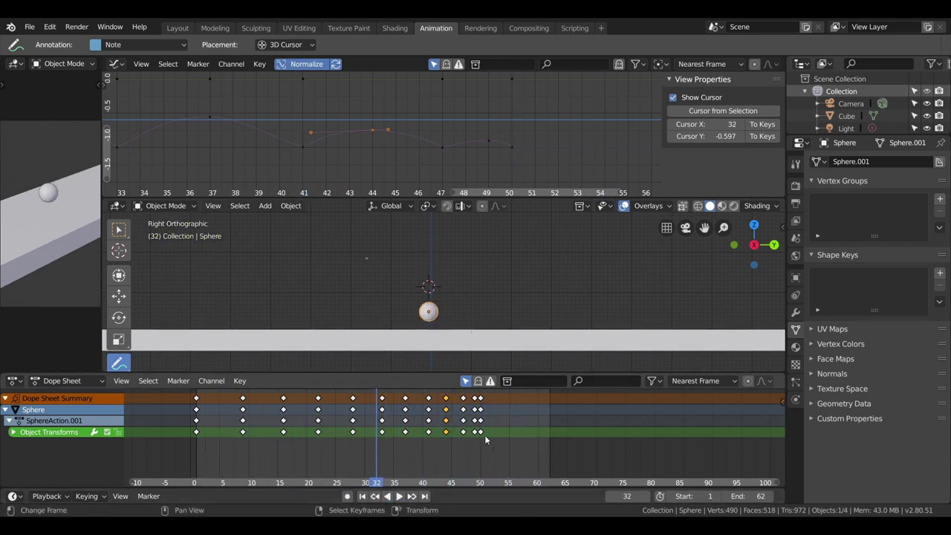
Box-select all the sphere's keyframes in the Dope Sheet and delete them.
drag(496, 445, 152, 385)
key(x)
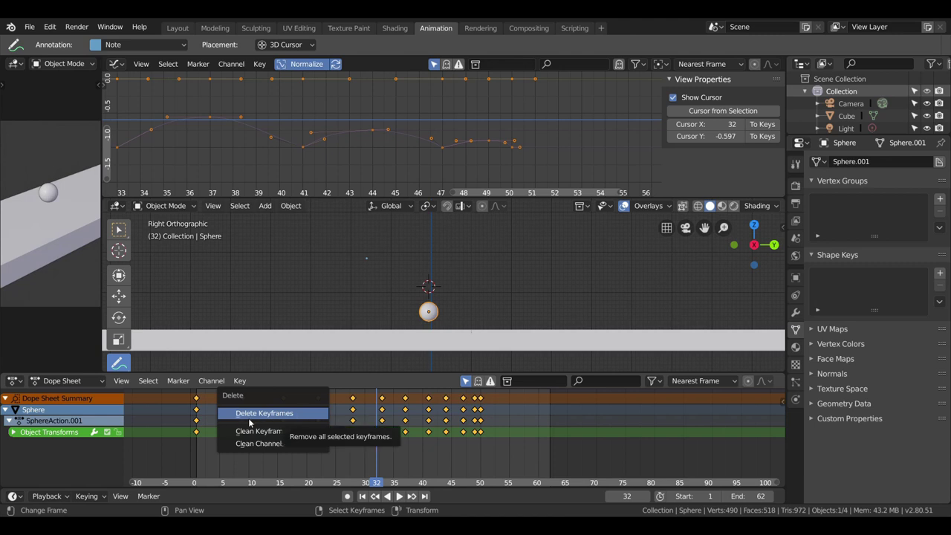
click(265, 416)
click(449, 445)
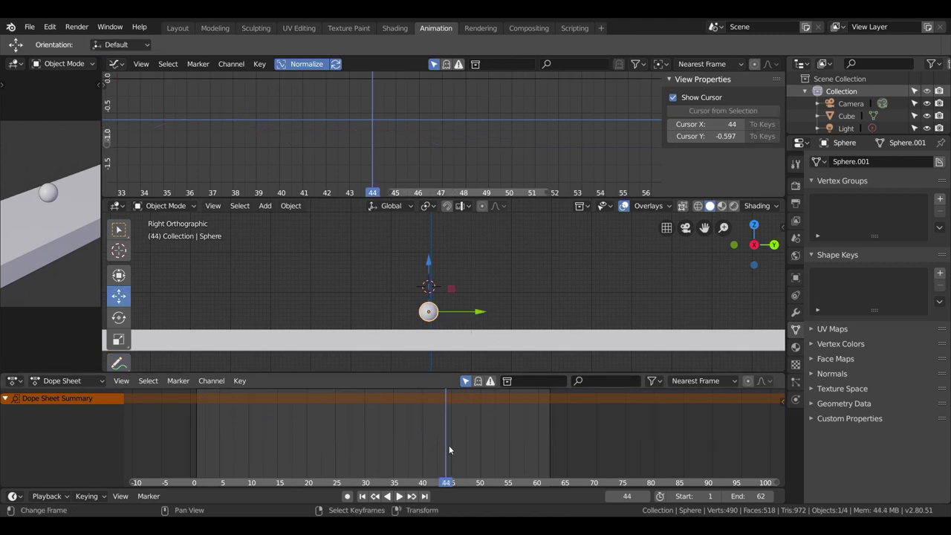
Center the sphere in the 3D view and lower it along Z onto the floor.
mouse_move(448, 445)
mouse_down()
mouse_move(229, 443)
mouse_move(545, 436)
mouse_move(371, 430)
mouse_up()
scroll(437, 312, up, 4)
scroll(436, 312, up, 2)
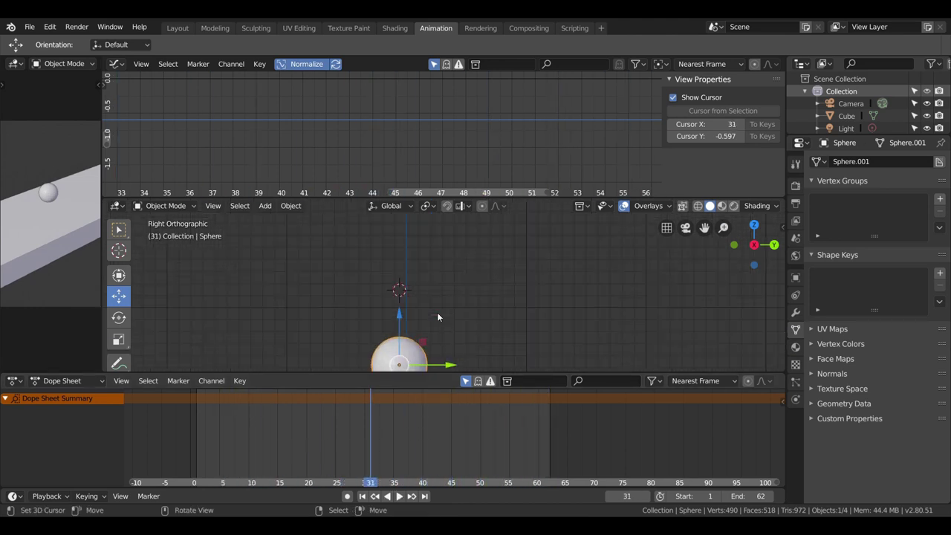
shift+middle_drag(440, 327, 460, 246)
scroll(461, 246, up, 2)
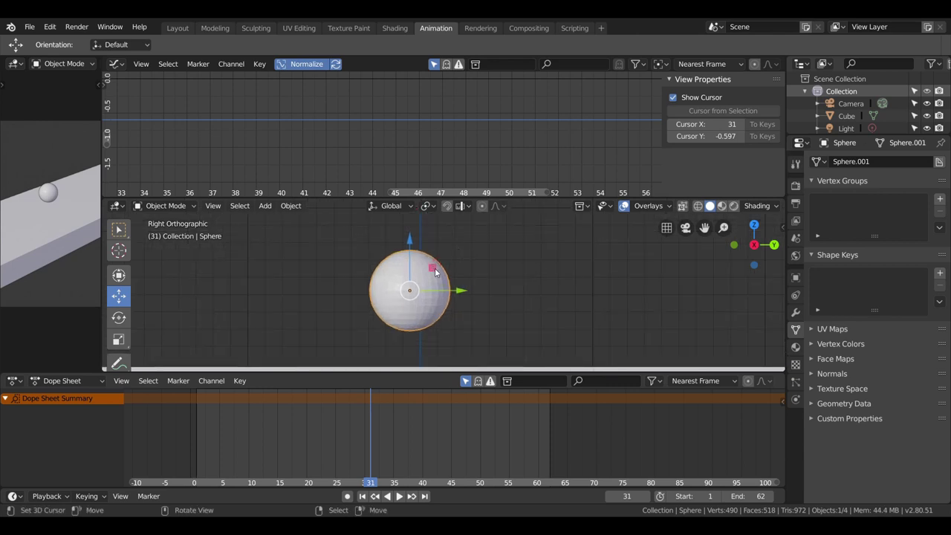
drag(409, 254, 404, 287)
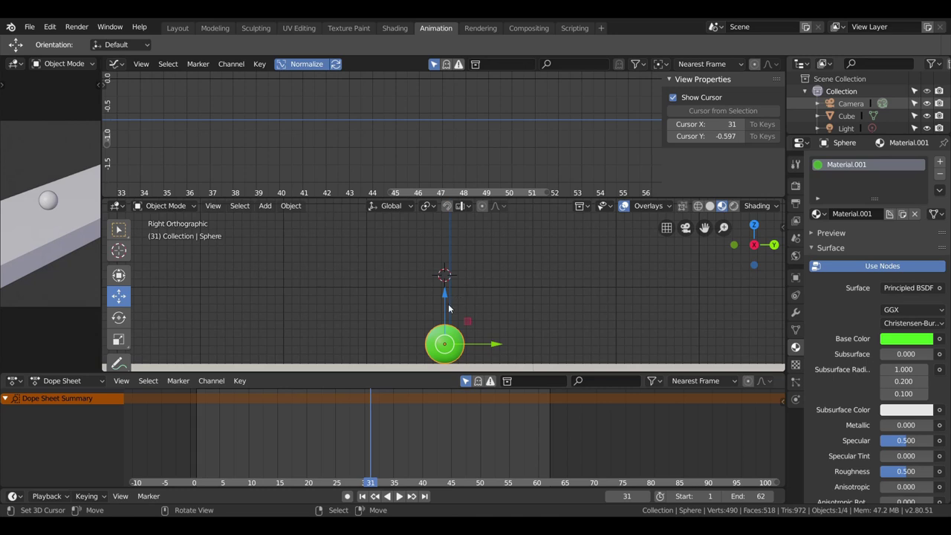
Shrink the graph area to give the 3D viewport more height.
middle_drag(371, 438, 459, 438)
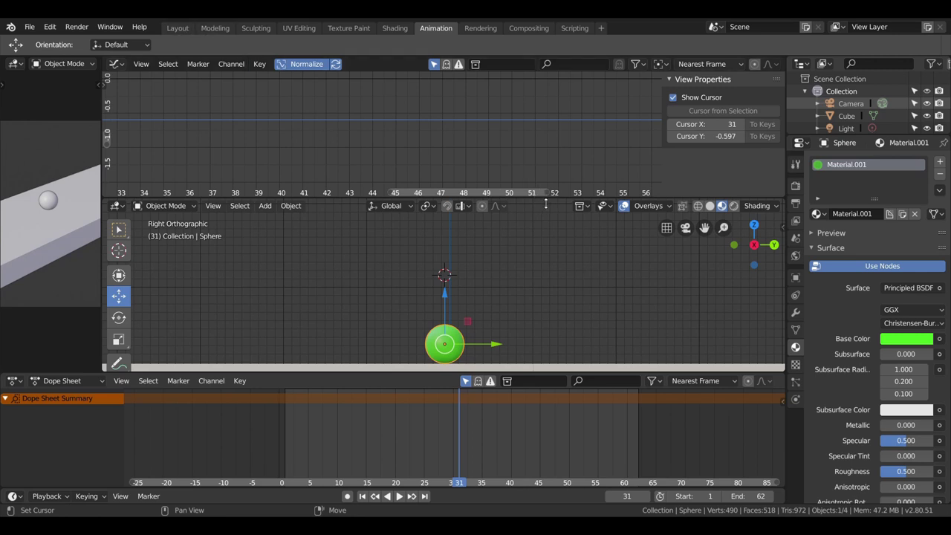
drag(543, 197, 546, 129)
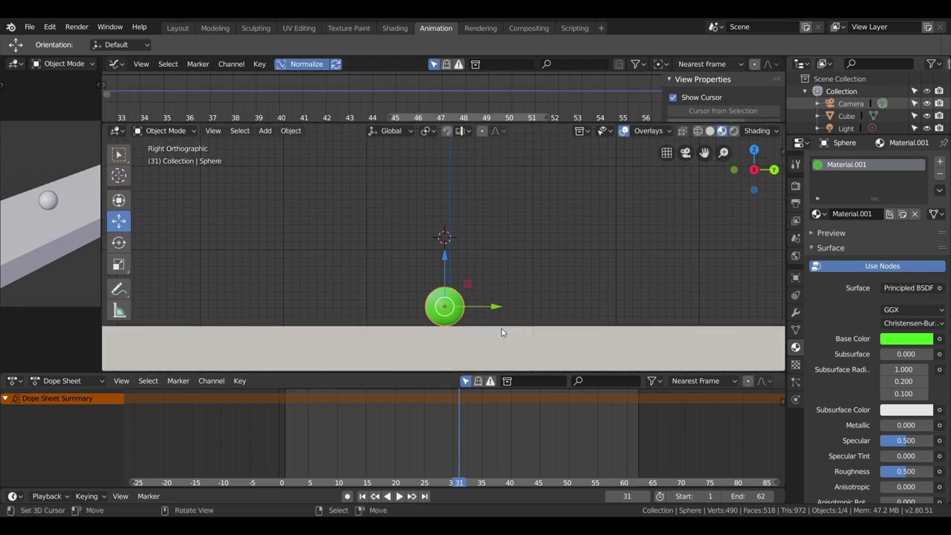
shift+middle_drag(462, 282, 453, 312)
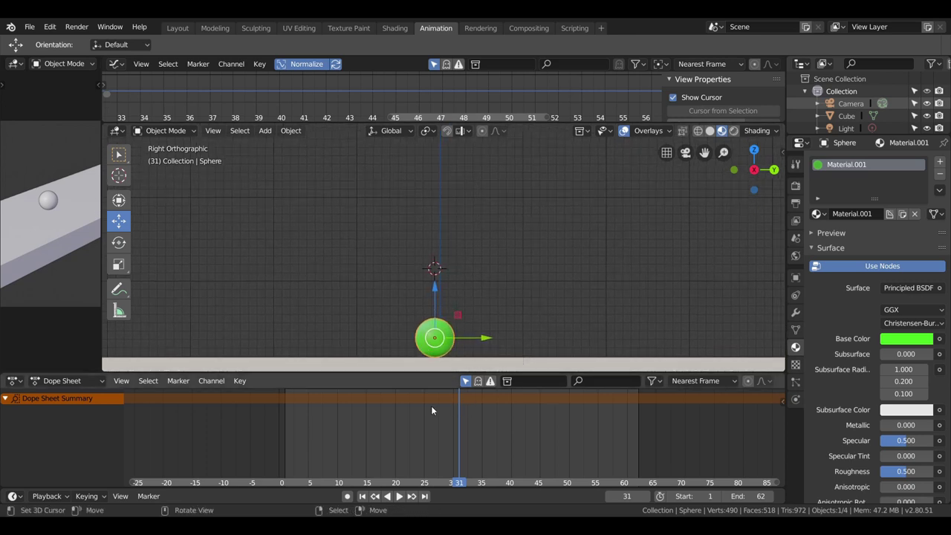
ctrl+scroll(431, 479, left, 1)
ctrl+scroll(416, 477, left, 1)
Put the playhead at frame 1 and bring up the Insert Keyframe menu.
click(361, 481)
key(space)
drag(362, 472, 345, 473)
key(space)
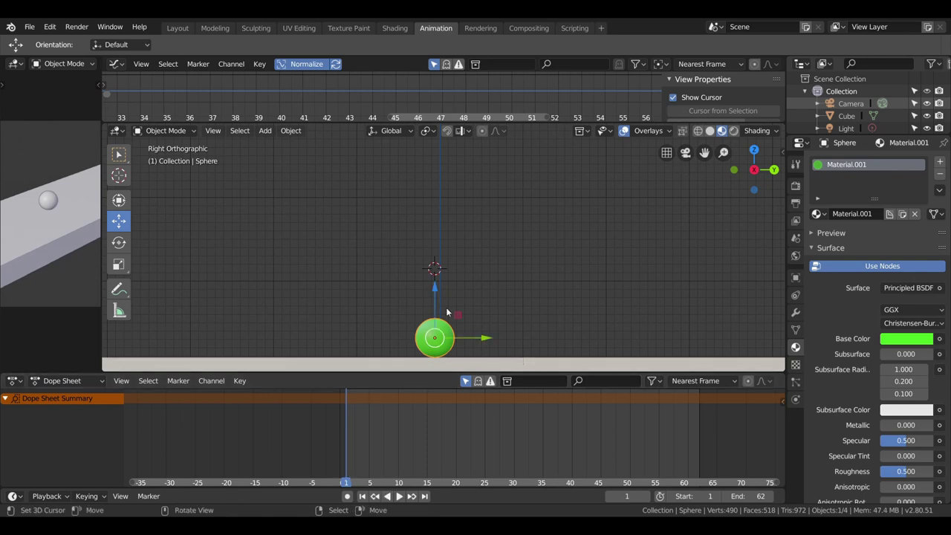
key(i)
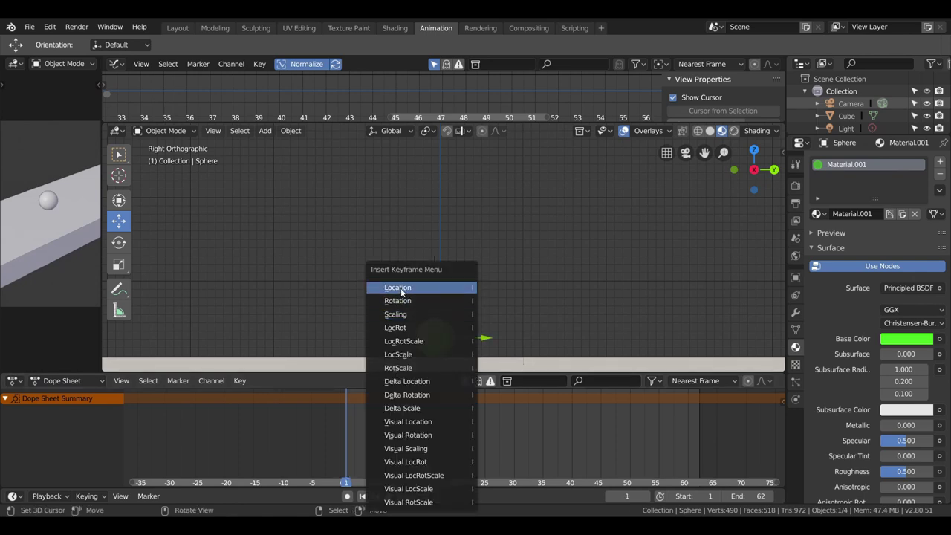
Key the sphere's Location at frame 1 and move the playhead to frame 30.
click(401, 290)
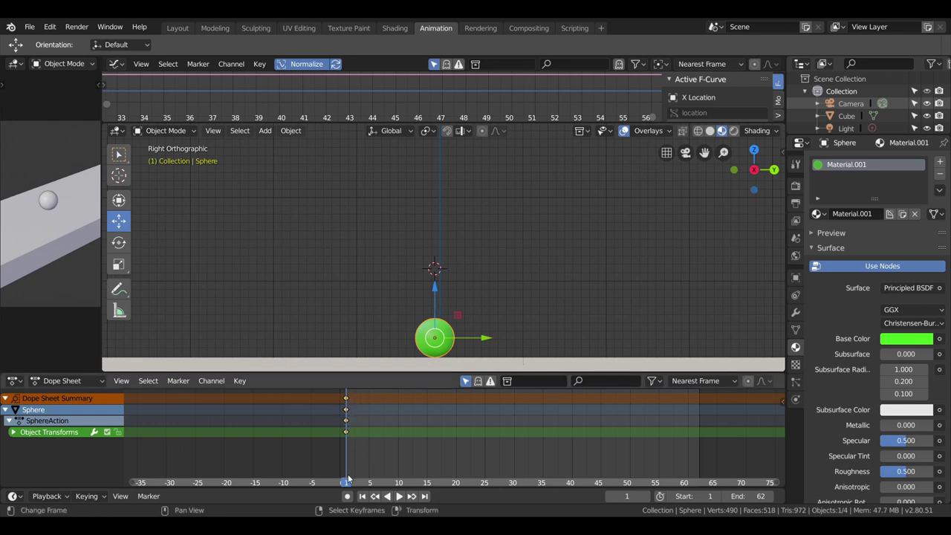
middle_drag(347, 483, 332, 481)
key(space)
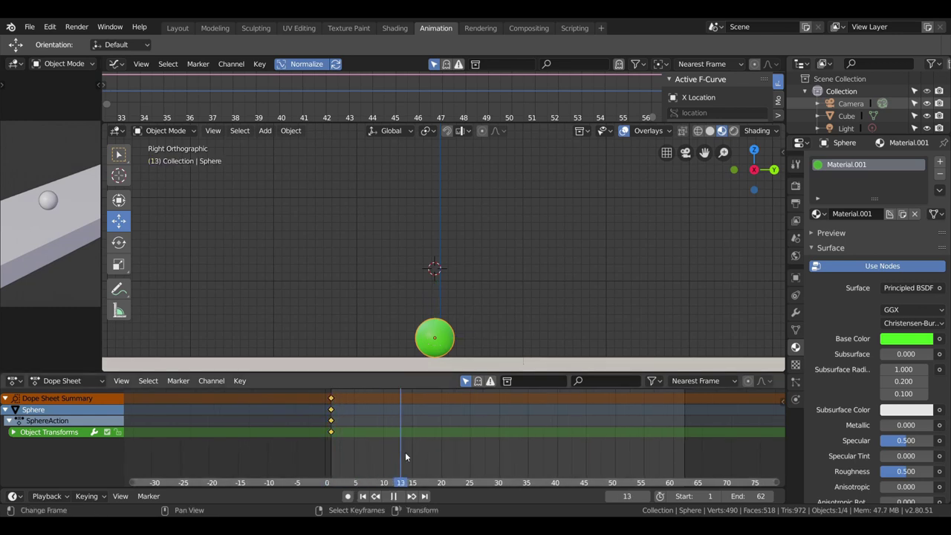
drag(413, 455, 496, 448)
key(space)
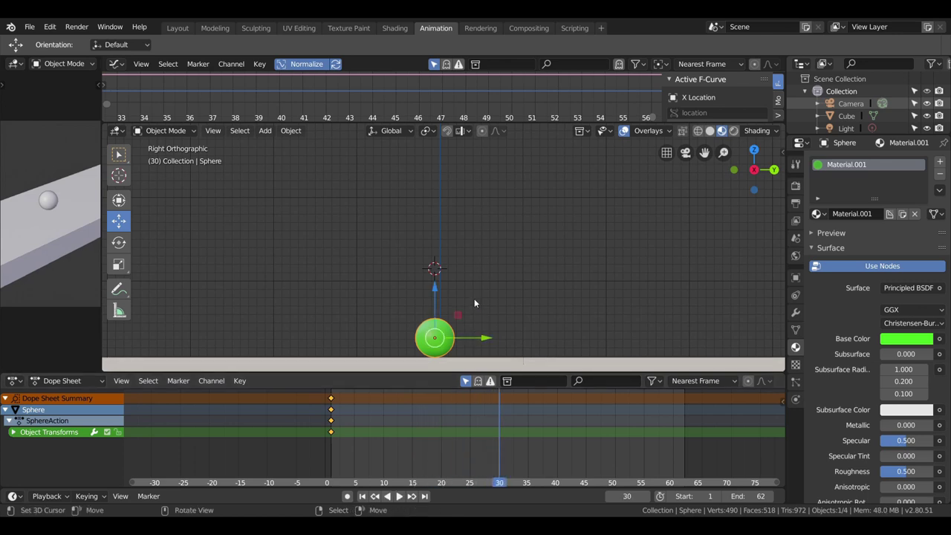
middle_drag(490, 438, 484, 437)
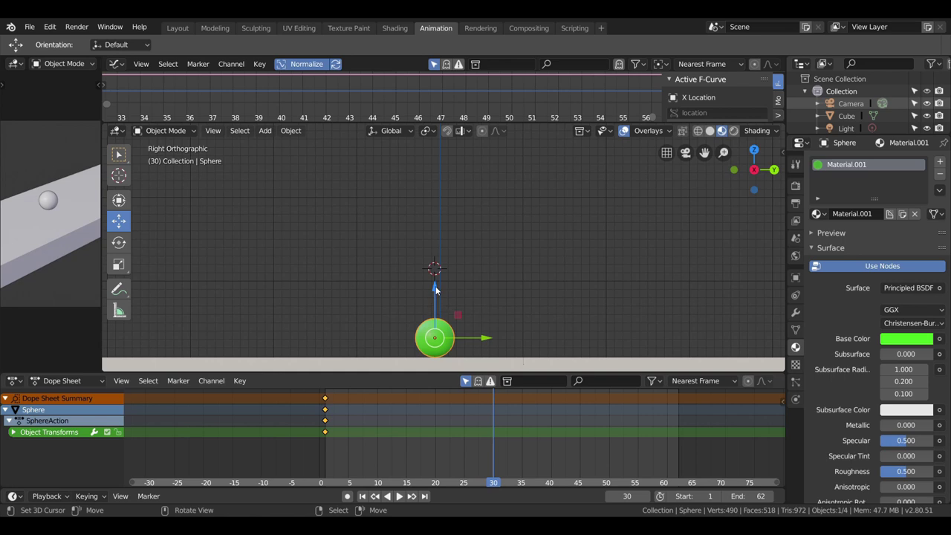
Raise the sphere along Z, key its Location at frame 30, and play it back.
key(g)
key(z)
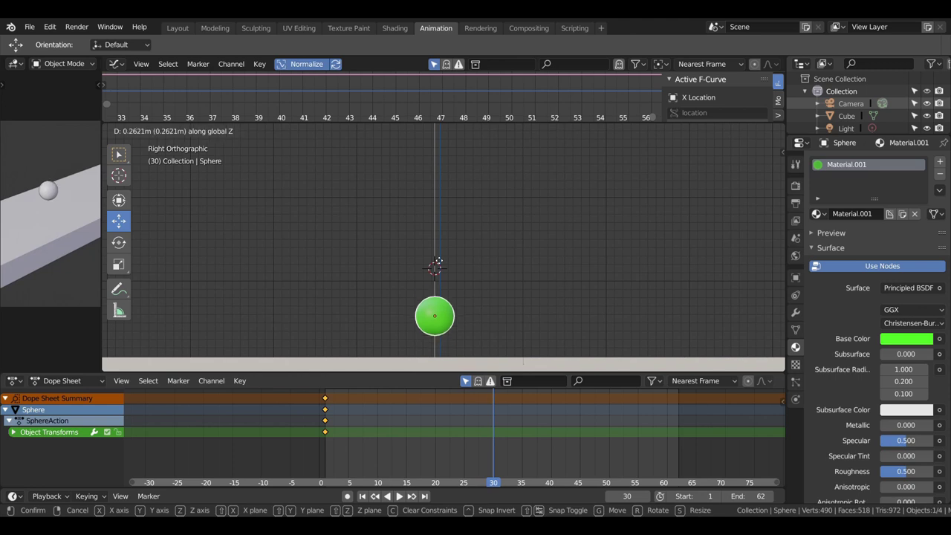
click(444, 133)
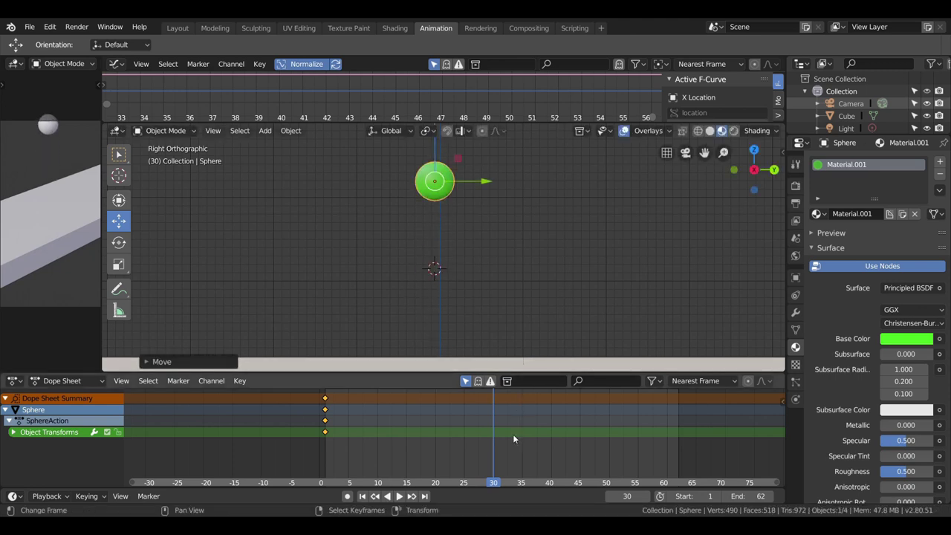
key(i)
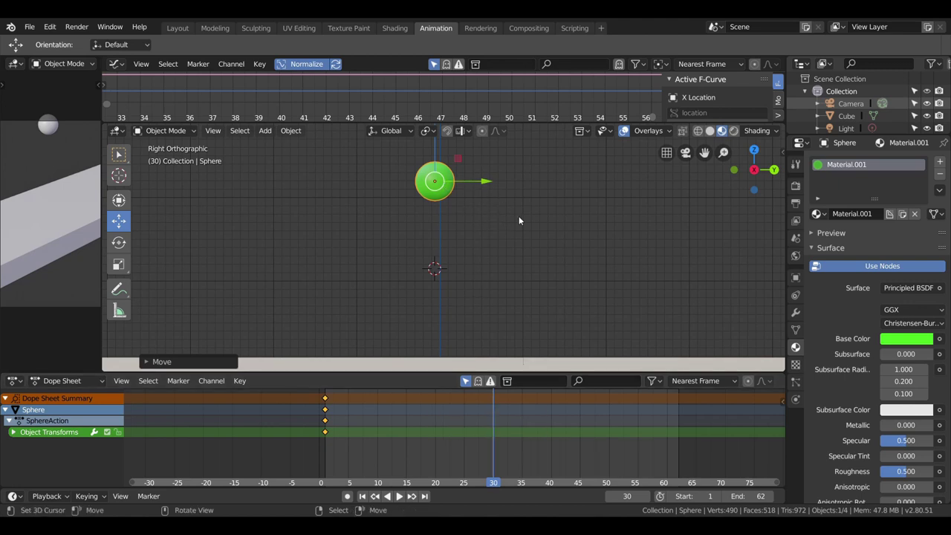
key(i)
click(494, 247)
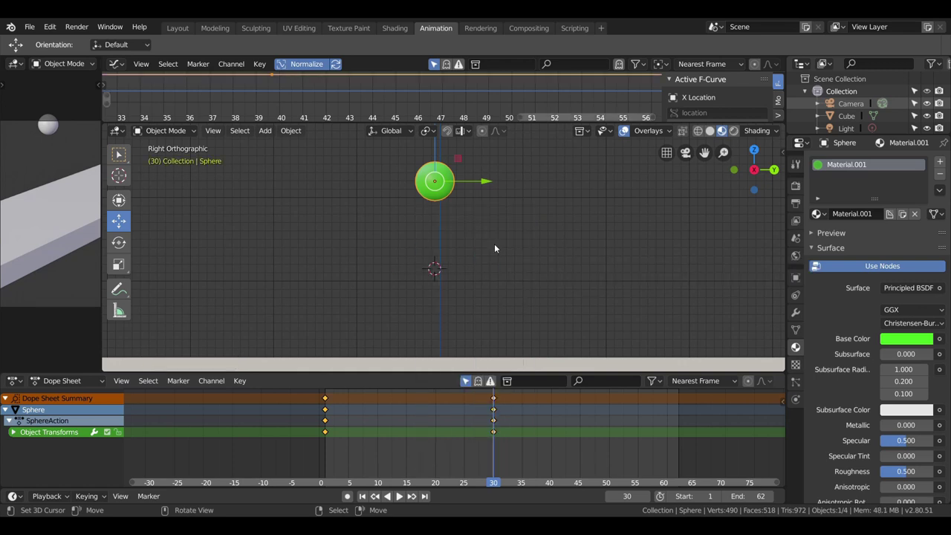
key(space)
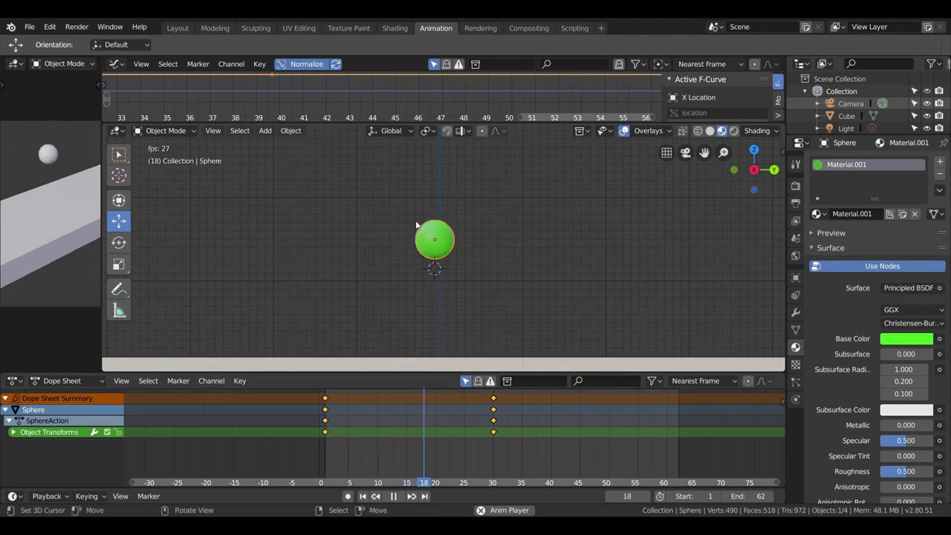
key(space)
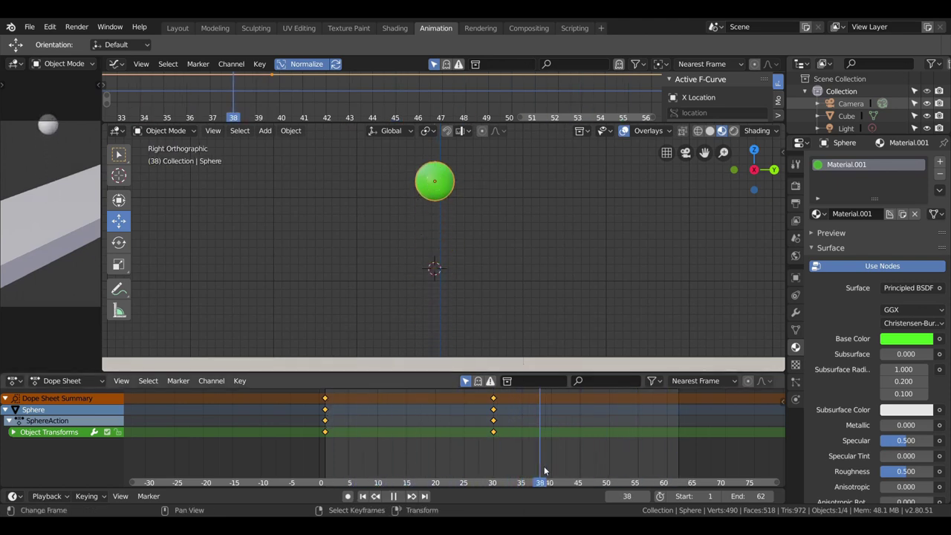
At frame 45, move the sphere back down onto the floor and key its Location.
drag(545, 471, 580, 461)
key(space)
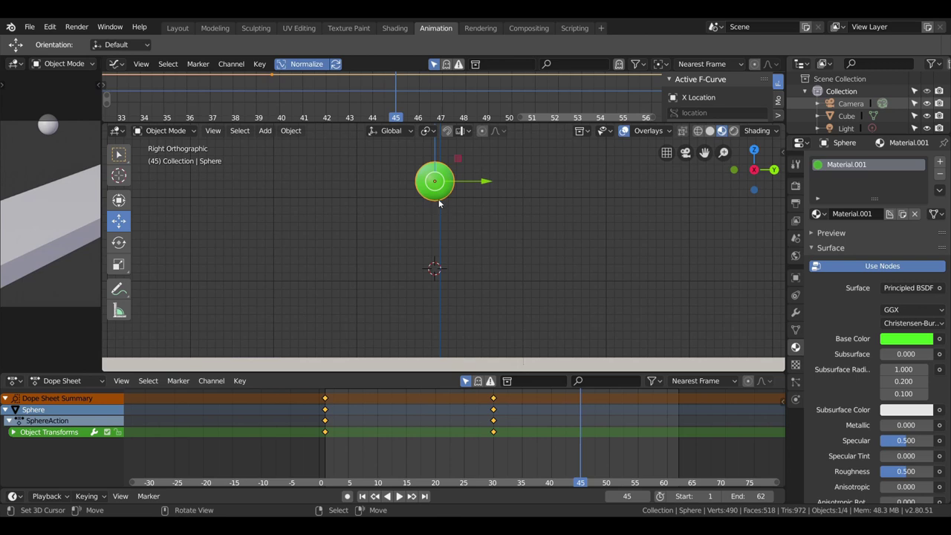
key(g)
key(z)
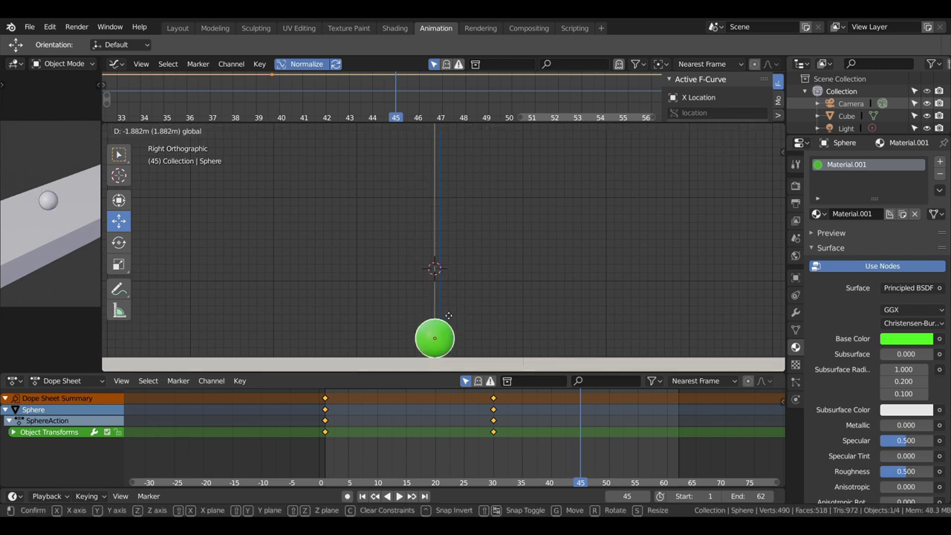
click(448, 315)
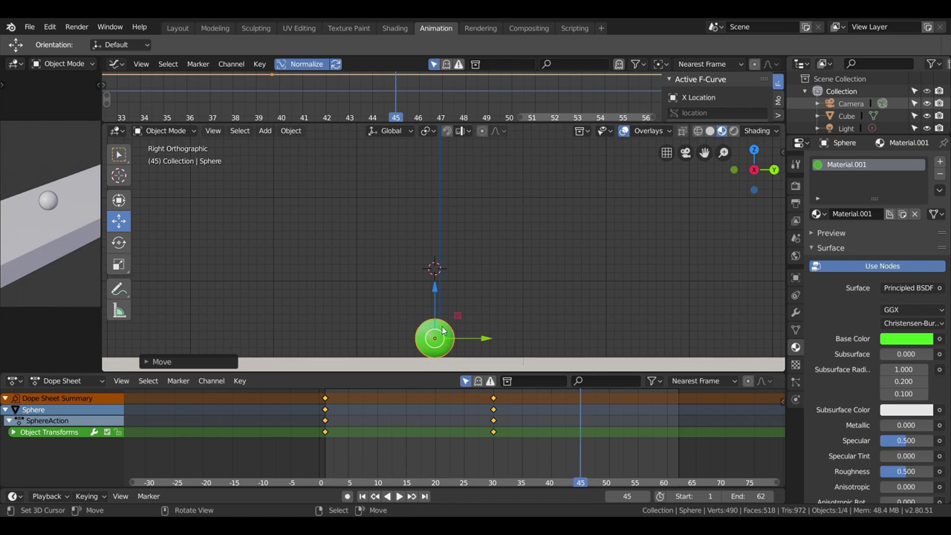
key(ctrl+z)
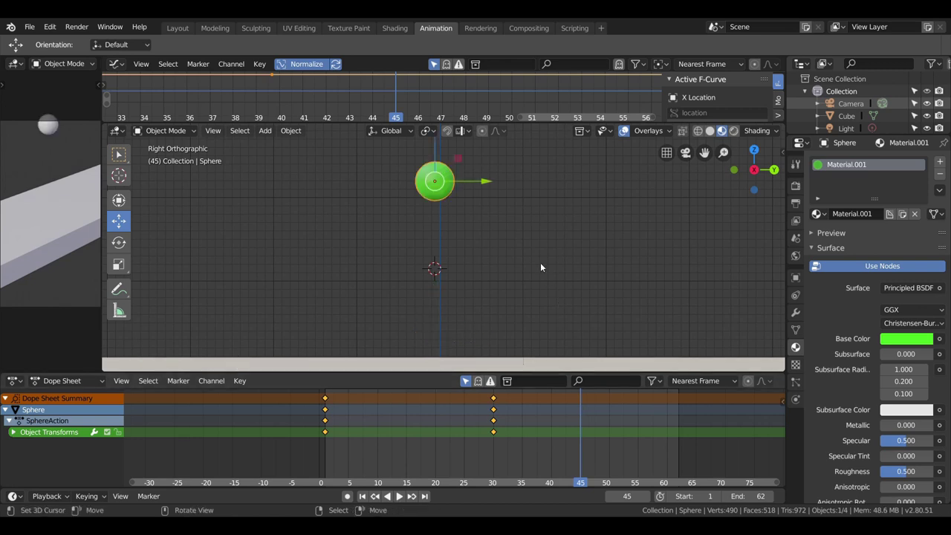
key(g)
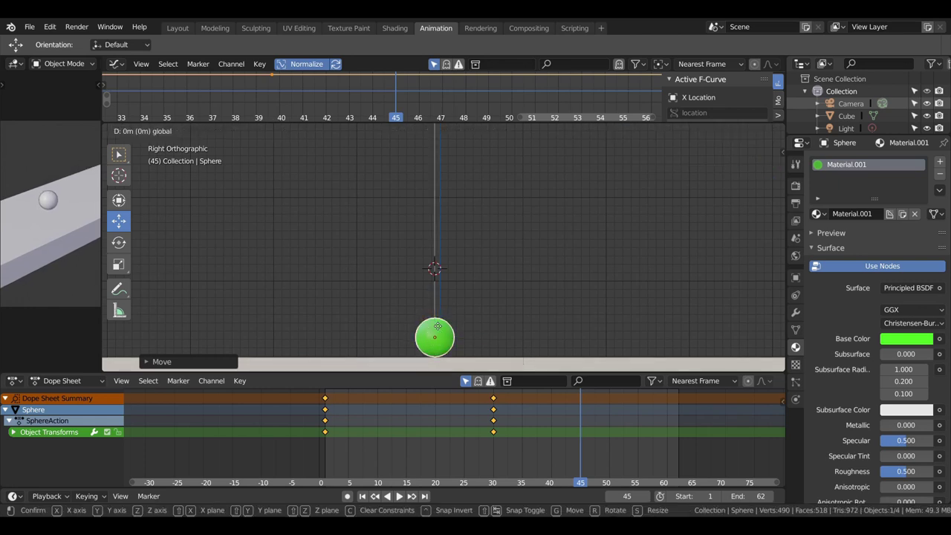
click(570, 300)
key(i)
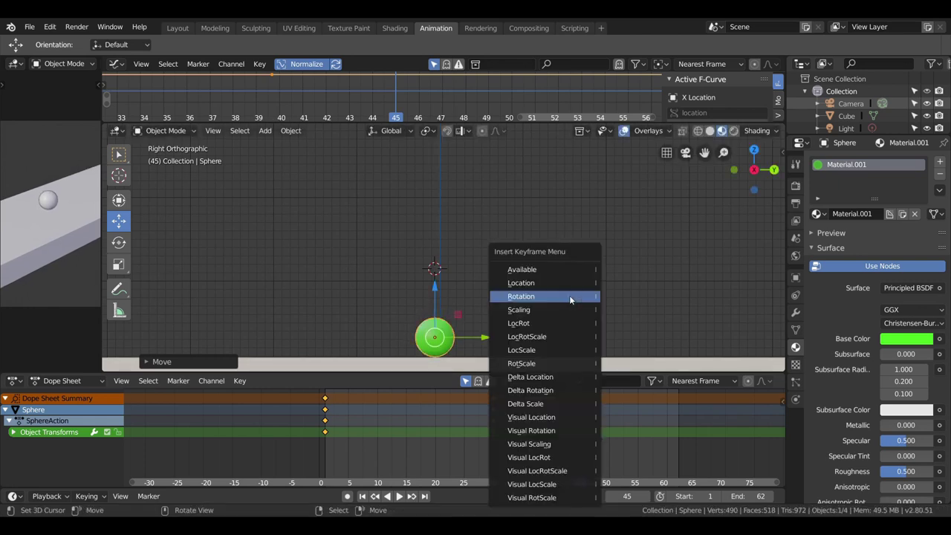
click(528, 282)
Play the up-and-down bounce twice to review the motion.
key(space)
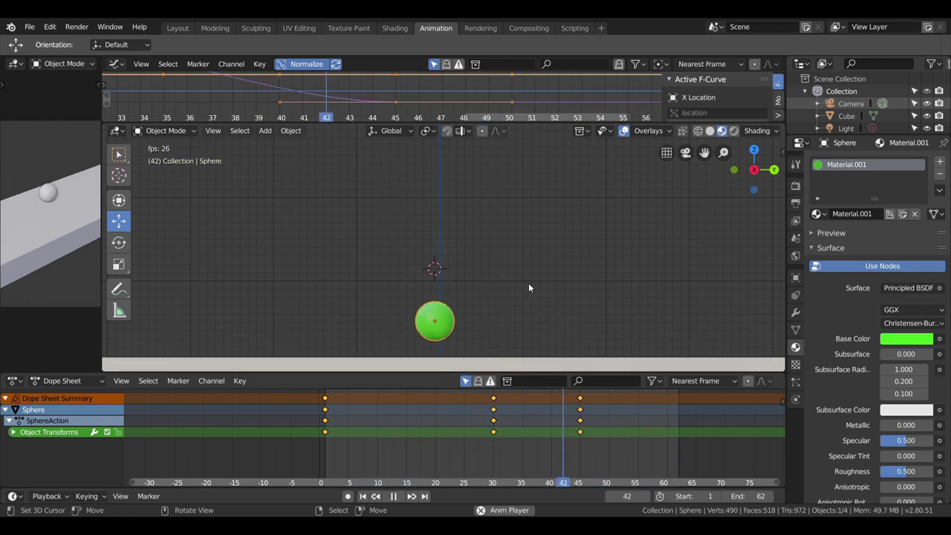
key(space)
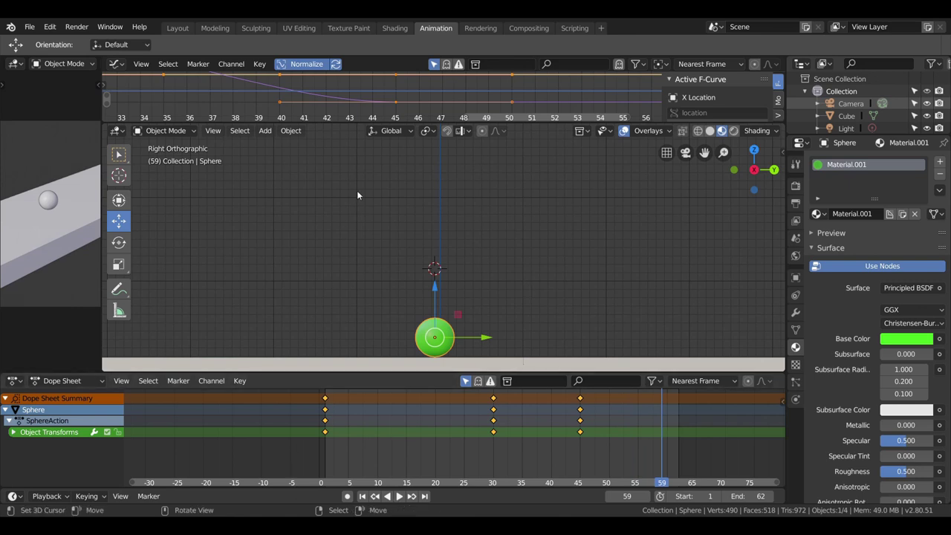
key(space)
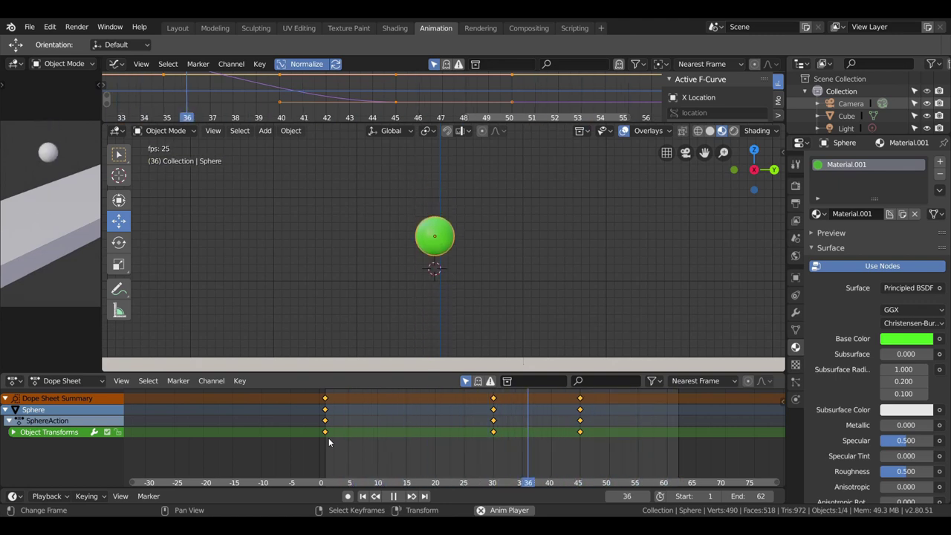
key(space)
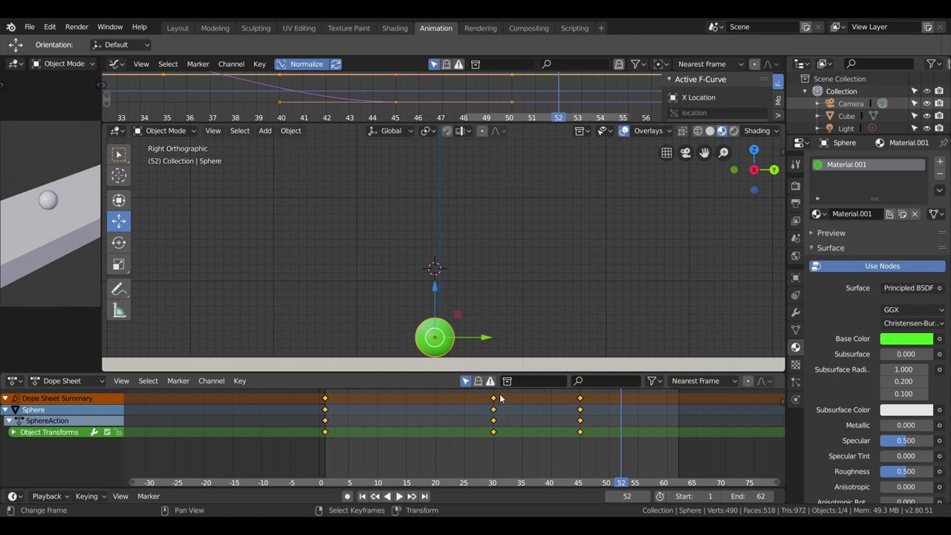
Move the frame-30 keyframe column to frame 10 and play back to check the timing.
click(580, 432)
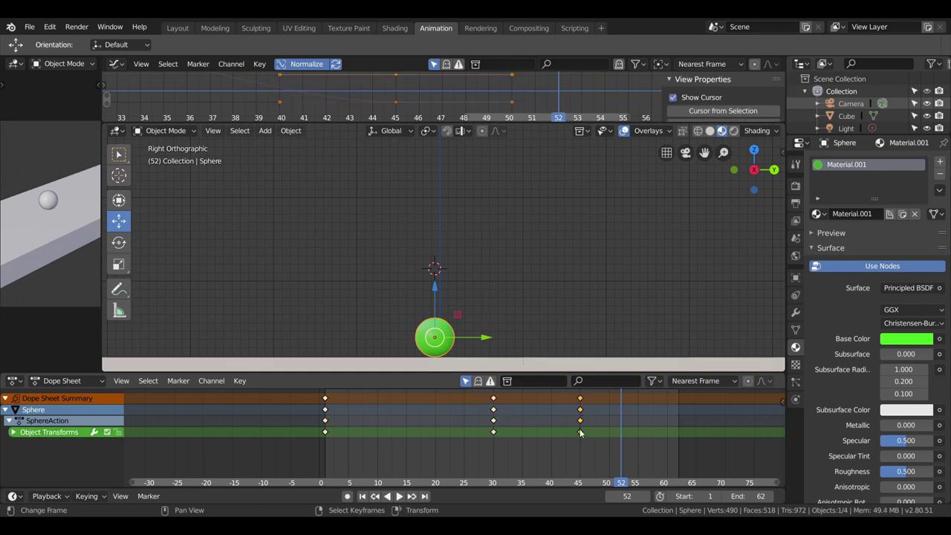
click(493, 413)
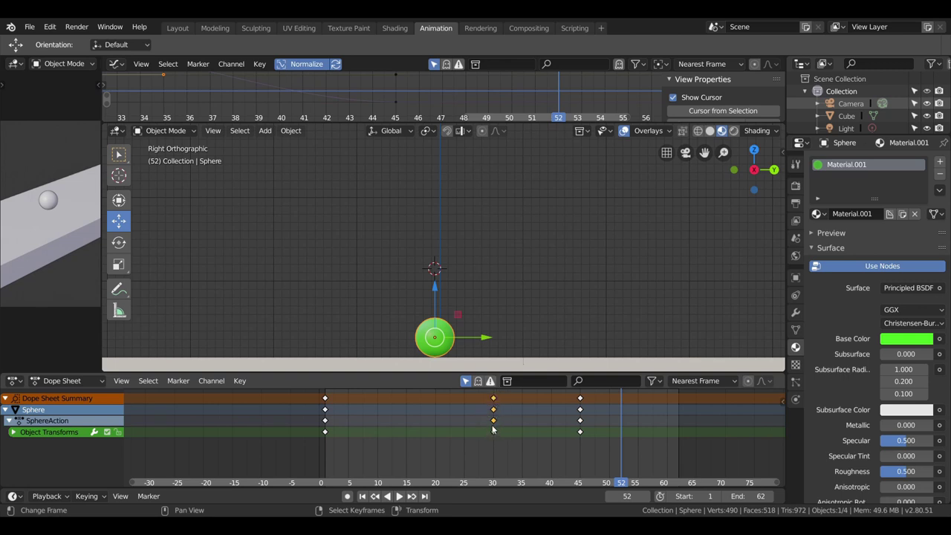
key(g)
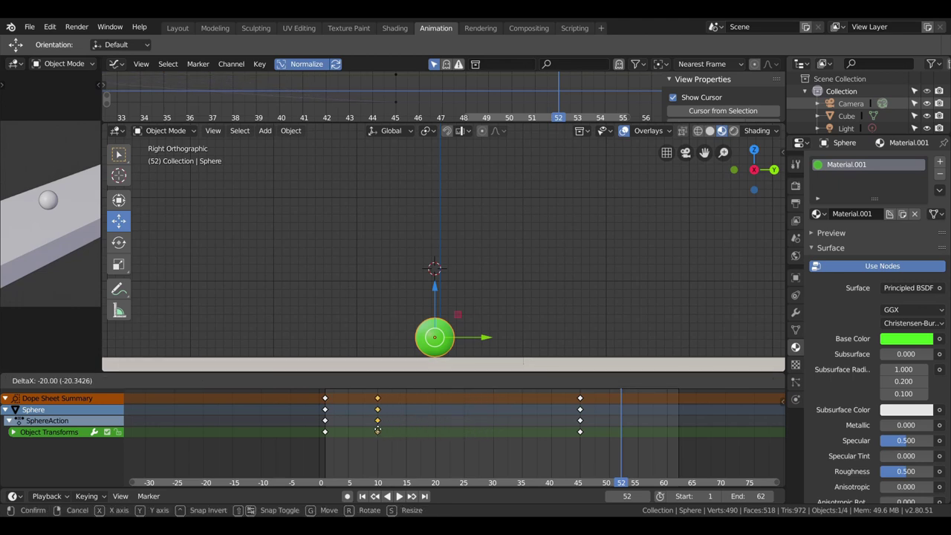
click(377, 430)
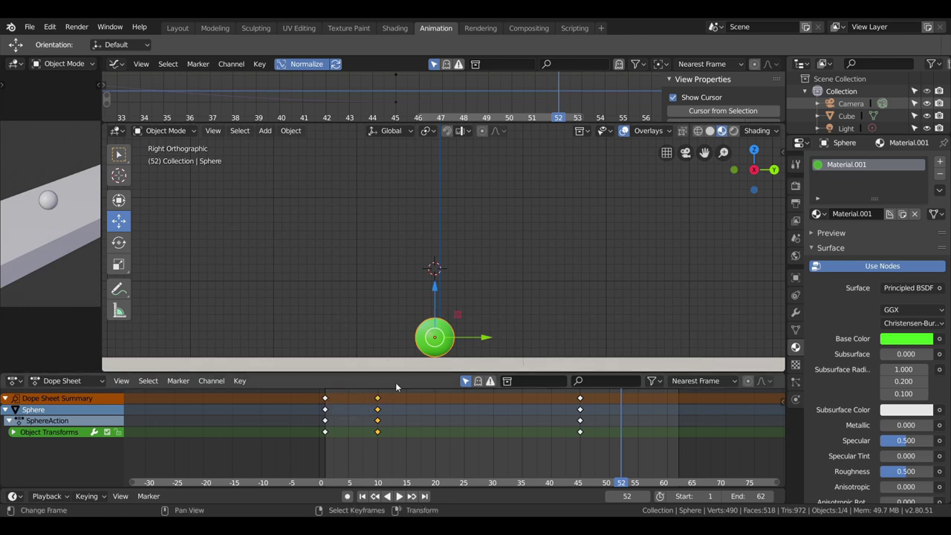
key(space)
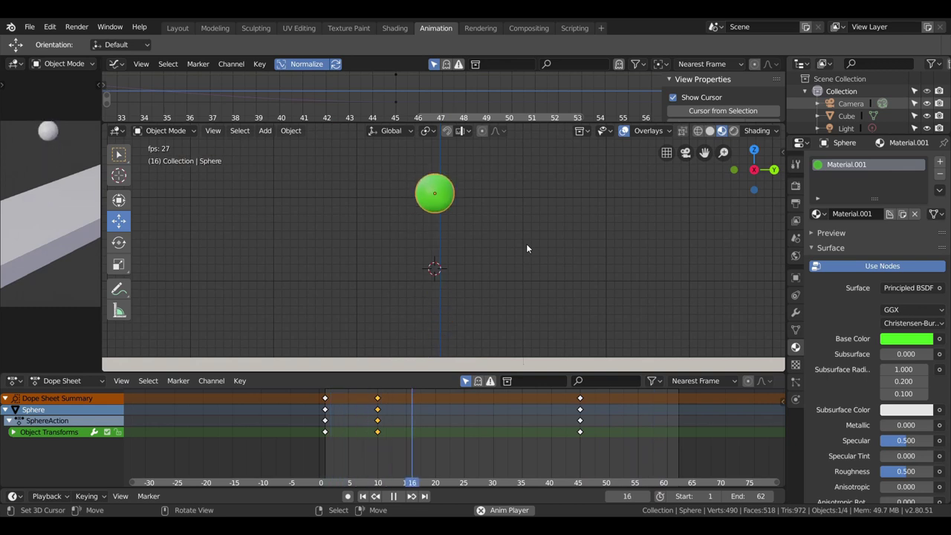
key(space)
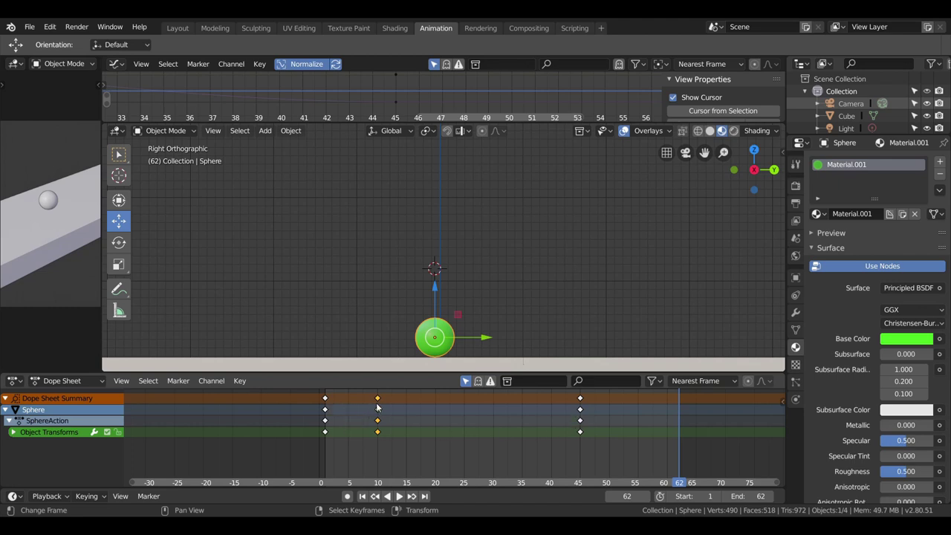
Shift the middle keyframes to about frame 40, then to frame 23, replaying from the start.
drag(377, 406, 545, 409)
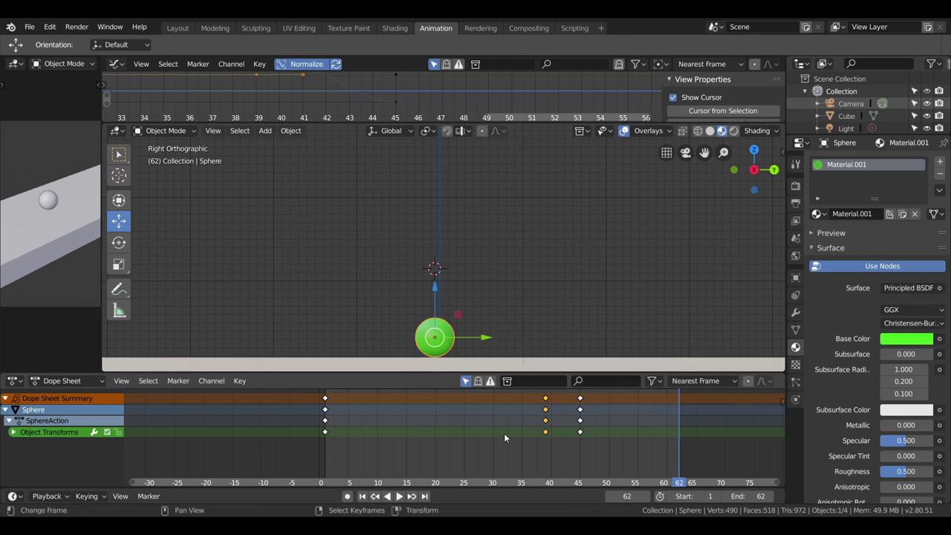
key(space)
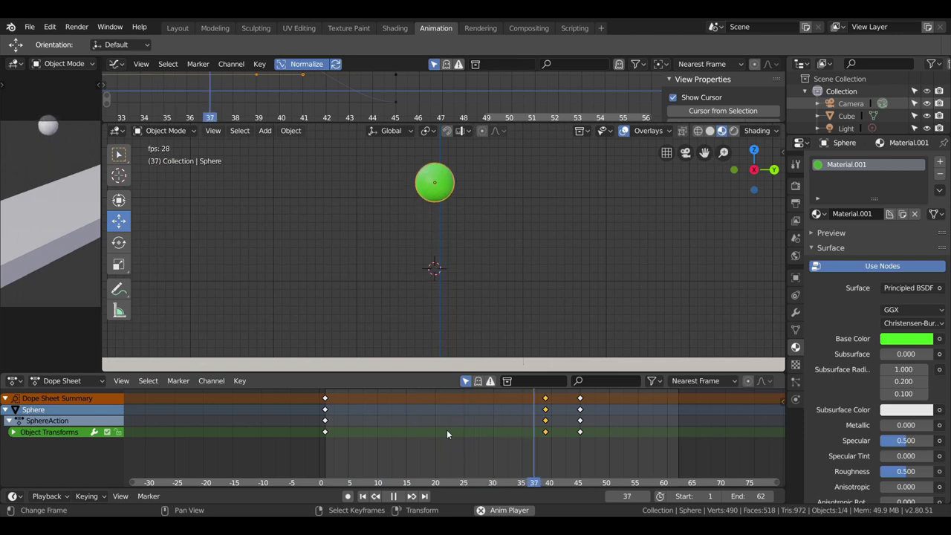
key(space)
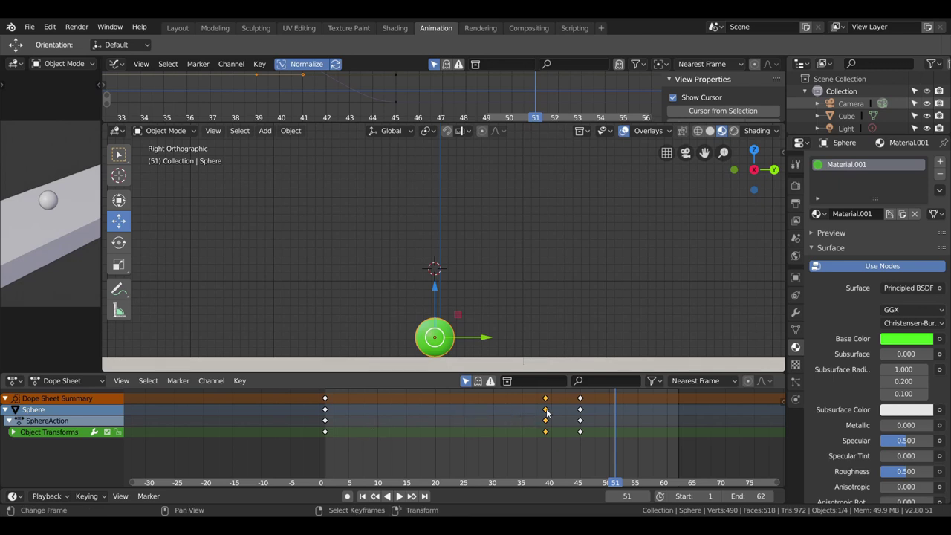
drag(546, 413, 453, 413)
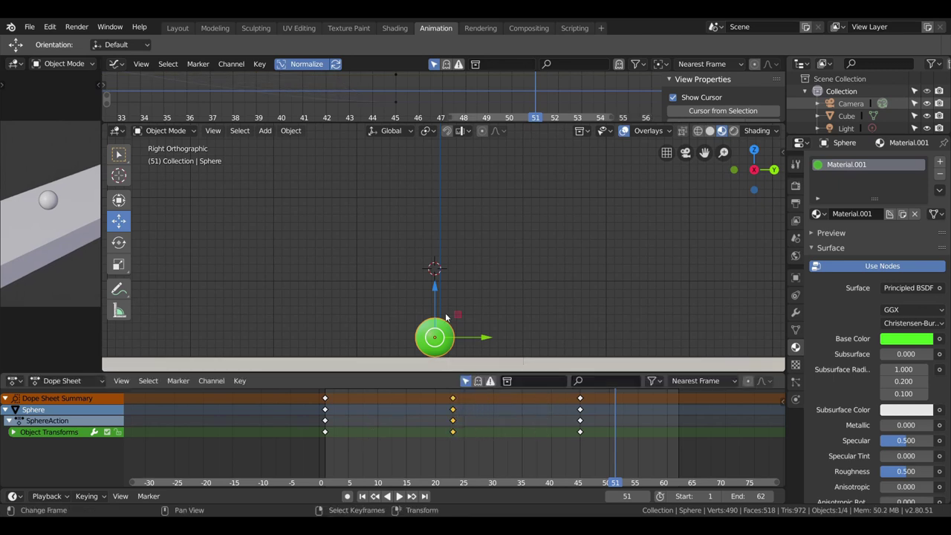
click(324, 431)
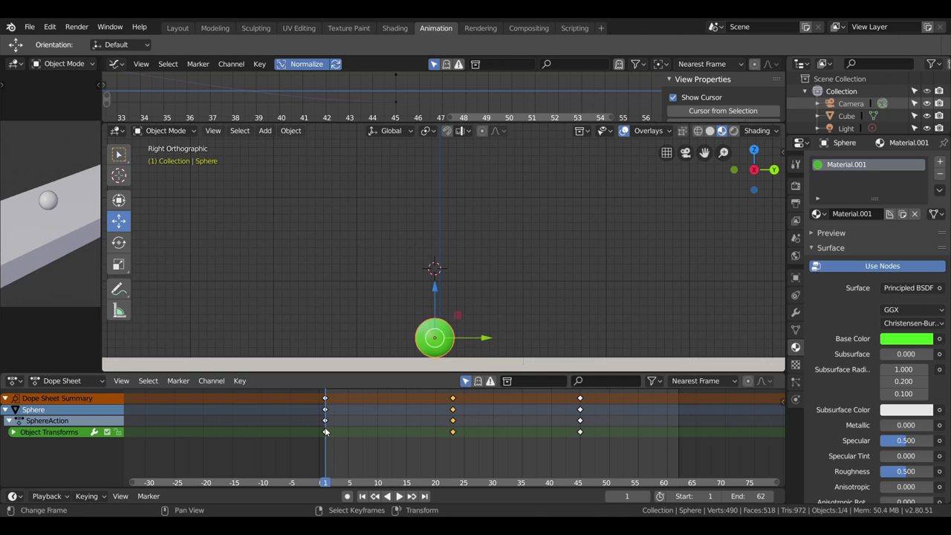
key(space)
key(space)
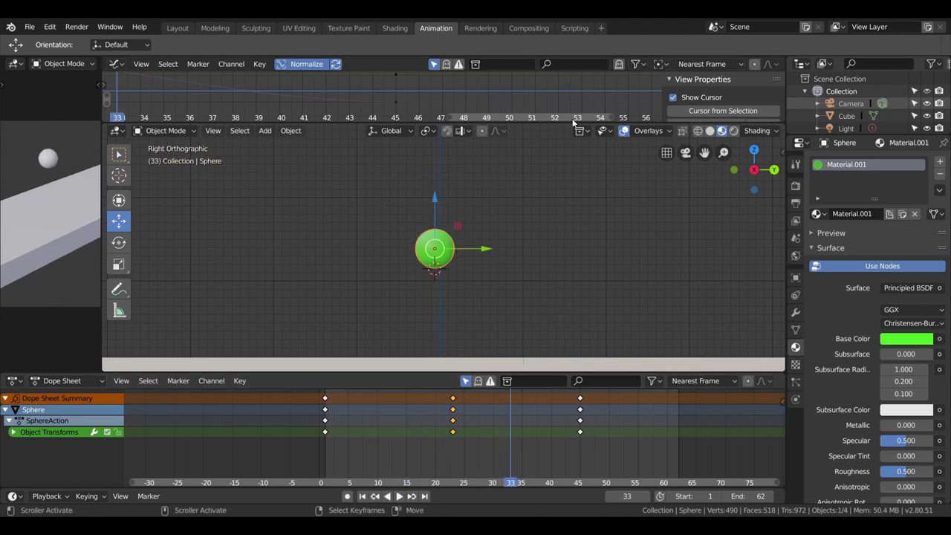
Enlarge the Graph Editor, frame the Z Location curve and select its frame-23 peak keyframe.
drag(571, 125, 552, 255)
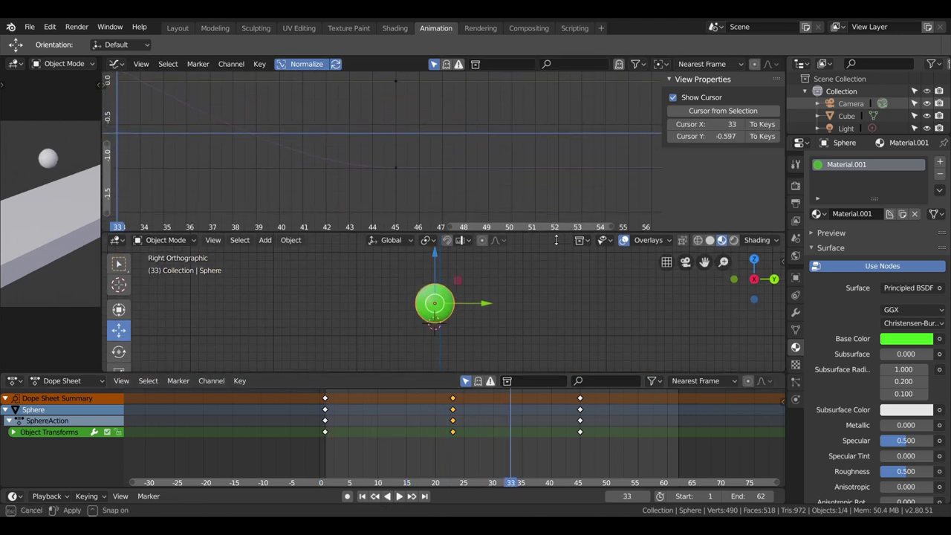
scroll(298, 142, down, 3)
scroll(298, 142, down, 2)
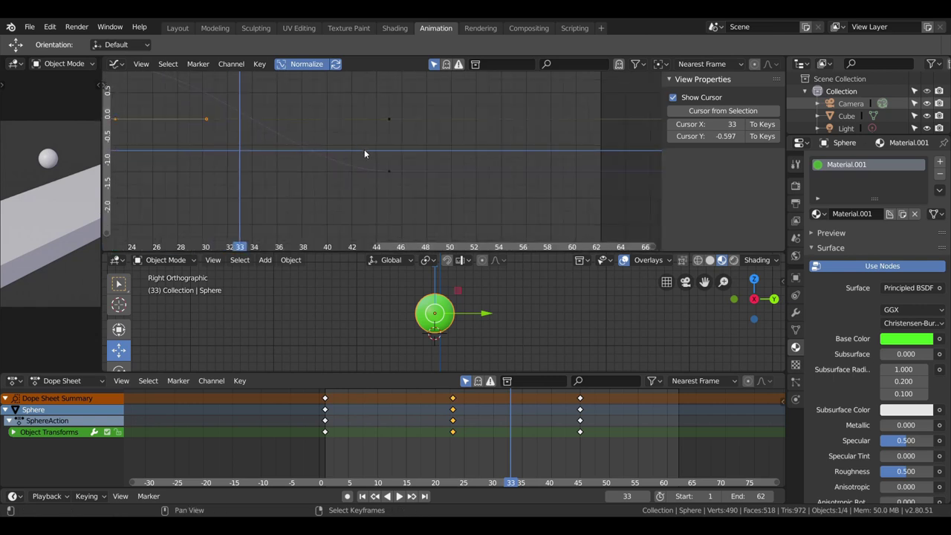
middle_drag(384, 169, 524, 218)
scroll(268, 145, down, 2)
mouse_move(270, 142)
middle_down()
mouse_move(456, 124)
mouse_move(408, 133)
middle_up()
click(414, 116)
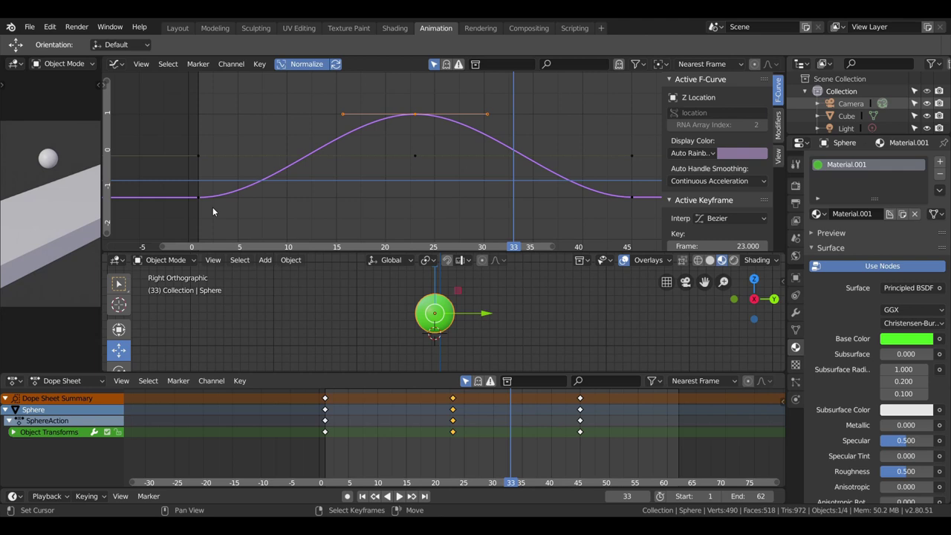
key(space)
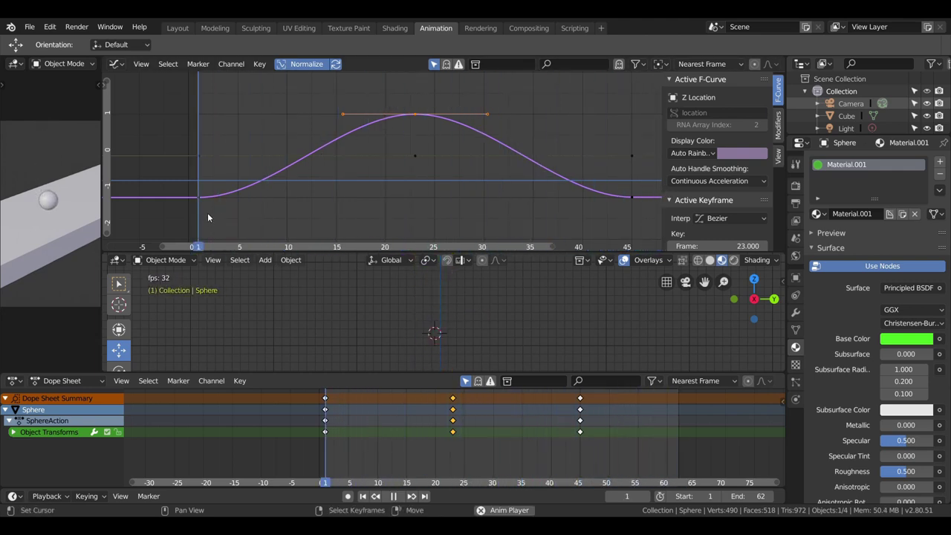
key(space)
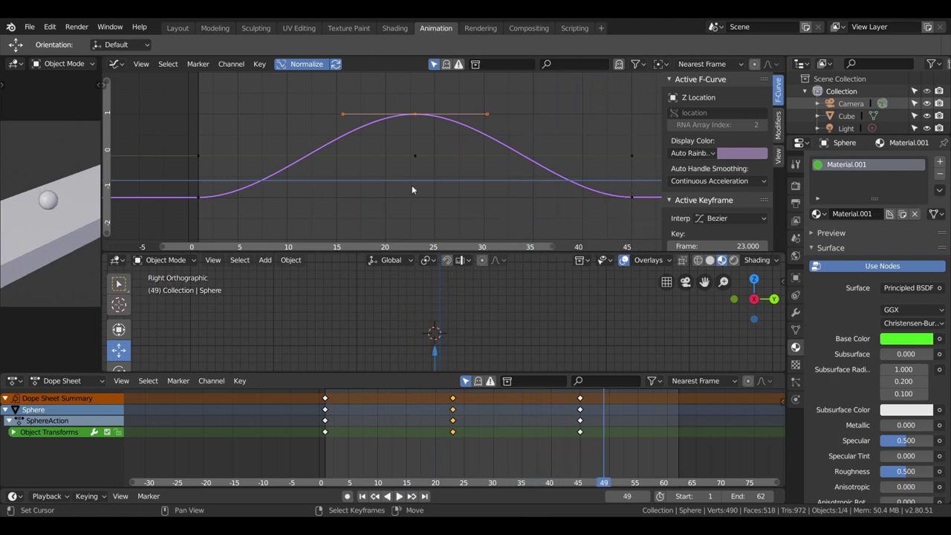
scroll(411, 274, down, 3)
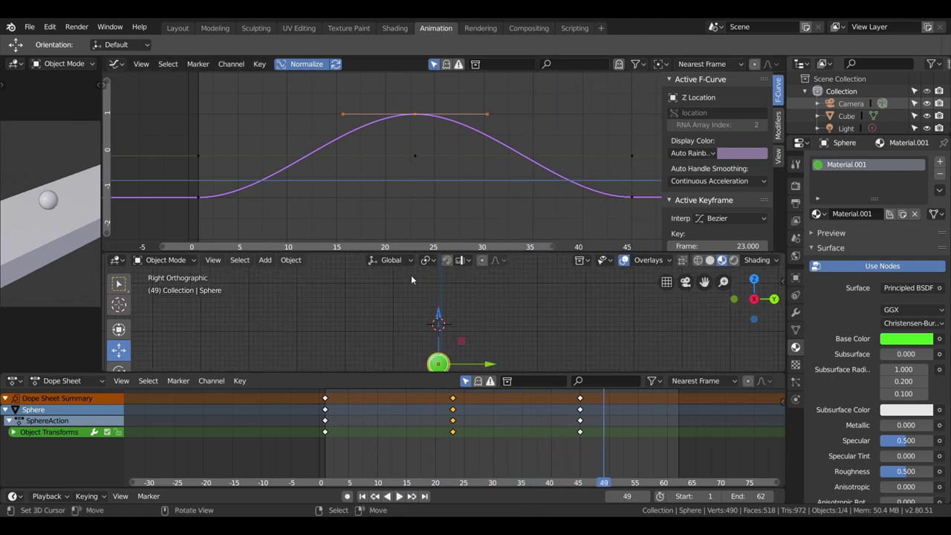
scroll(411, 275, down, 2)
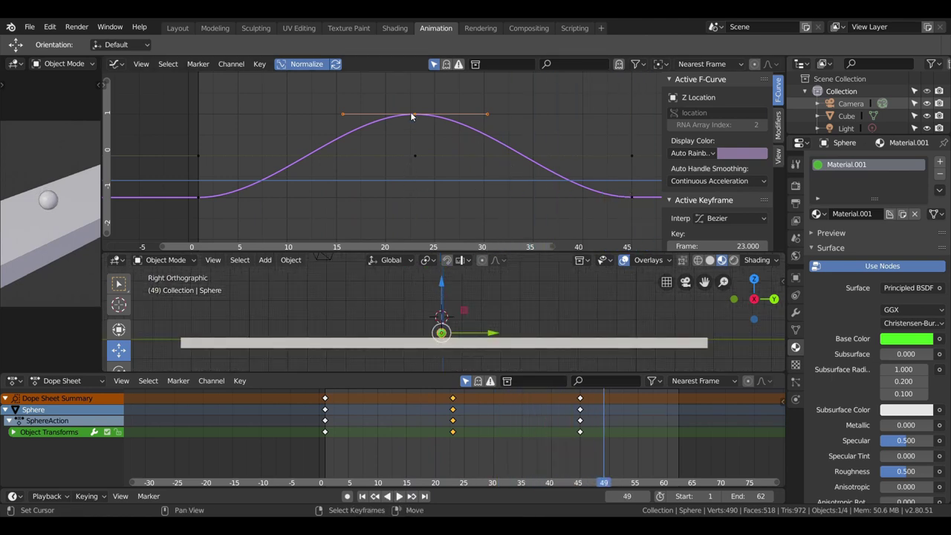
key(space)
drag(446, 446, 453, 444)
click(534, 429)
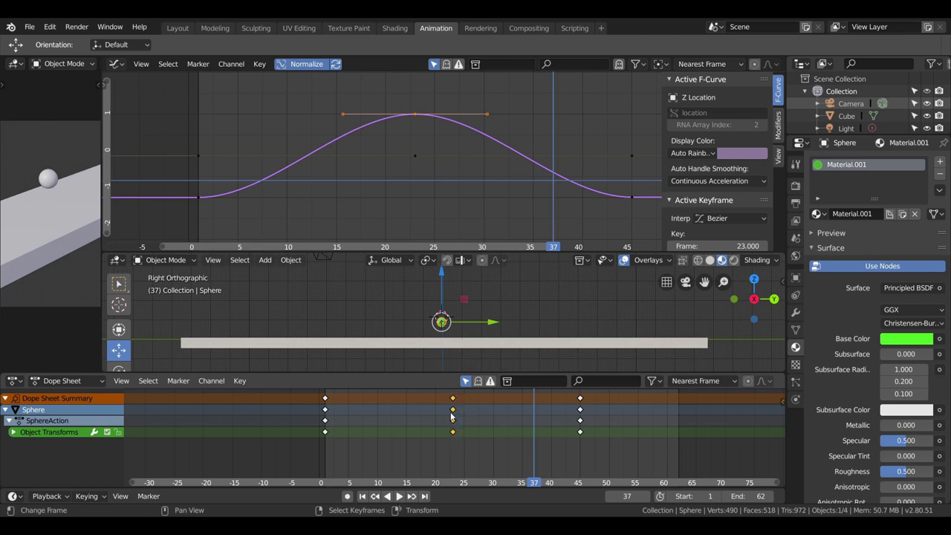
click(452, 440)
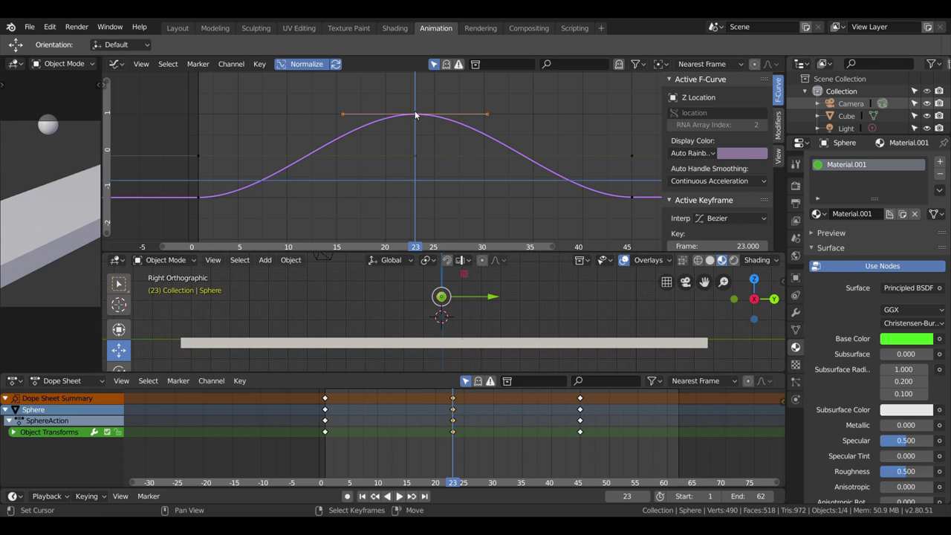
scroll(443, 312, up, 3)
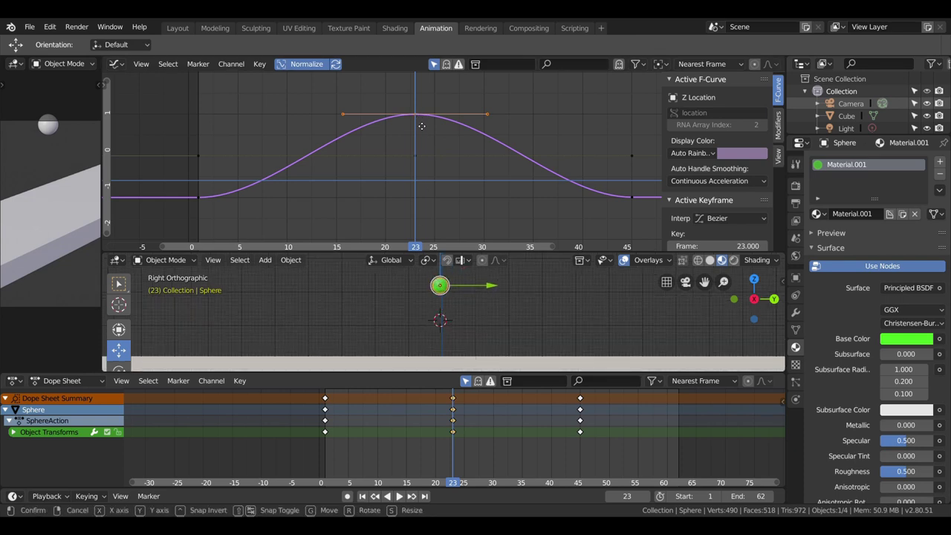
key(g)
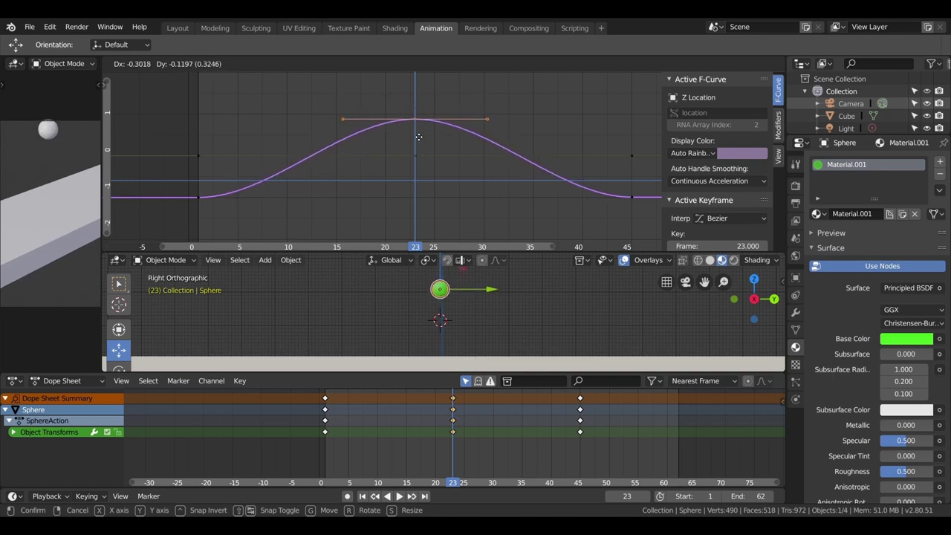
click(398, 300)
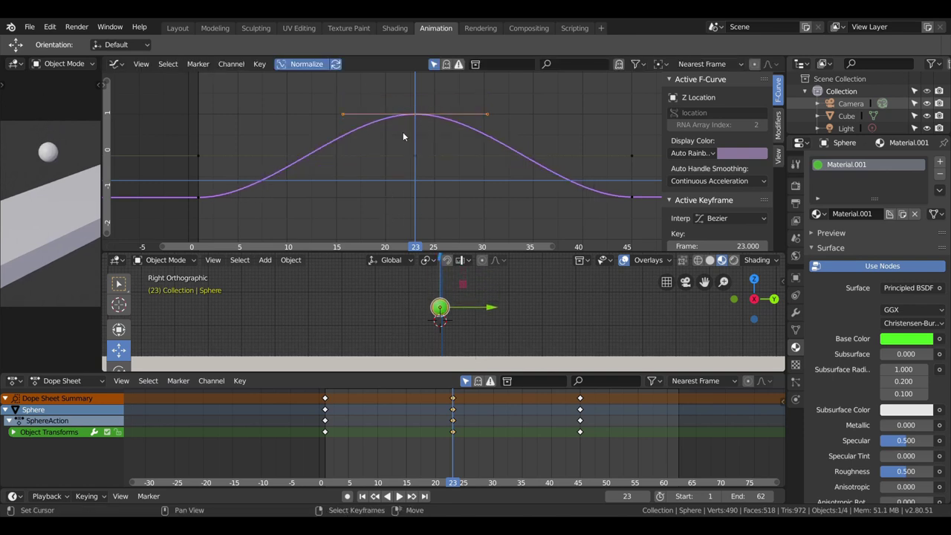
key(space)
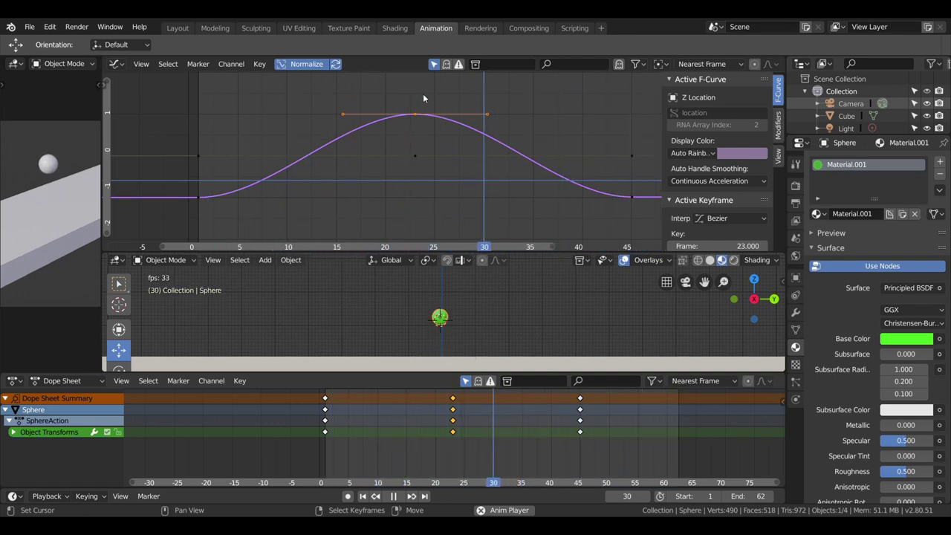
key(space)
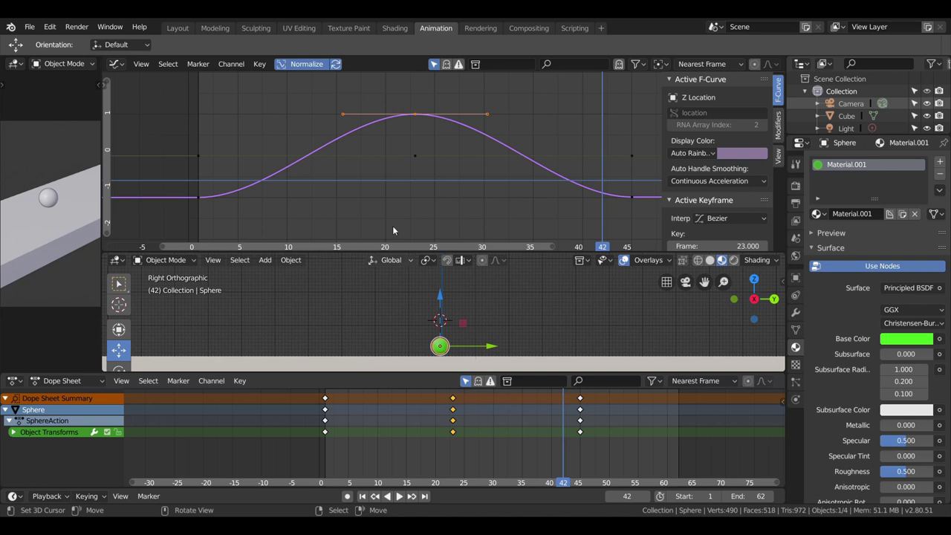
key(space)
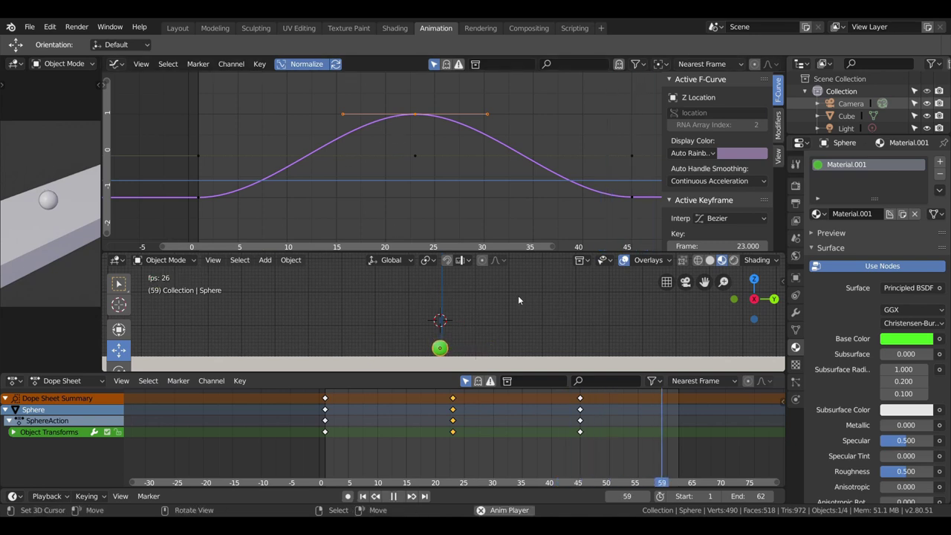
key(space)
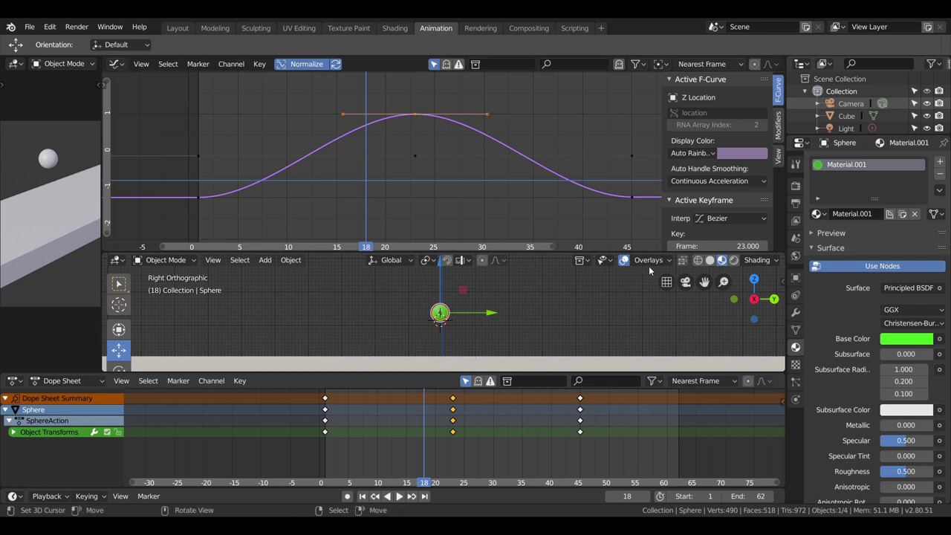
click(198, 198)
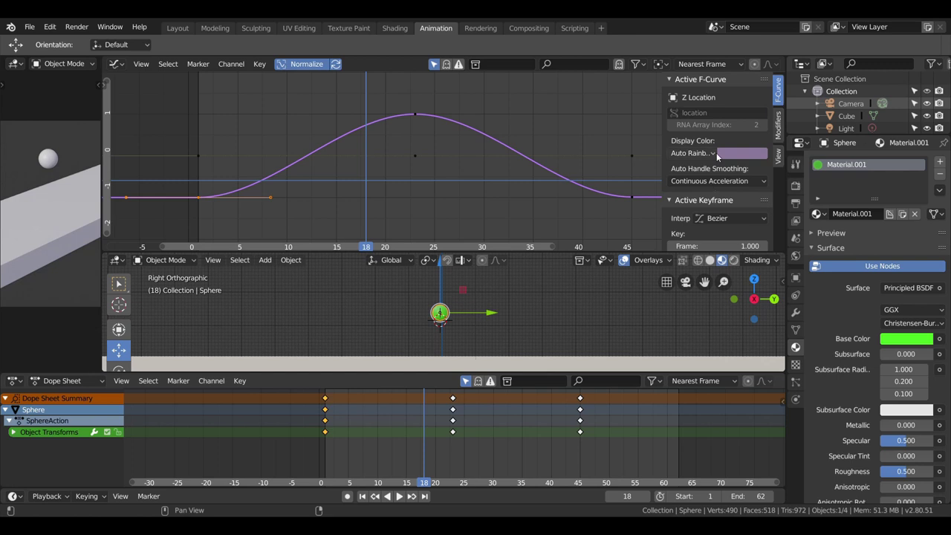
Set the first keyframe's left handle to Free and reposition its right handle.
scroll(717, 177, down, 2)
scroll(716, 177, down, 2)
scroll(716, 177, down, 2)
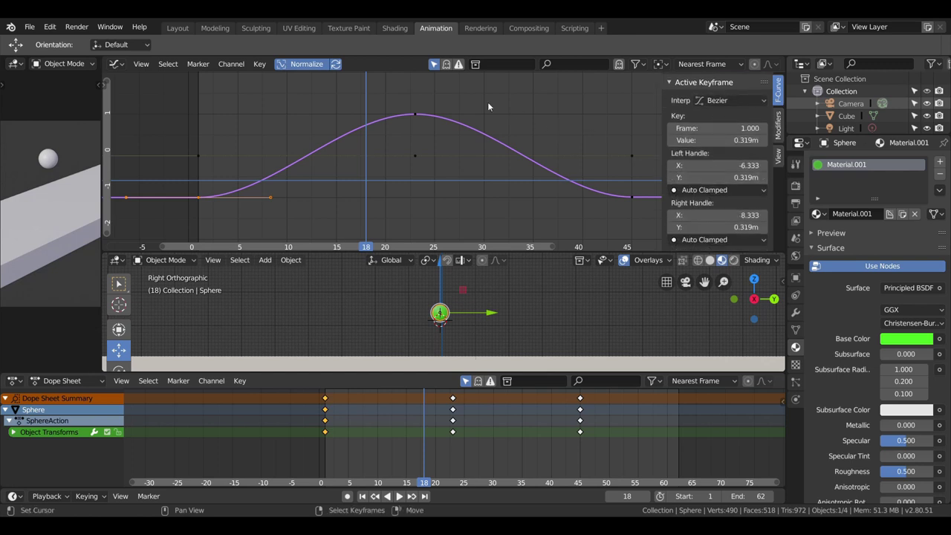
click(698, 190)
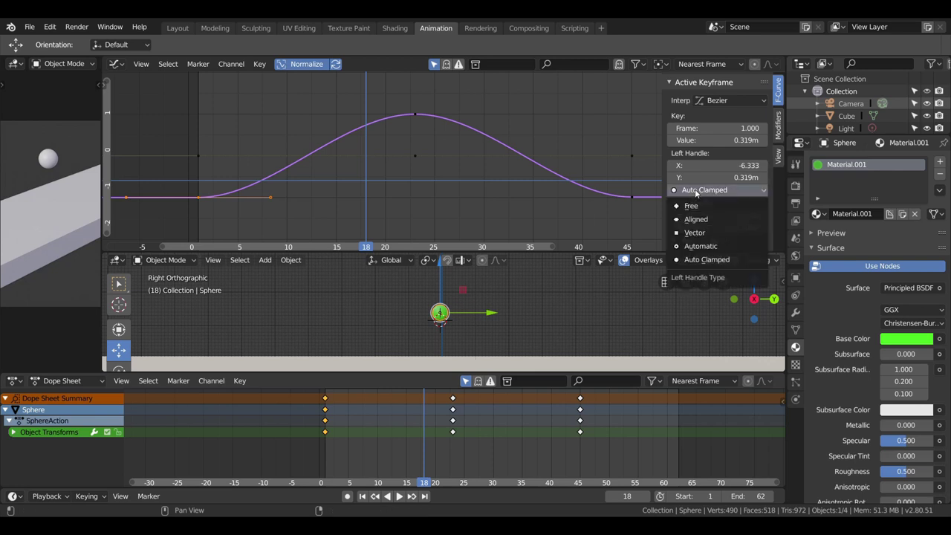
click(695, 206)
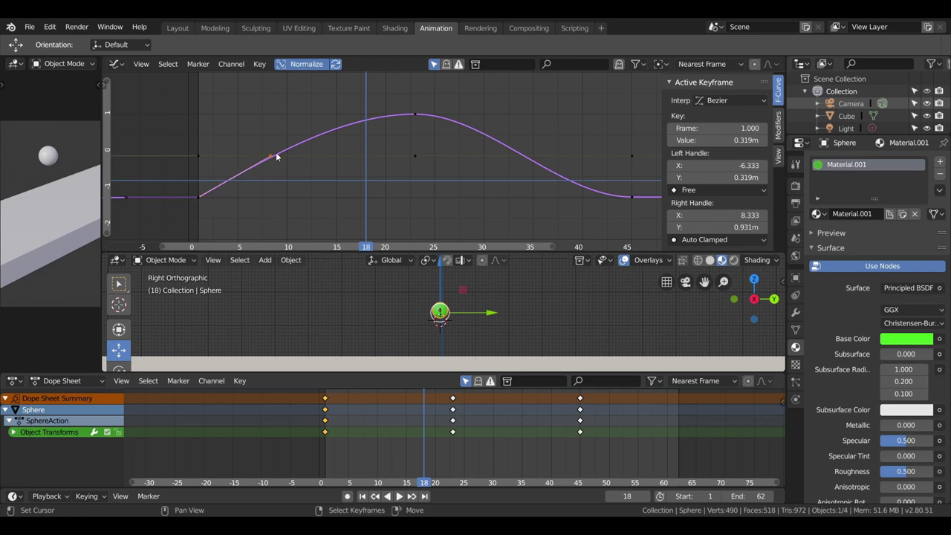
key(g)
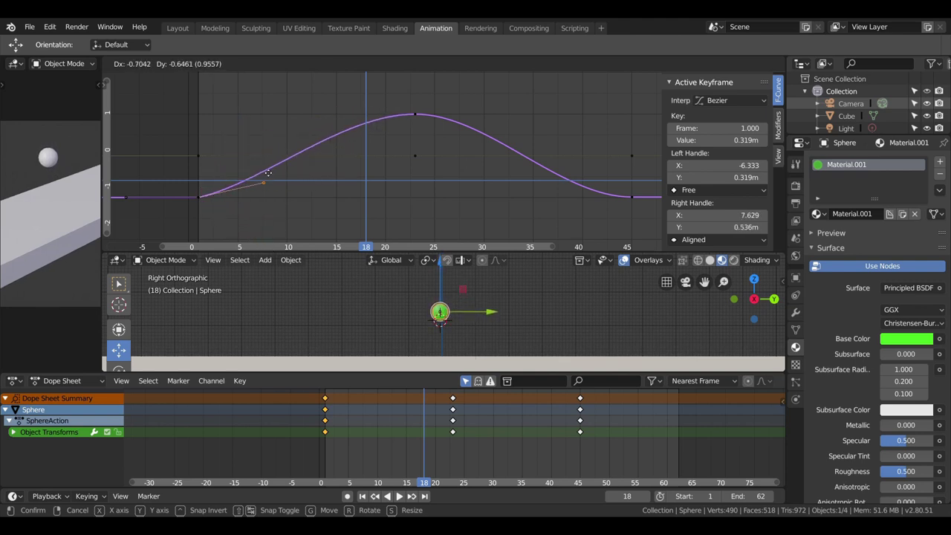
click(269, 168)
Switch the first key's left handle to Aligned, then Free, and pull its right handle up to 1.53 m.
click(702, 190)
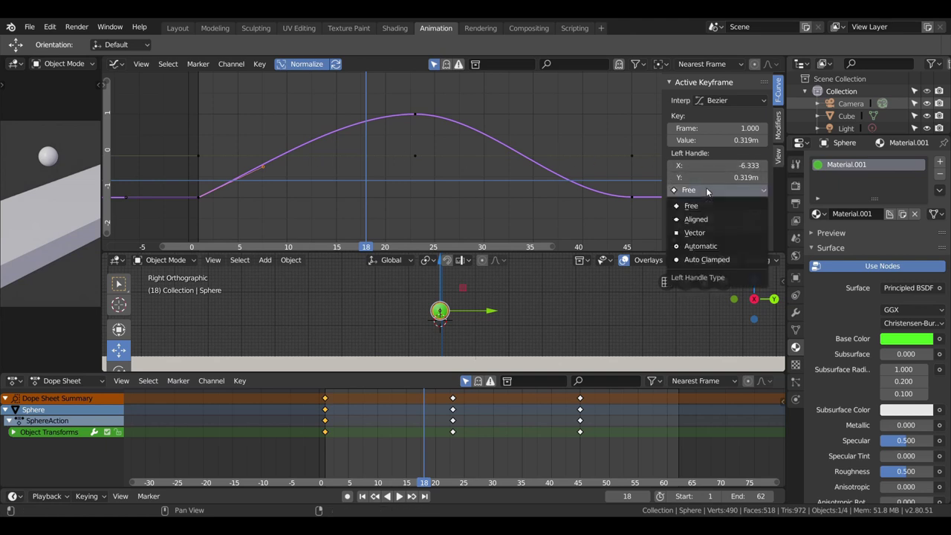
click(696, 220)
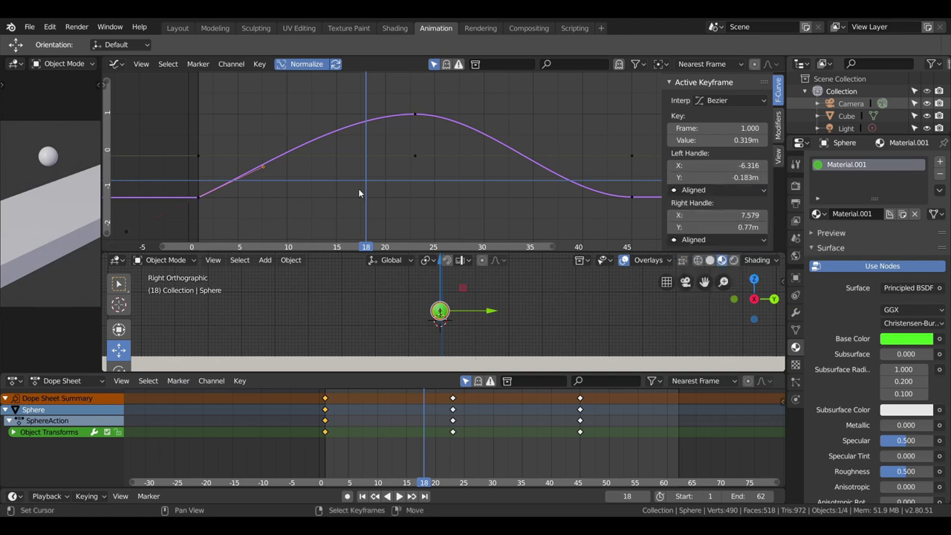
click(200, 197)
mouse_move(264, 173)
mouse_down()
mouse_move(278, 115)
mouse_move(265, 182)
mouse_up()
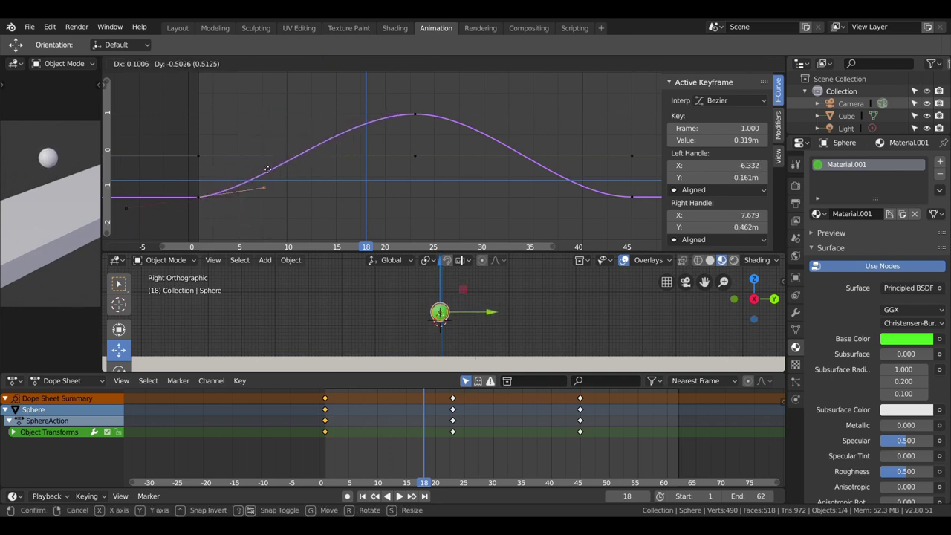
drag(266, 182, 247, 192)
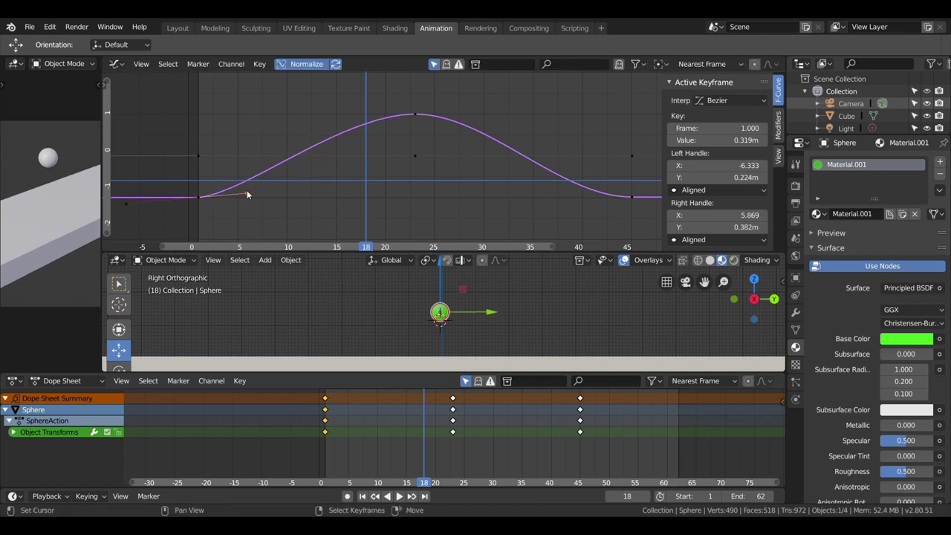
click(694, 189)
click(687, 204)
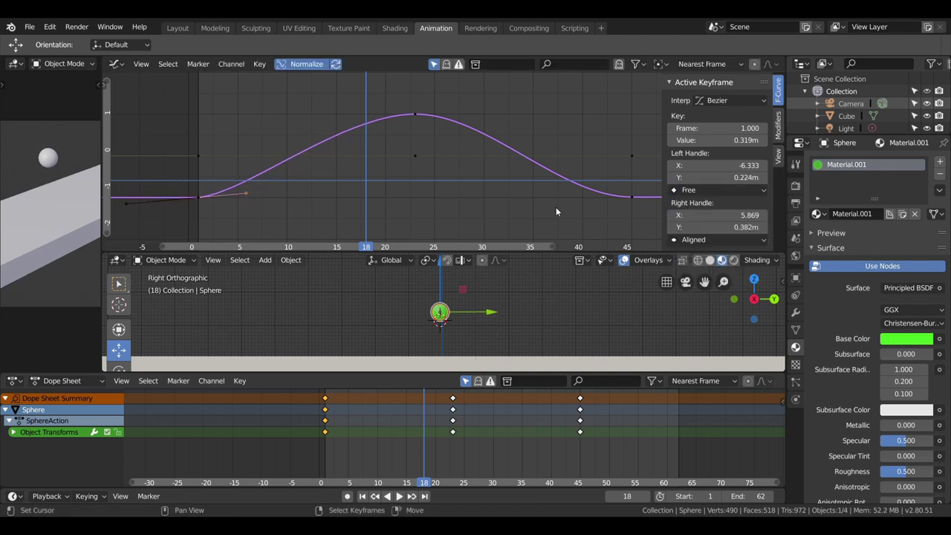
mouse_move(261, 186)
mouse_down()
mouse_move(254, 124)
mouse_move(242, 111)
mouse_up()
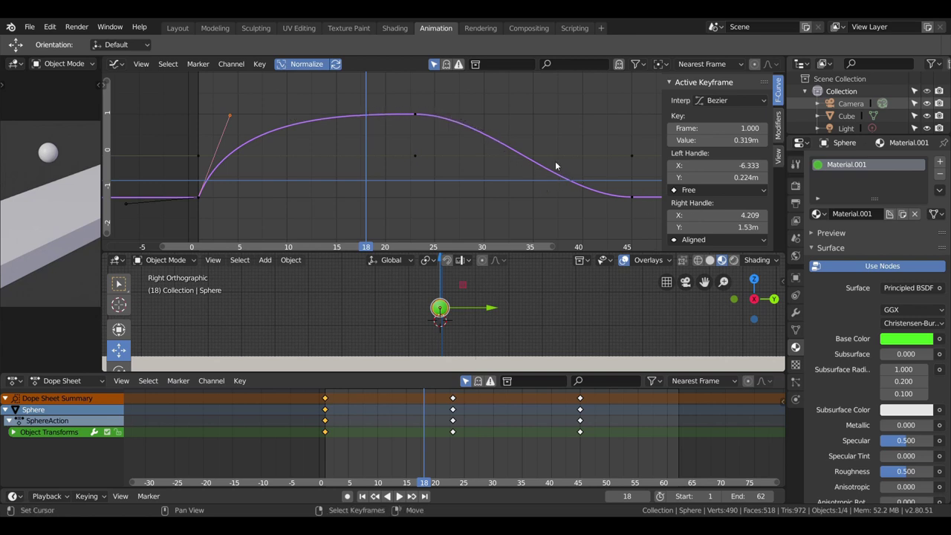
Play back the steeper rise, then frame the whole curve and select the frame 45 key.
key(space)
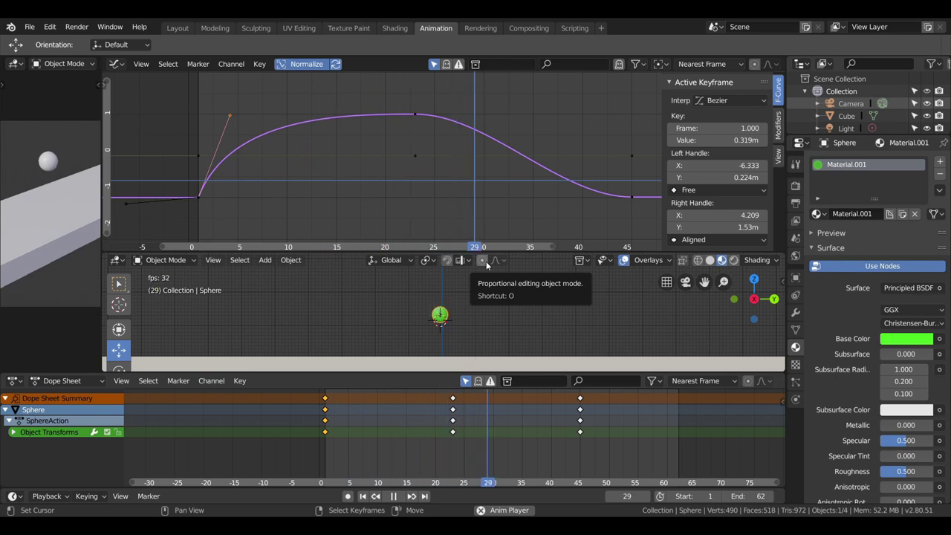
key(space)
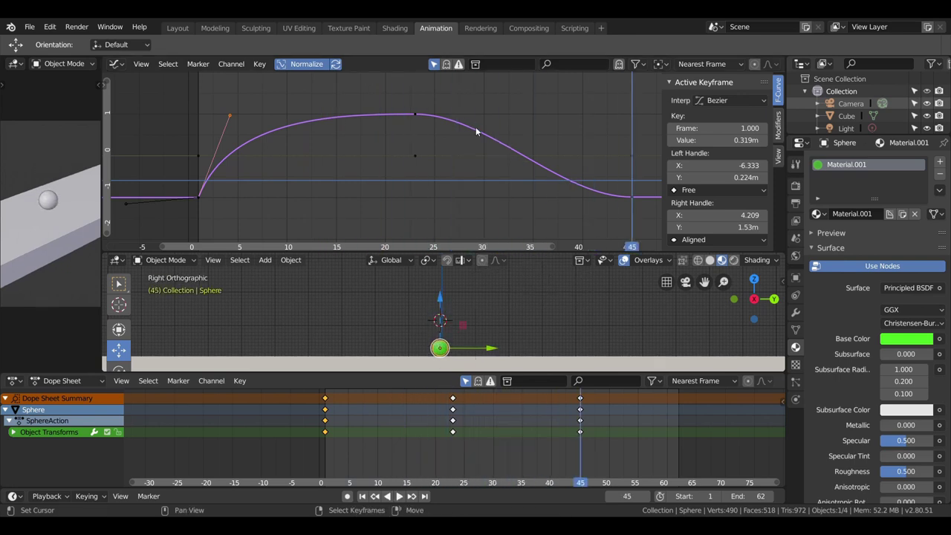
scroll(518, 145, down, 1)
scroll(560, 163, down, 2)
scroll(602, 181, down, 1)
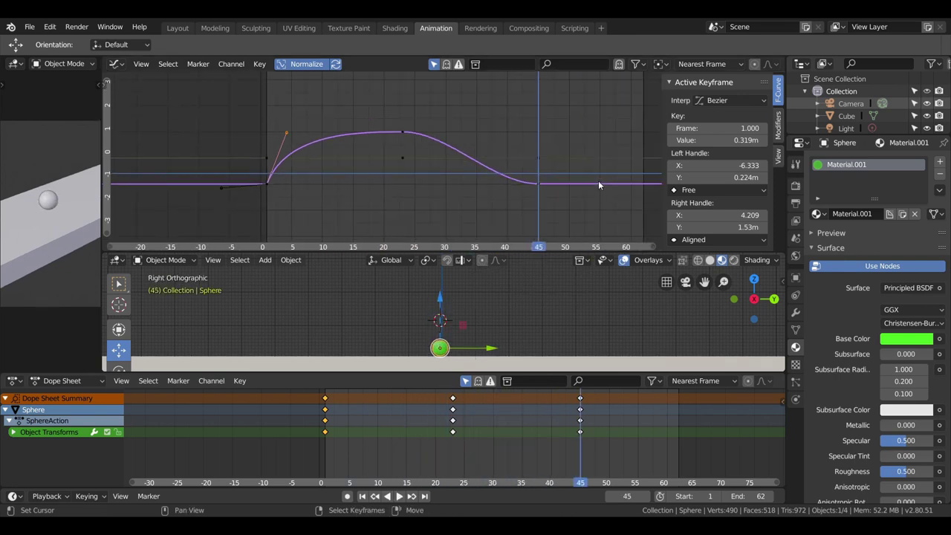
middle_drag(599, 180, 505, 192)
scroll(505, 193, up, 3)
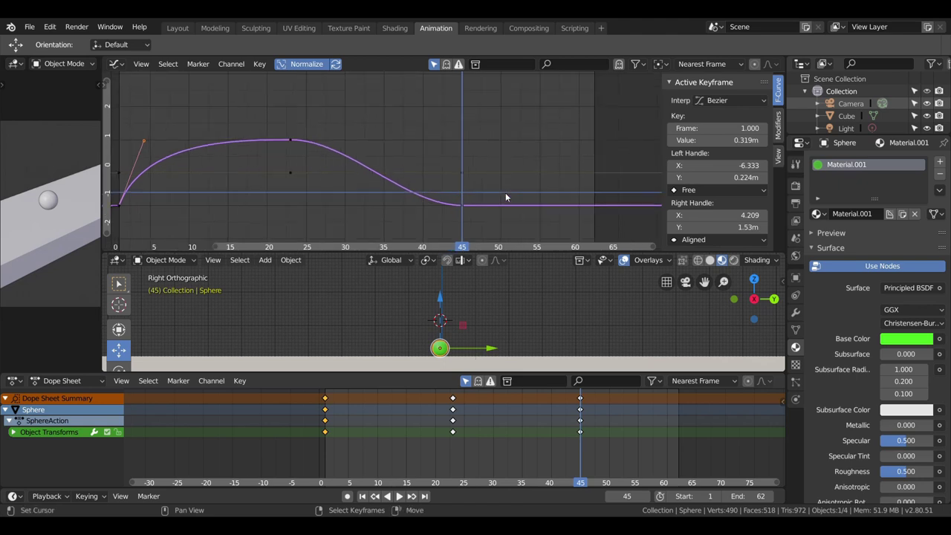
click(460, 208)
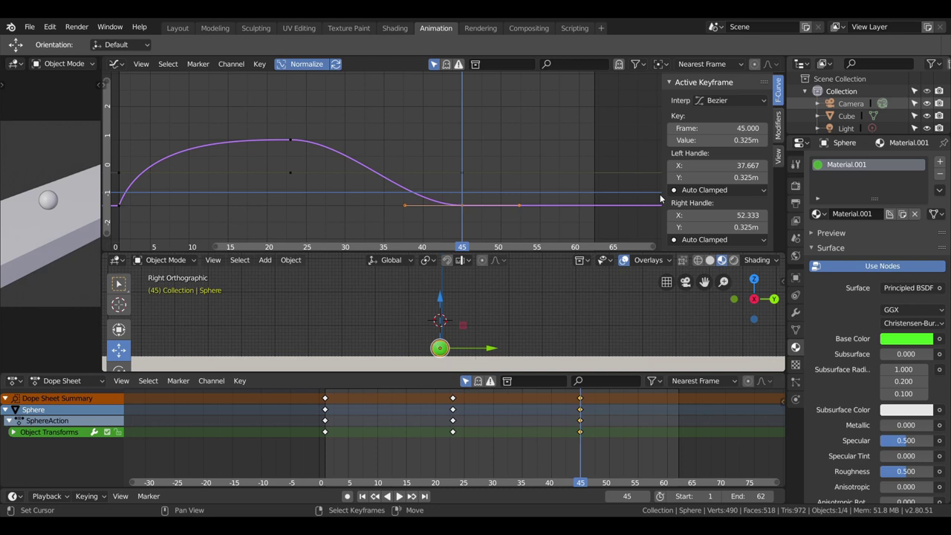
Set the frame 45 key's left handle to Free and raise it to 1.87 m.
click(722, 191)
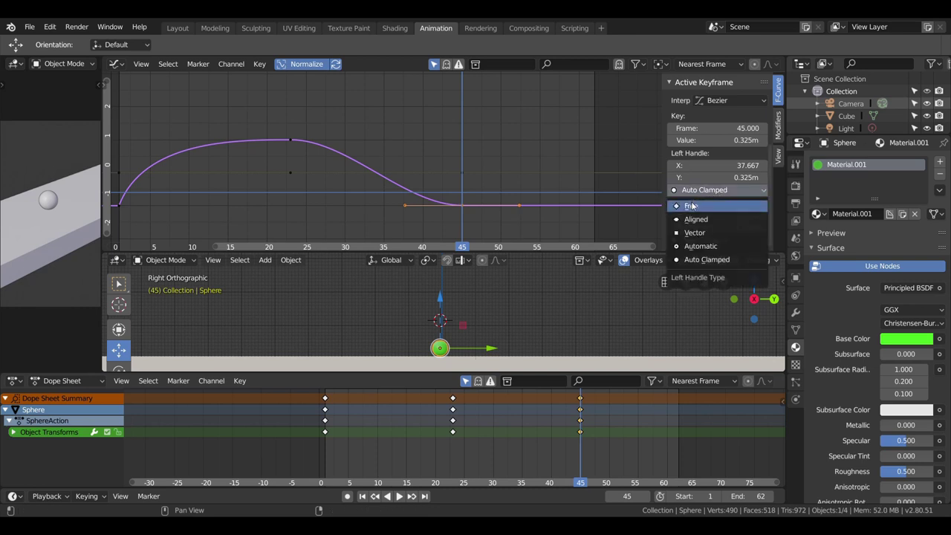
click(690, 206)
click(407, 205)
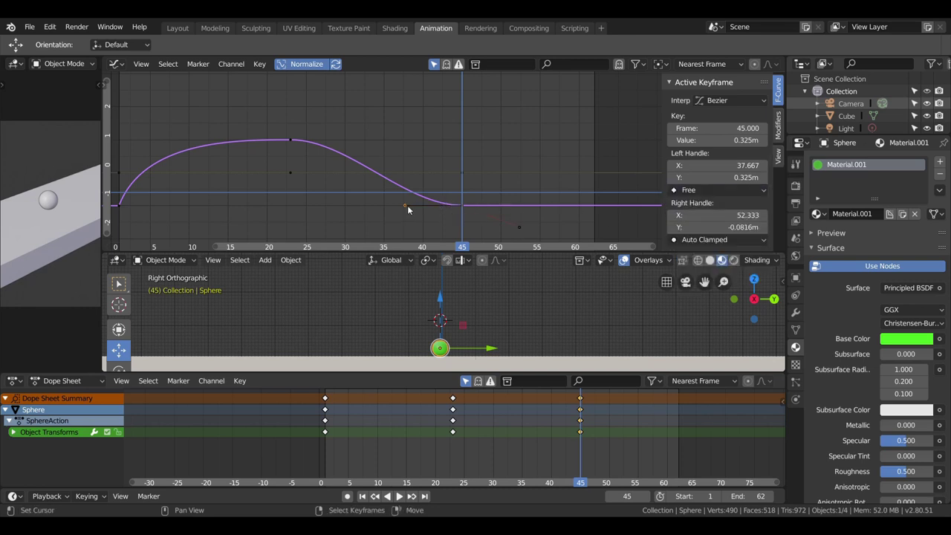
key(g)
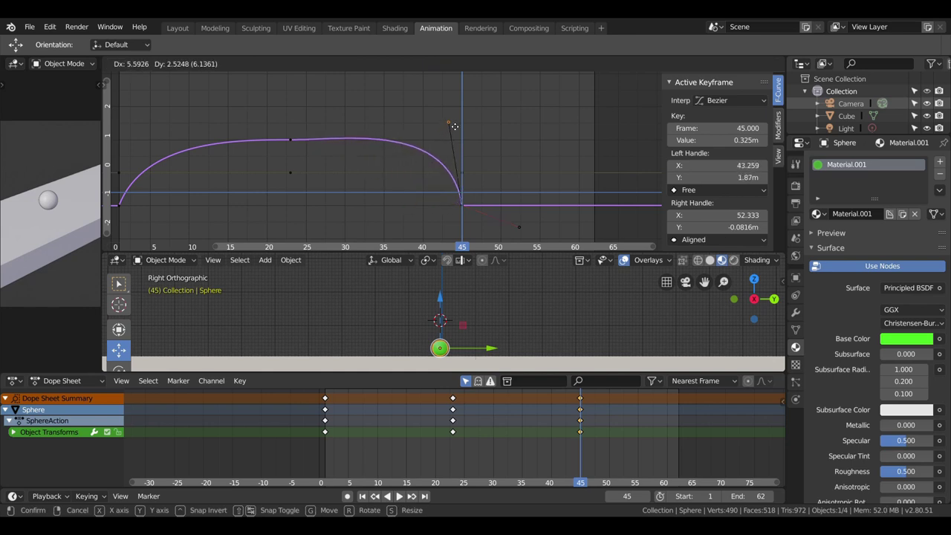
click(451, 123)
click(293, 141)
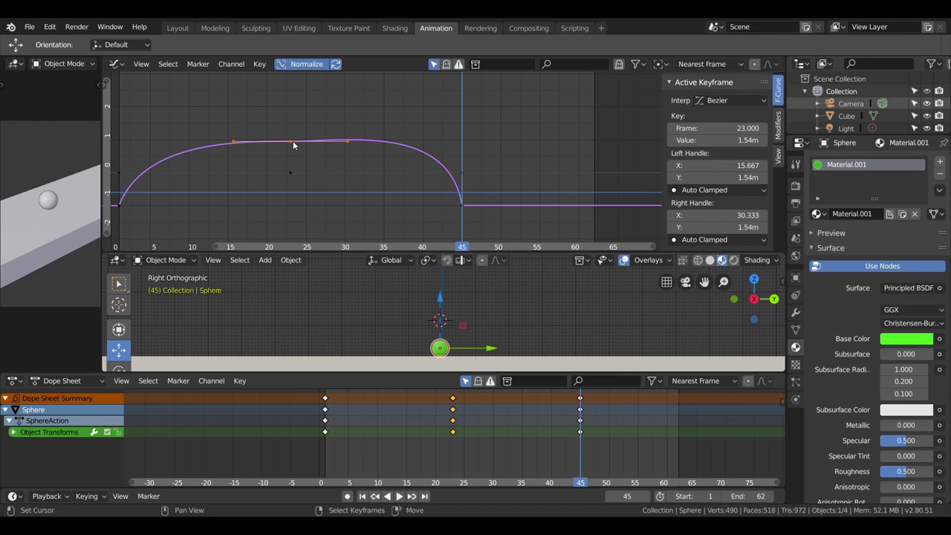
Raise the frame 23 peak keyframe to 1.92 m, fit the graph, and play it back.
key(g)
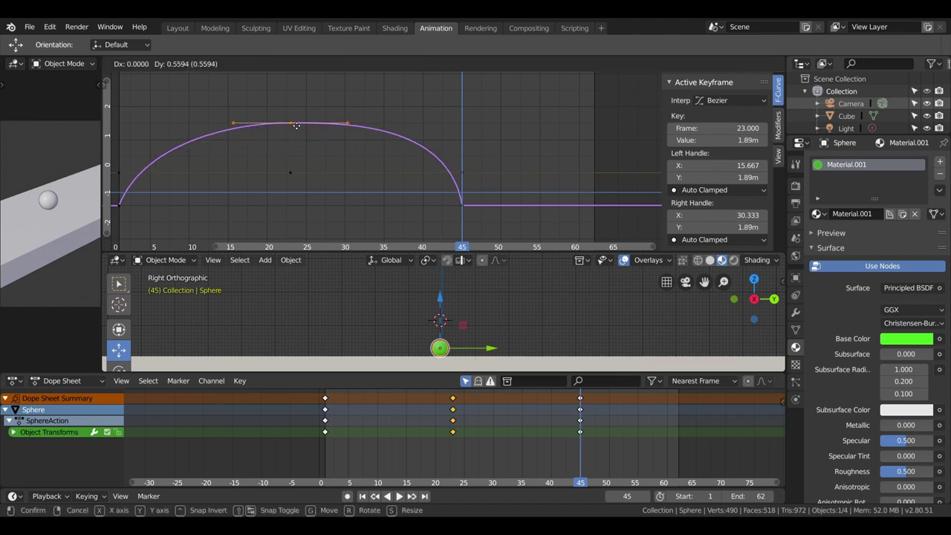
key(Escape)
key(Home)
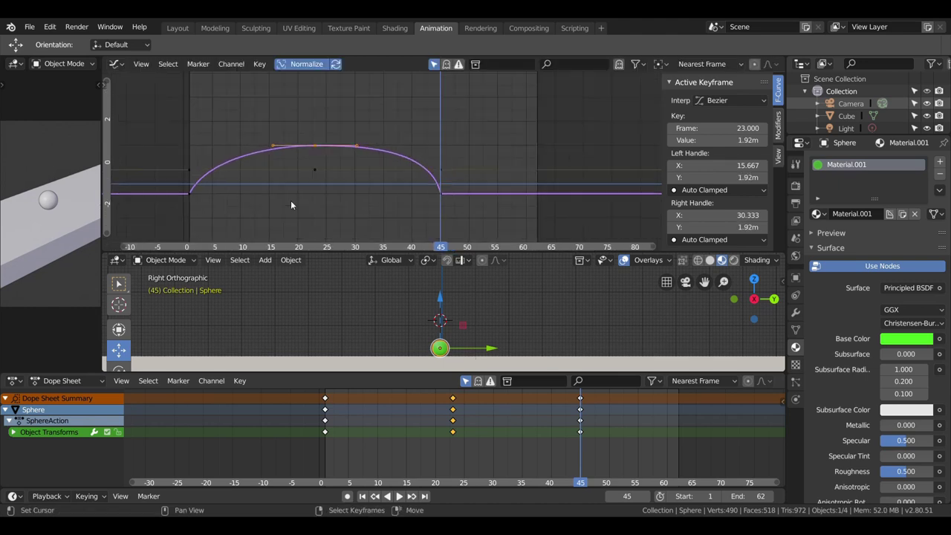
key(space)
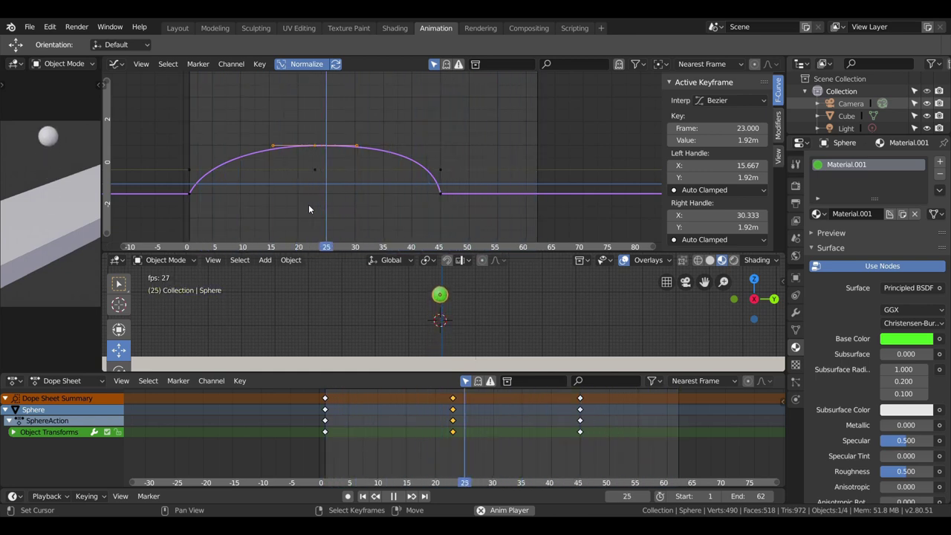
key(space)
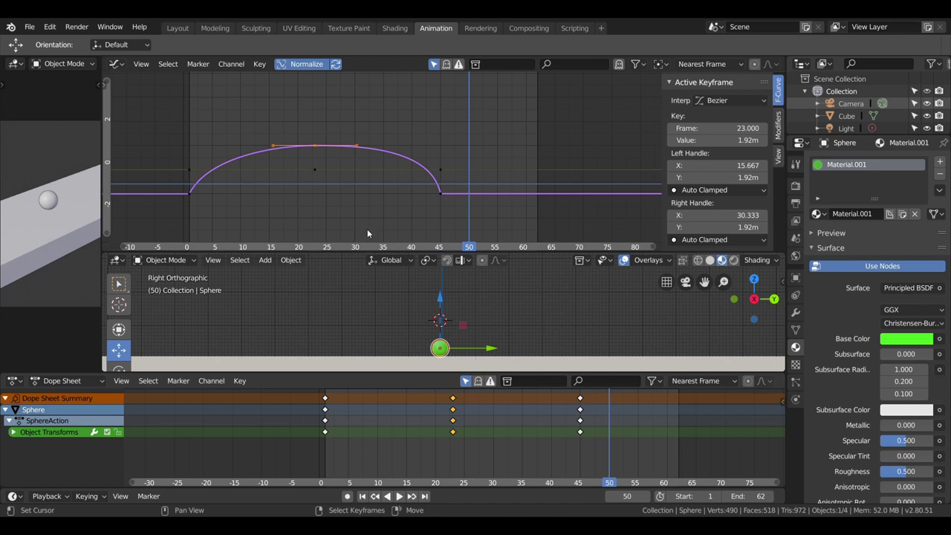
Replay the higher arc from frame 1, pausing at the peak and scrubbing through frames.
click(324, 442)
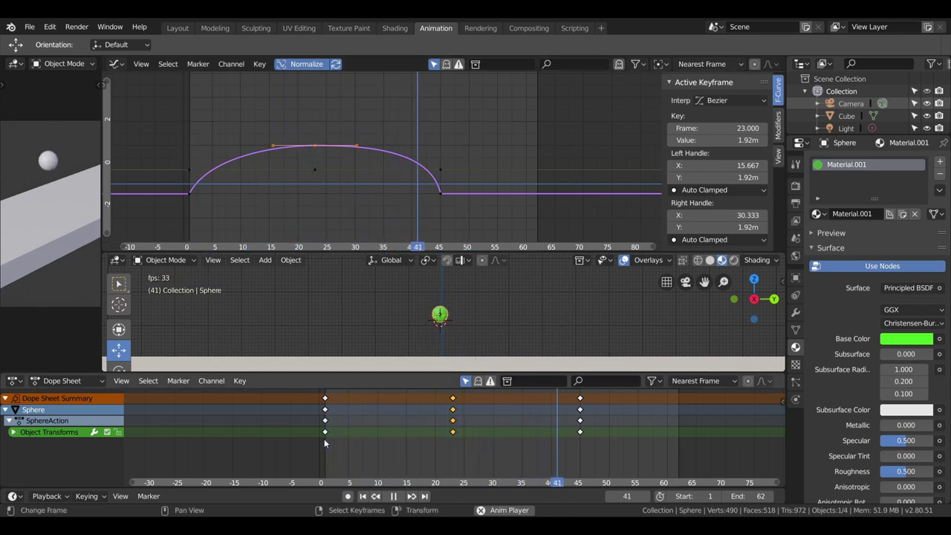
key(space)
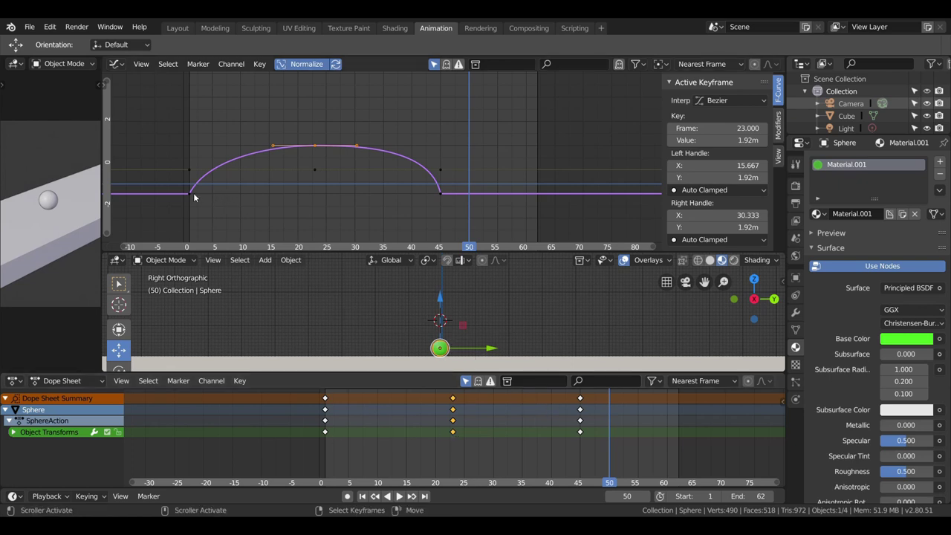
click(325, 447)
key(space)
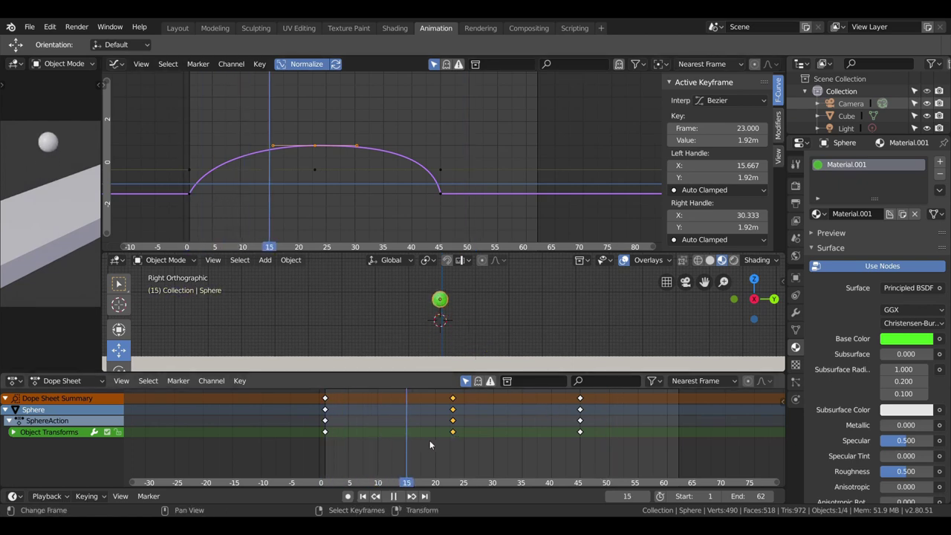
key(space)
drag(549, 440, 434, 438)
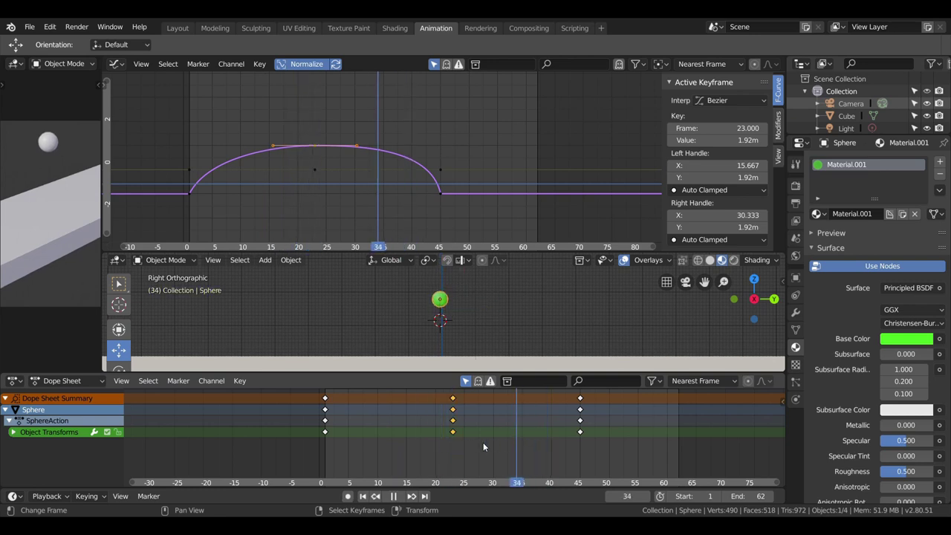
key(space)
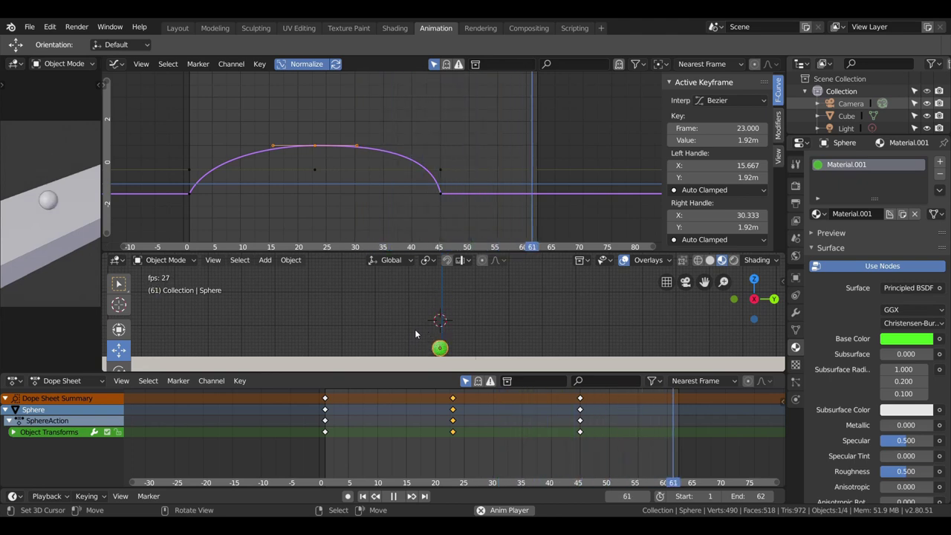
key(KP_3)
key(space)
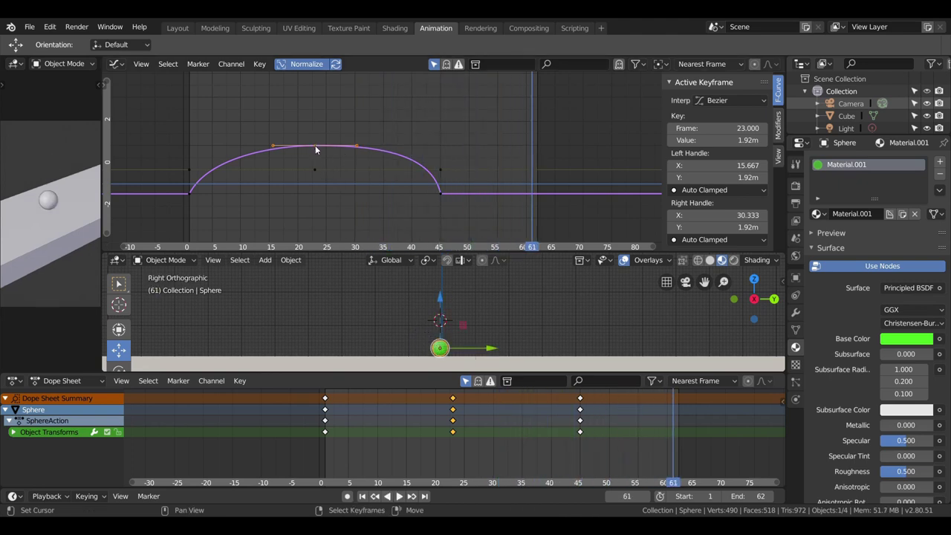
key(g)
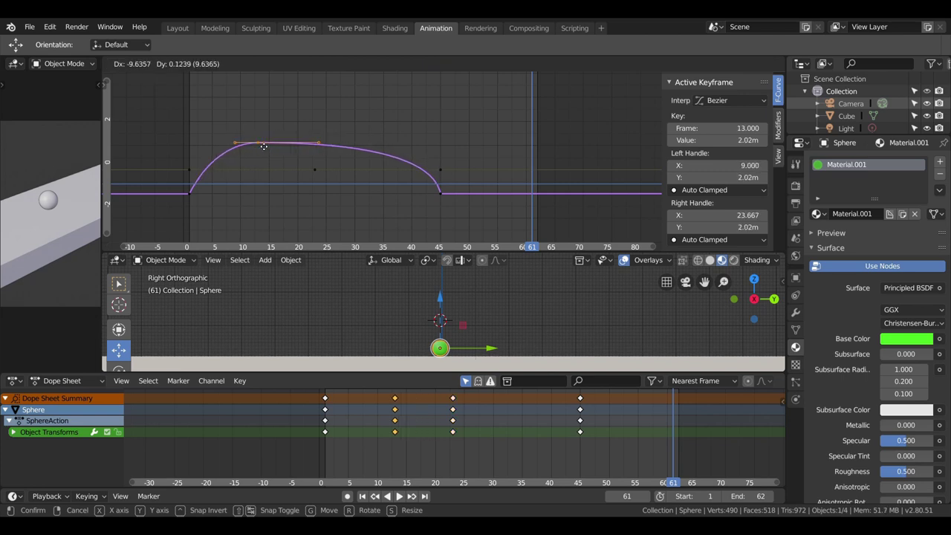
Place the 2.02 m peak keyframe at frame 13 and play the retimed bounce.
click(260, 146)
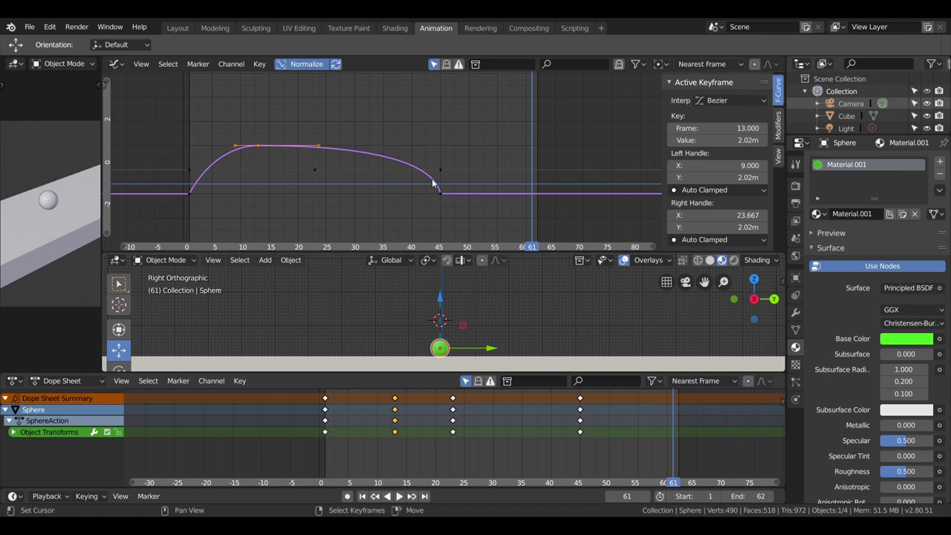
key(space)
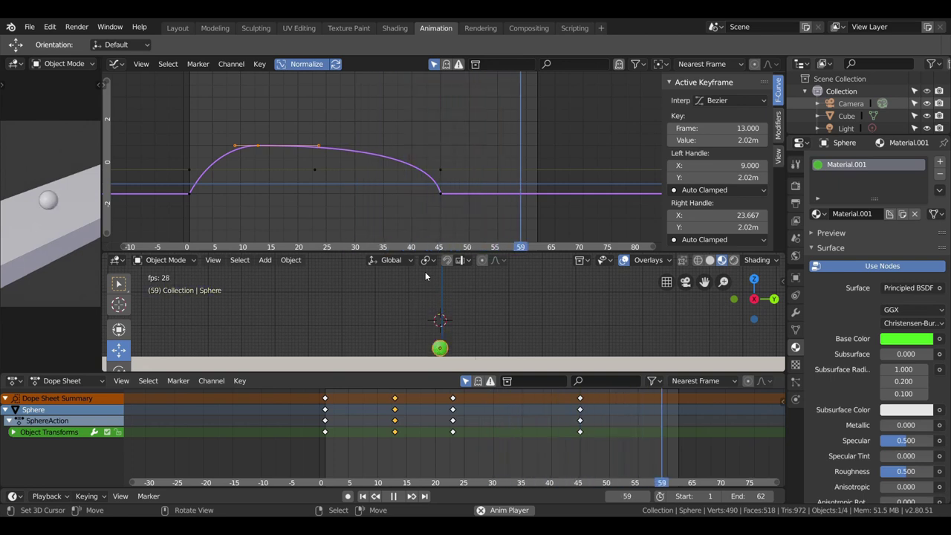
key(space)
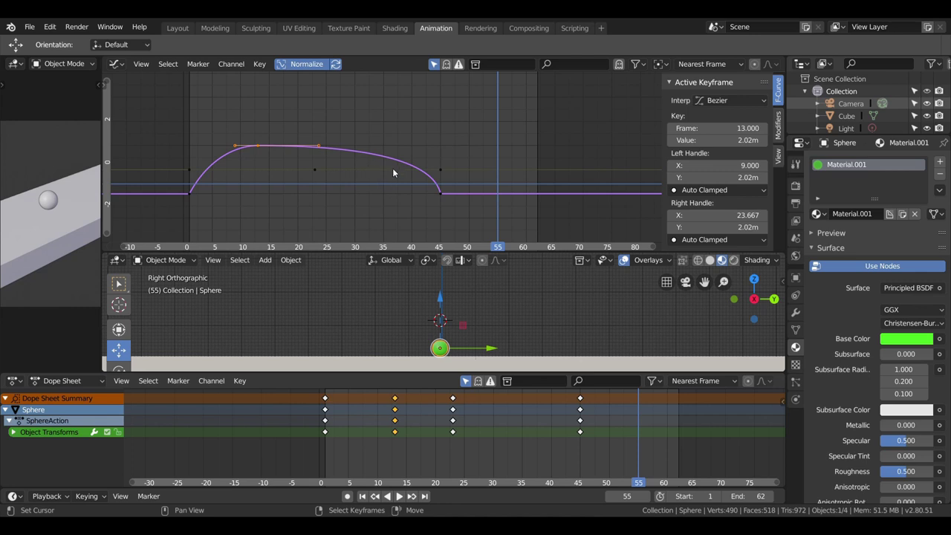
scroll(383, 185, down, 2)
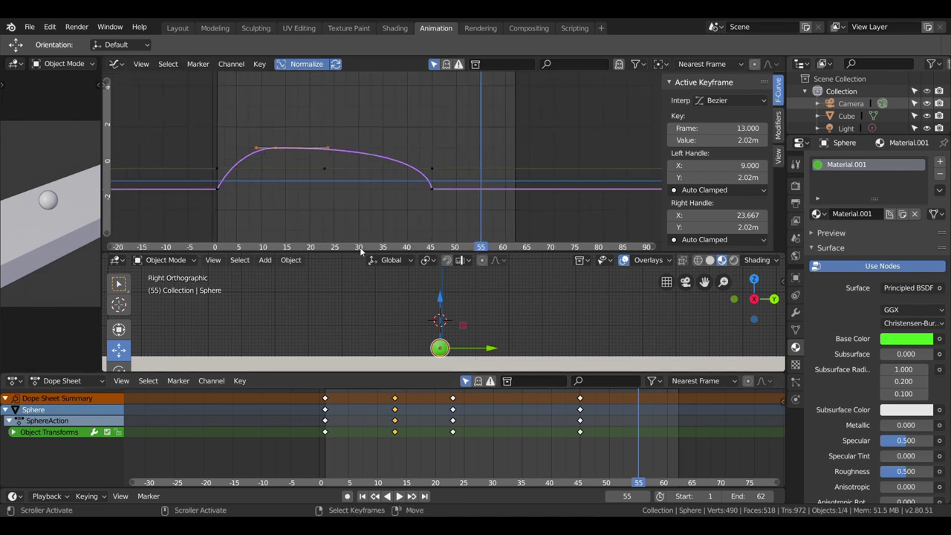
Delete the sphere's keyframe columns at frames 13 and 23.
click(396, 414)
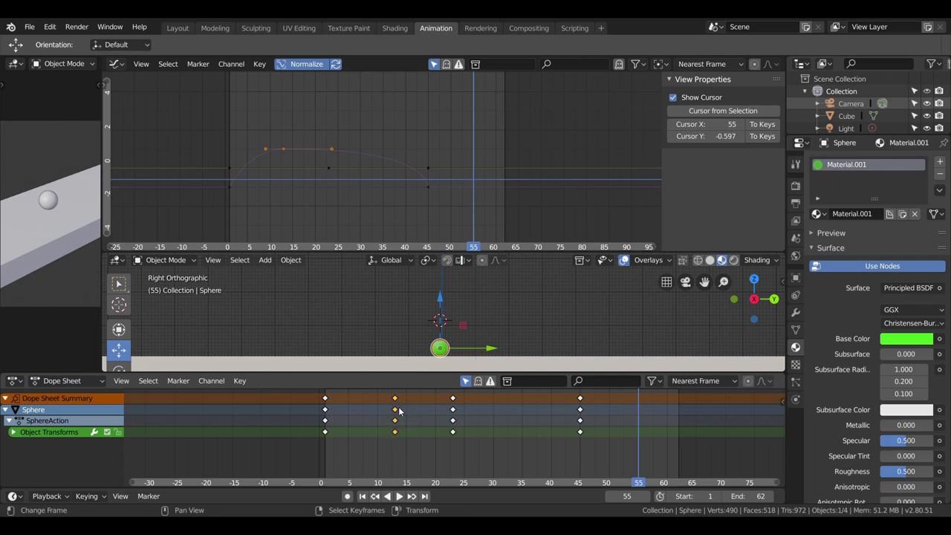
key(x)
click(399, 410)
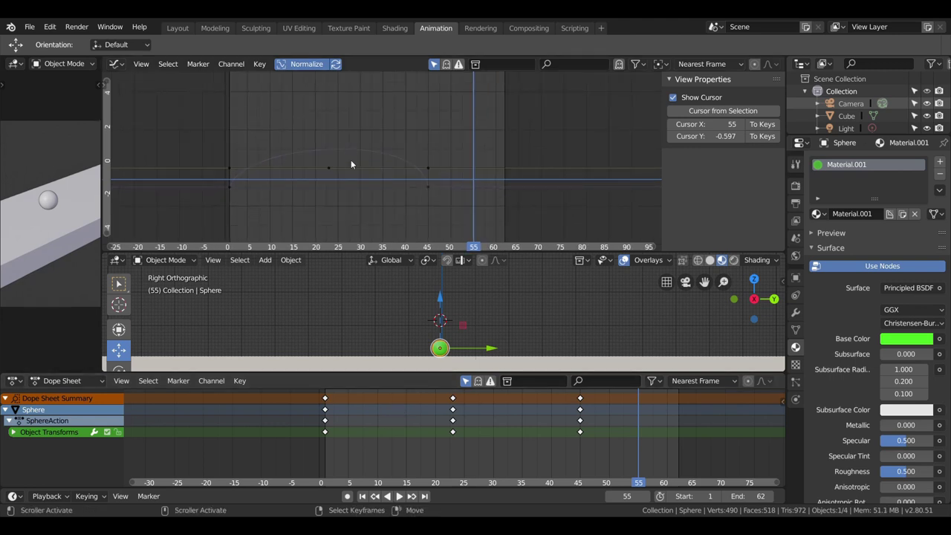
click(424, 192)
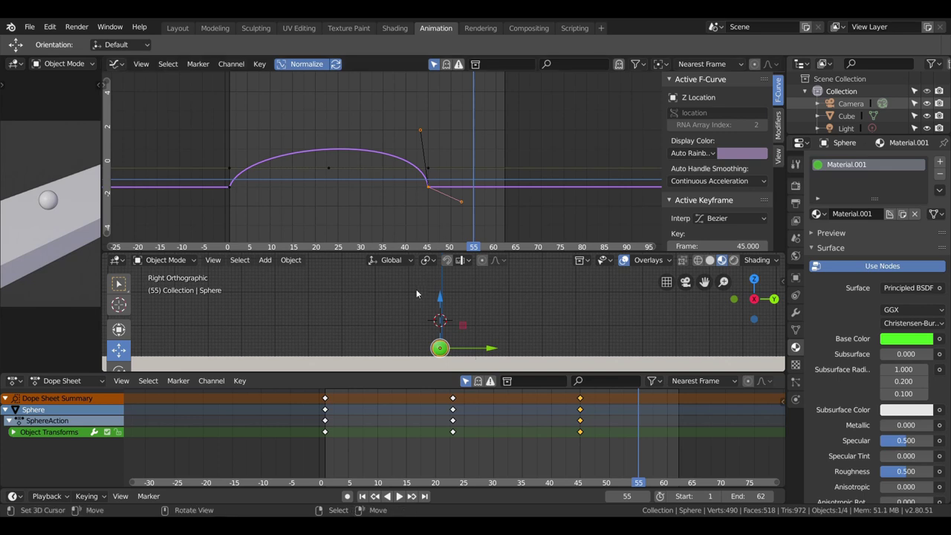
click(453, 399)
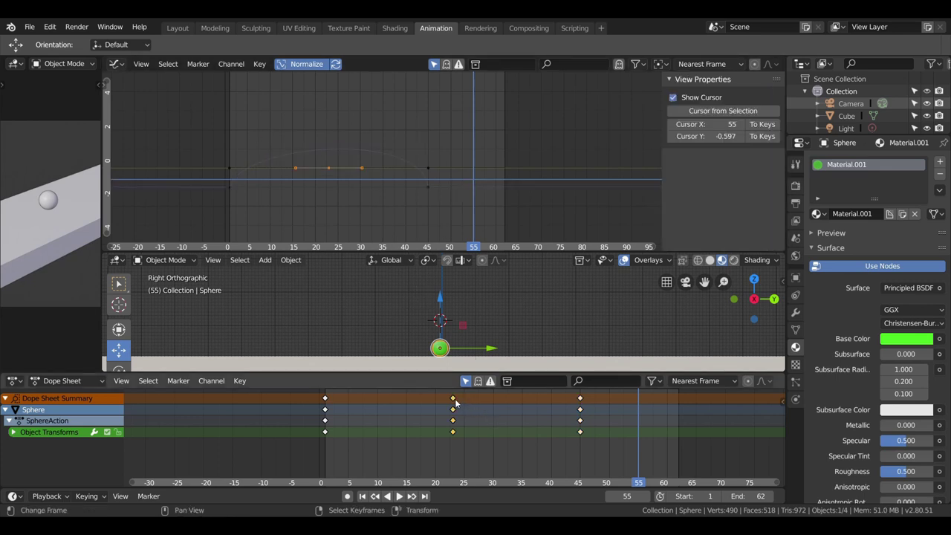
key(x)
click(456, 402)
Play back the single arc between frames 0 and 45, scrubbing to around frame 21.
click(323, 431)
key(space)
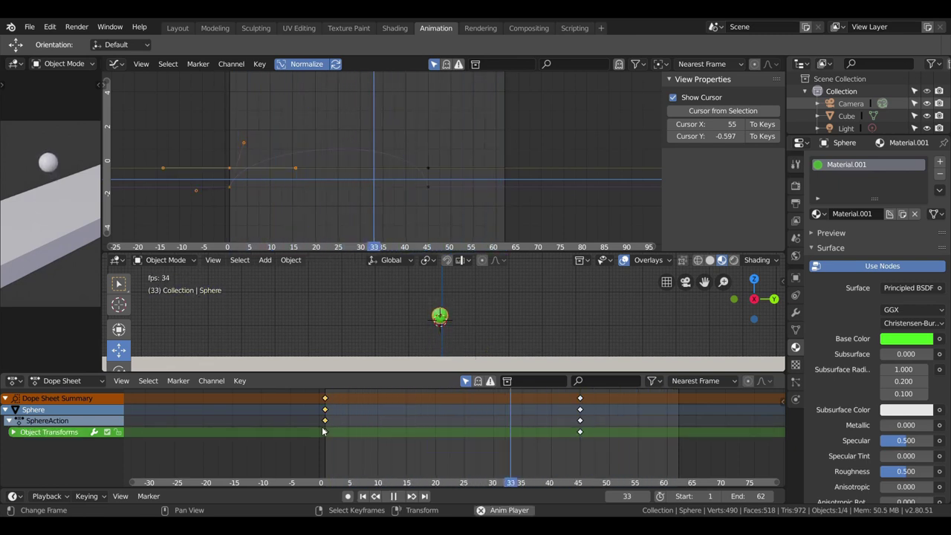
key(space)
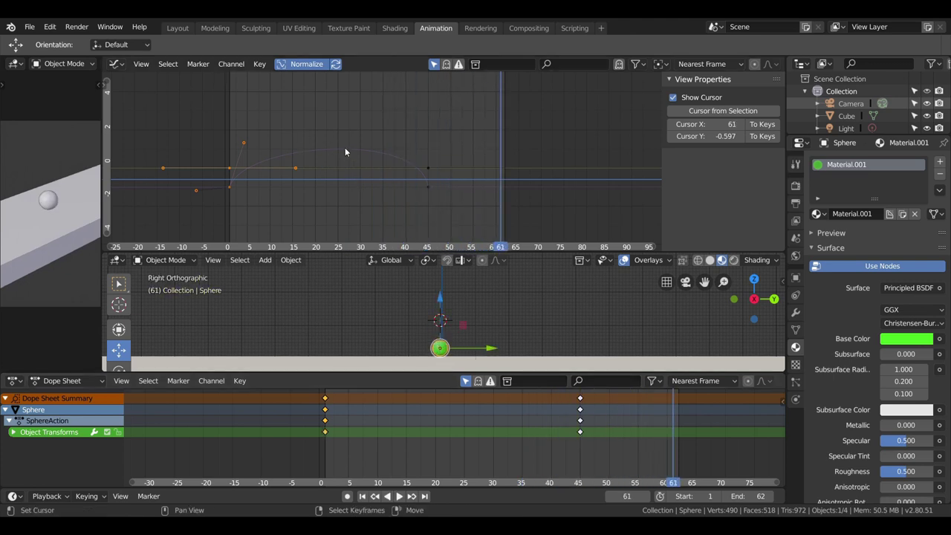
click(244, 143)
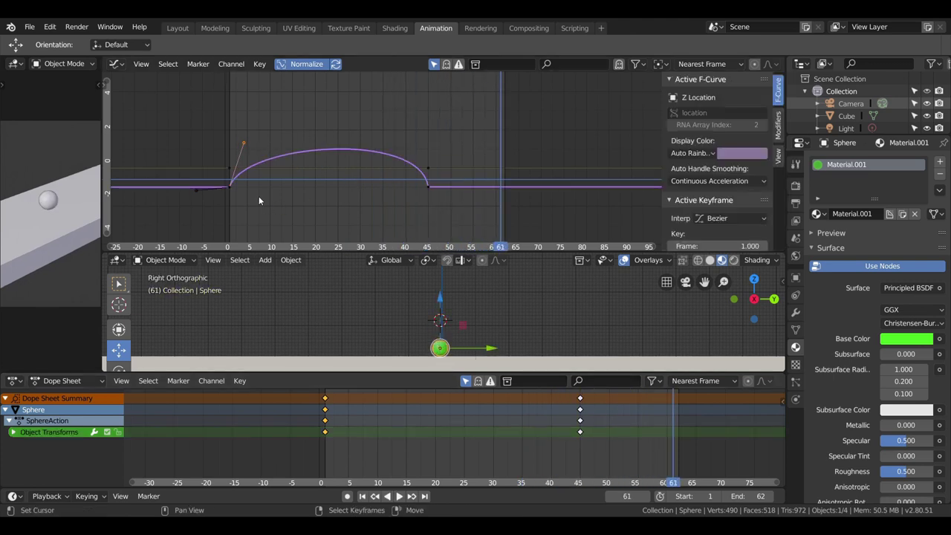
mouse_move(375, 434)
mouse_down()
mouse_move(445, 468)
mouse_move(324, 466)
mouse_up()
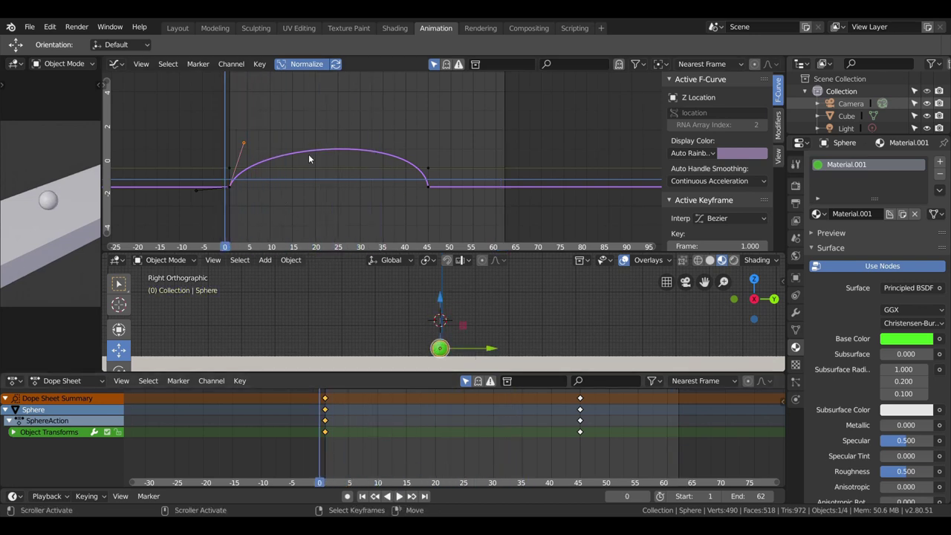
key(space)
key(space)
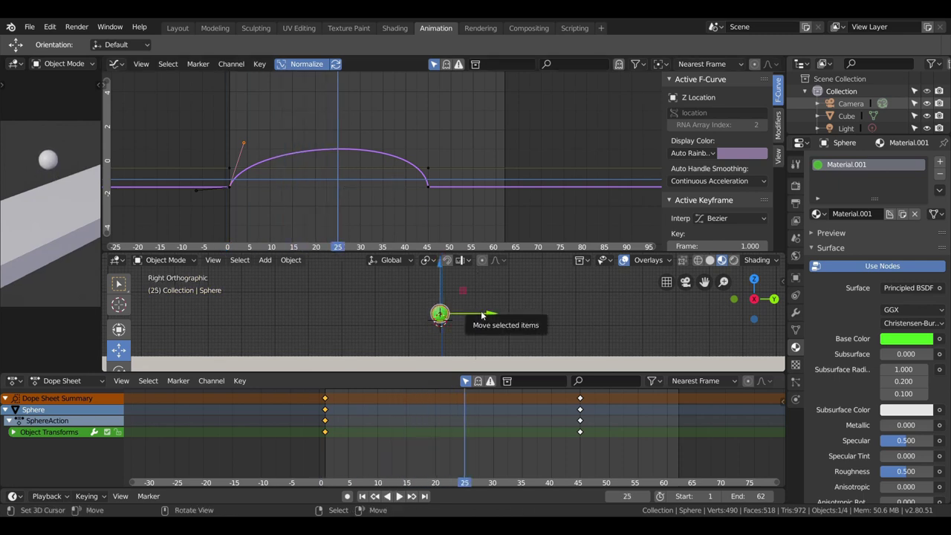
Slide the sphere along Y at frame 25, key its Location, and replay from frame 0.
drag(480, 310, 518, 306)
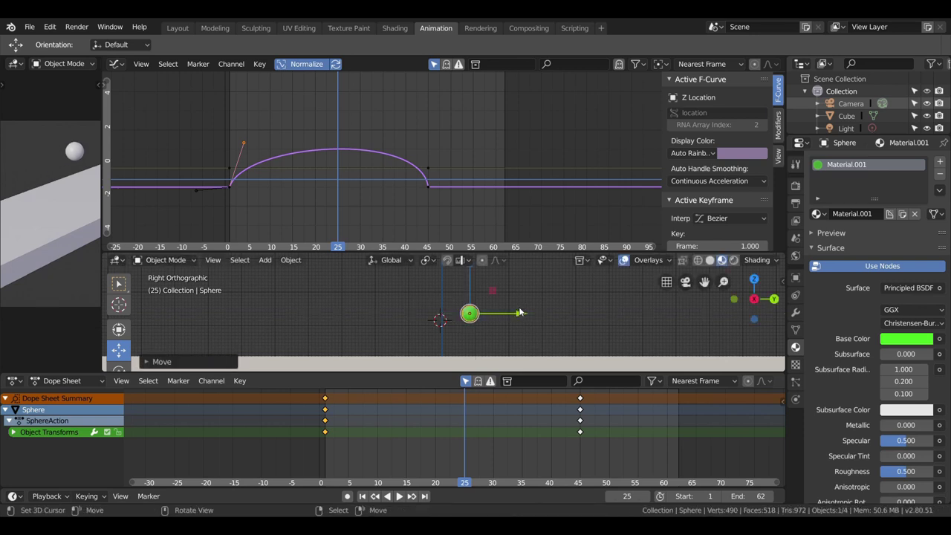
key(i)
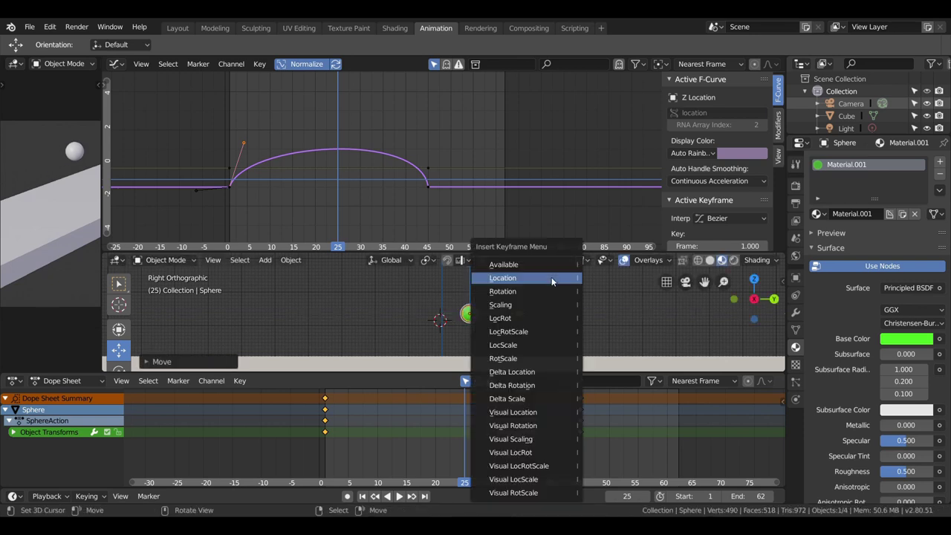
click(552, 281)
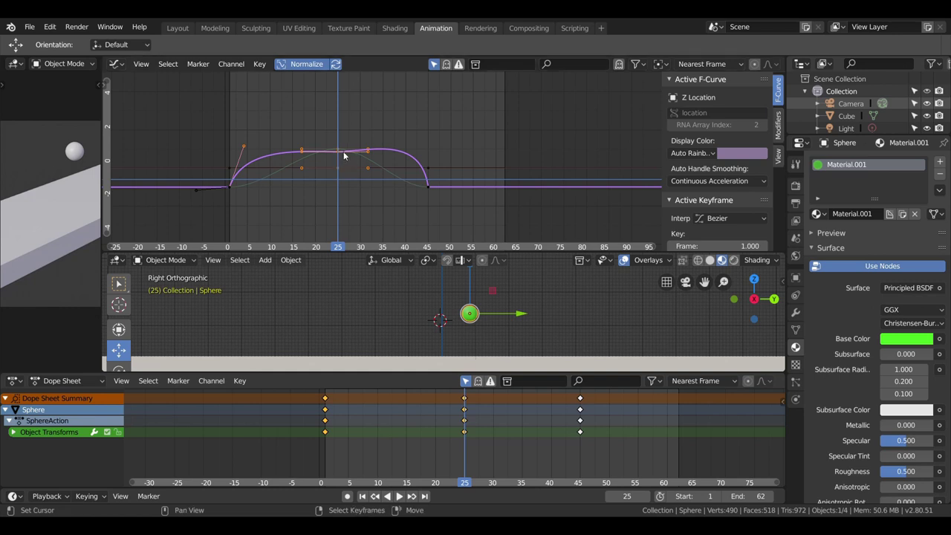
click(321, 445)
key(space)
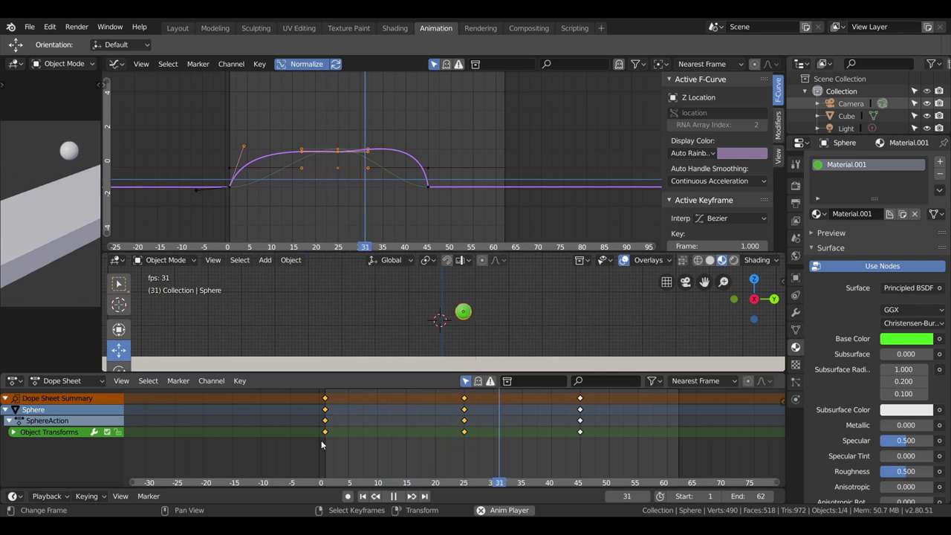
key(space)
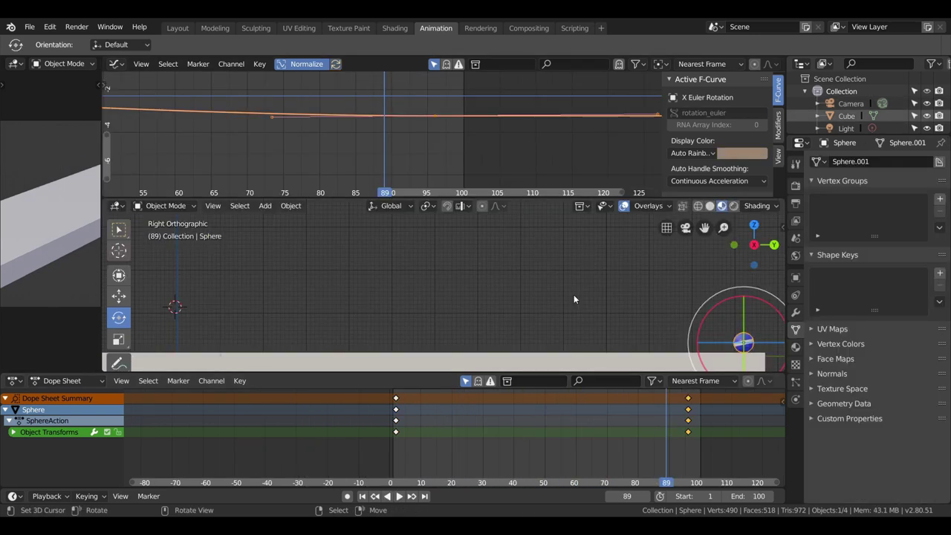
Play the 100-frame rolling ball animation twice, stopping at frame 78, and zoom the viewport.
key(space)
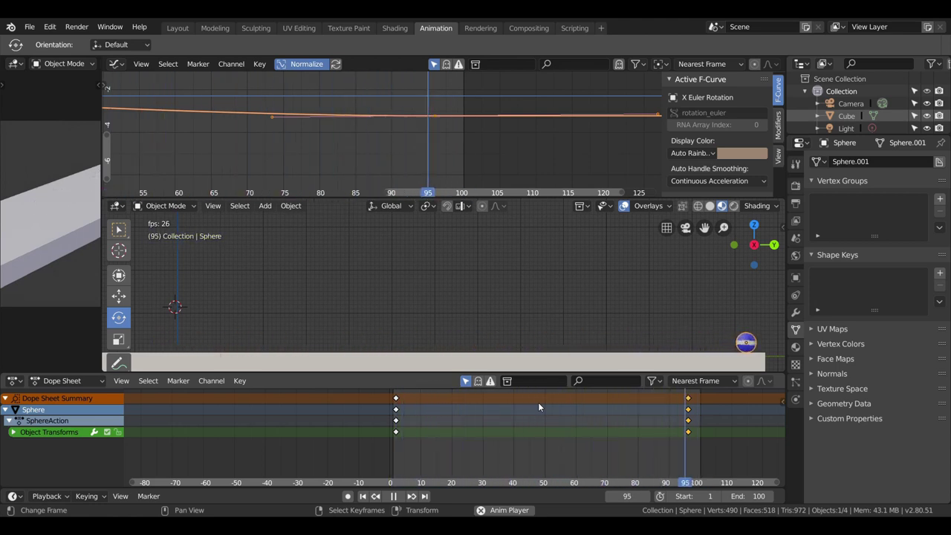
key(space)
scroll(450, 300, down, 3)
scroll(451, 299, down, 2)
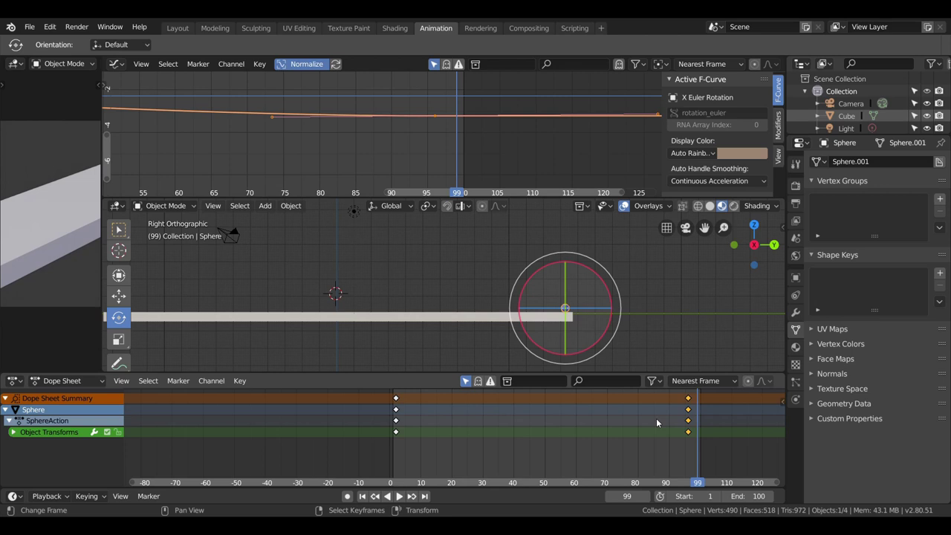
key(space)
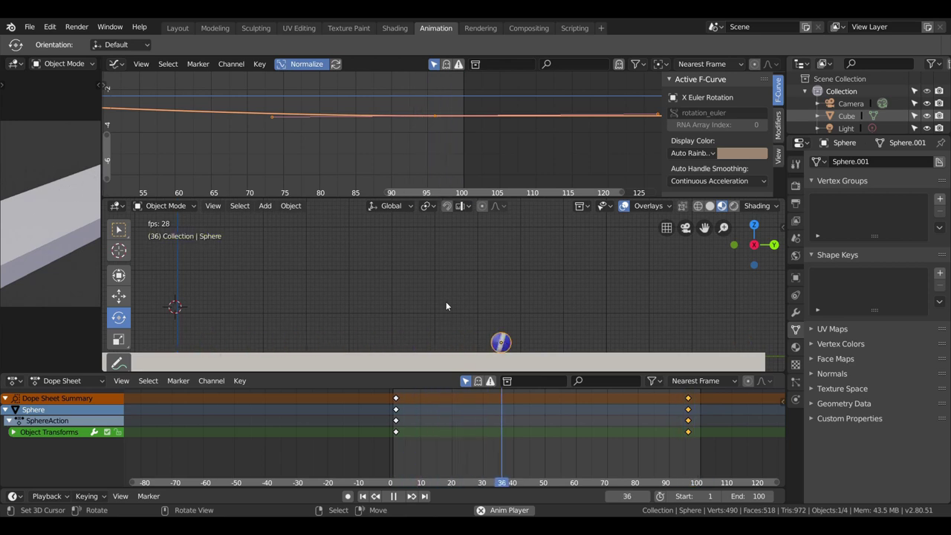
key(space)
scroll(432, 134, down, 2)
scroll(432, 135, down, 2)
scroll(432, 134, down, 2)
scroll(433, 134, down, 1)
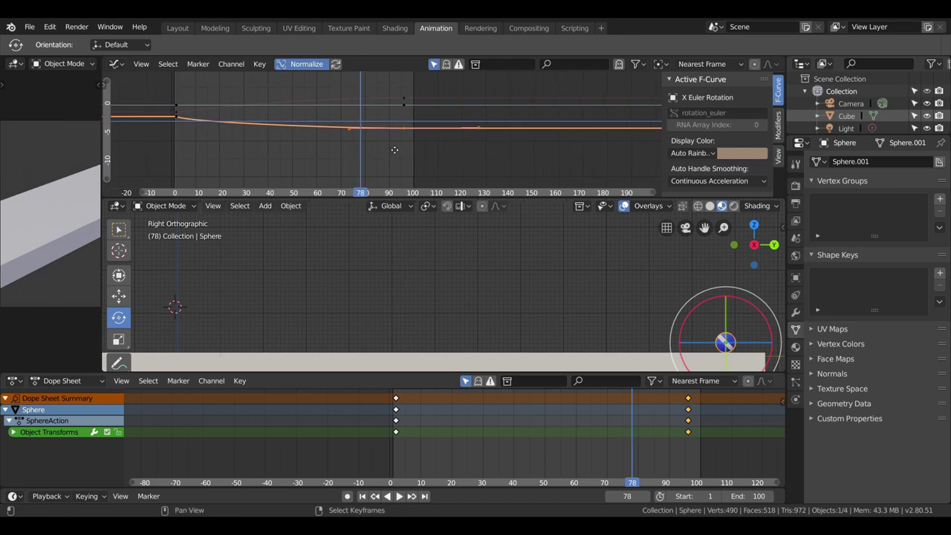
Select the Y Location curve and play the animation to review it.
ctrl+scroll(409, 156, left, 5)
key(space)
key(space)
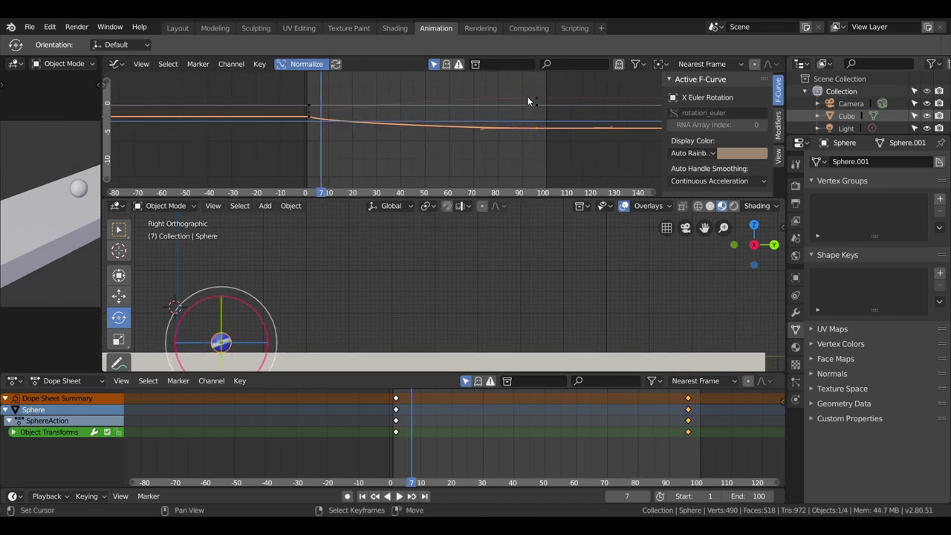
click(534, 97)
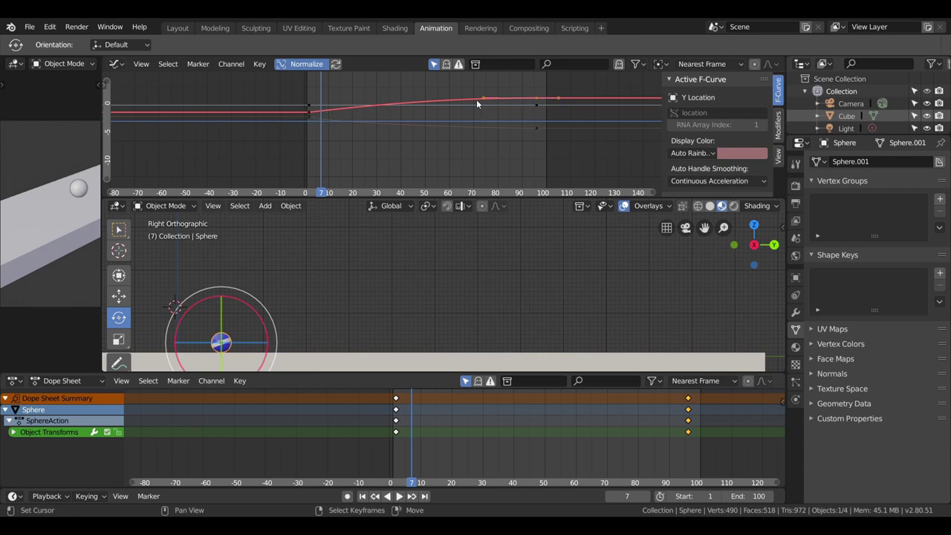
key(space)
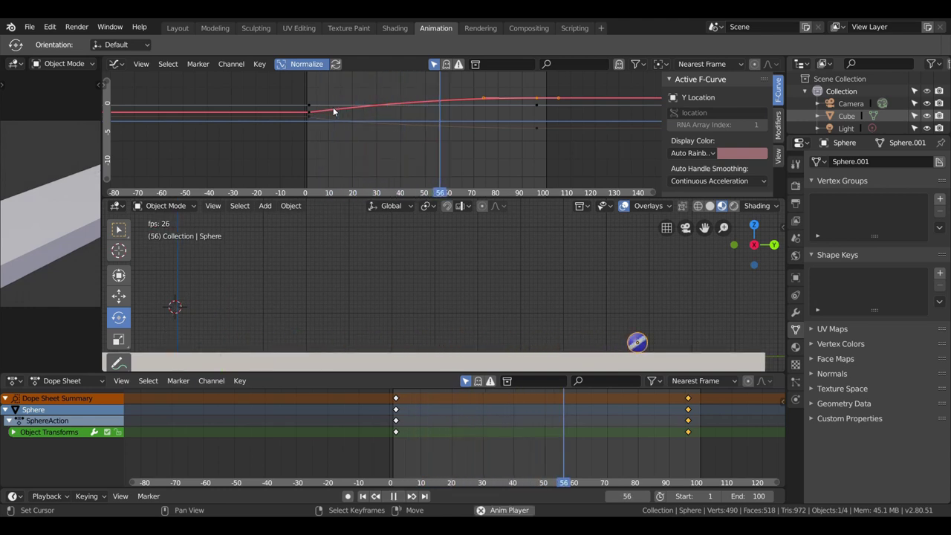
key(space)
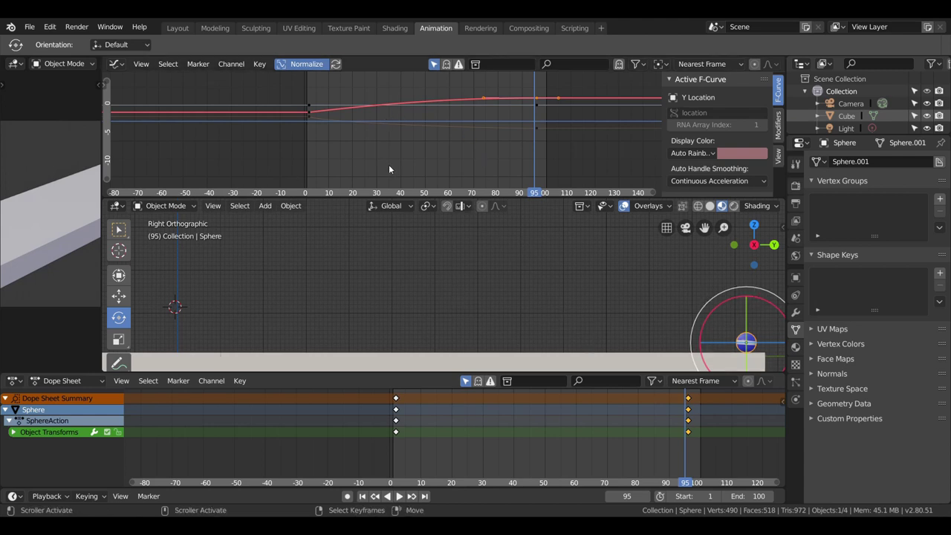
Select the X Euler Rotation curve and scrub the roll from frame 1 to about 68.
click(526, 128)
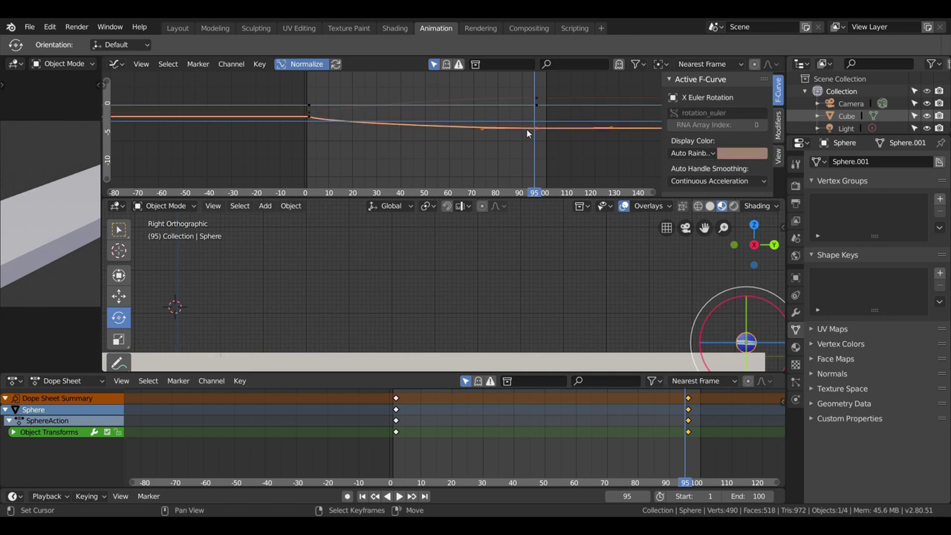
click(308, 118)
key(space)
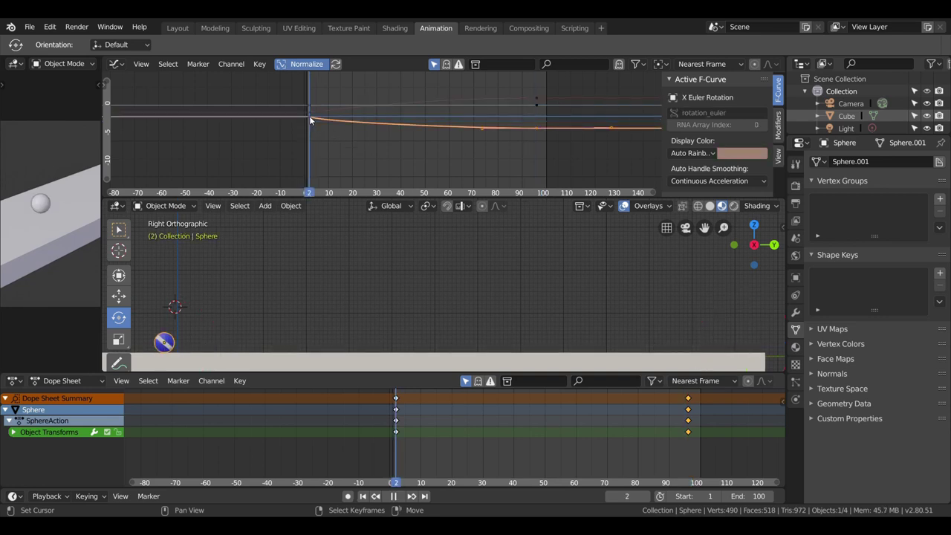
key(space)
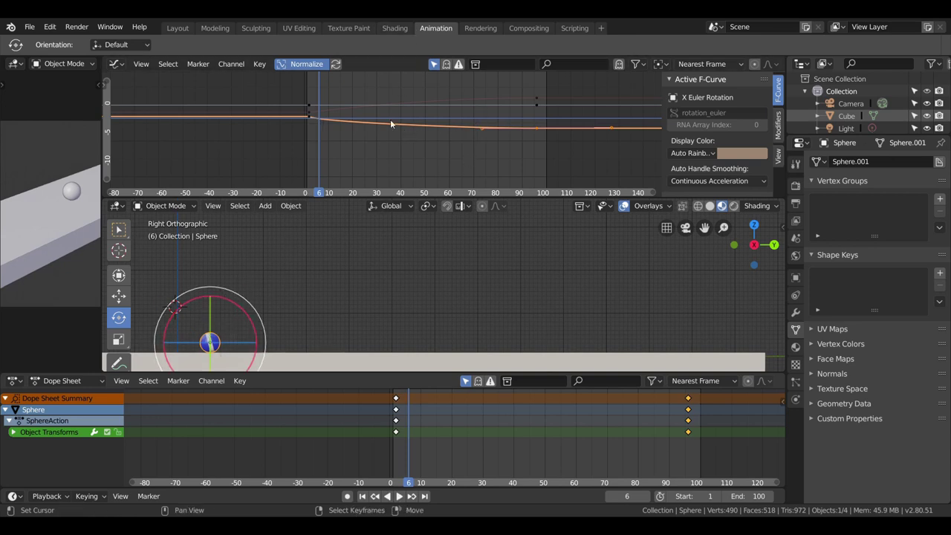
middle_drag(310, 191, 314, 192)
drag(316, 153, 394, 147)
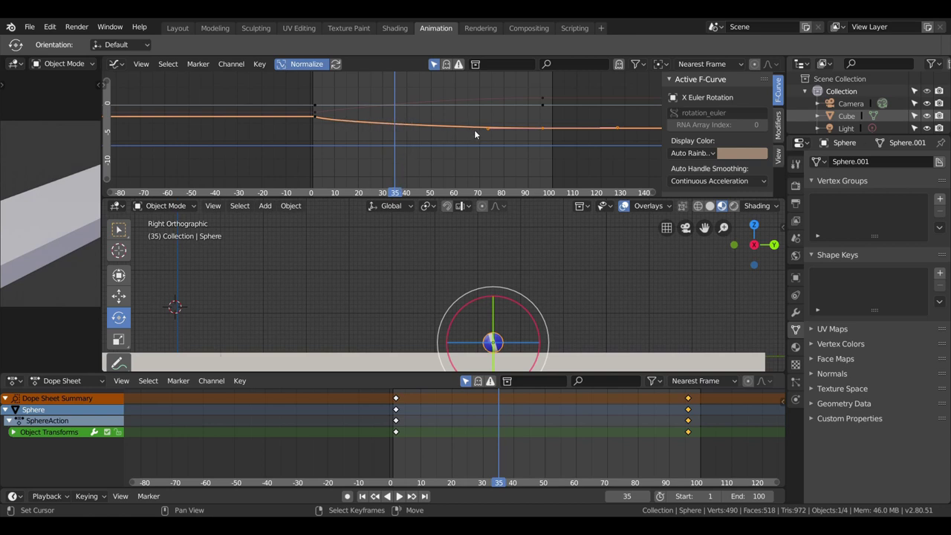
drag(434, 172, 546, 169)
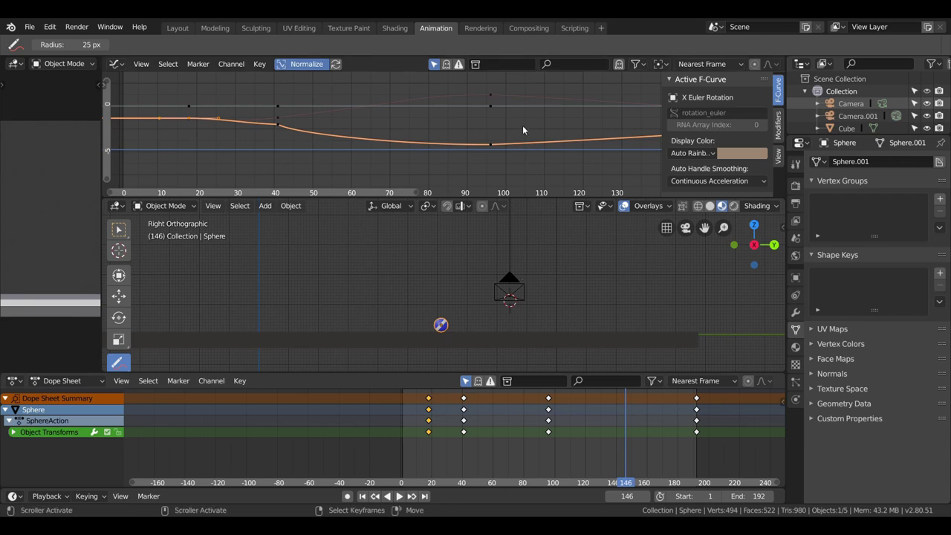
key(space)
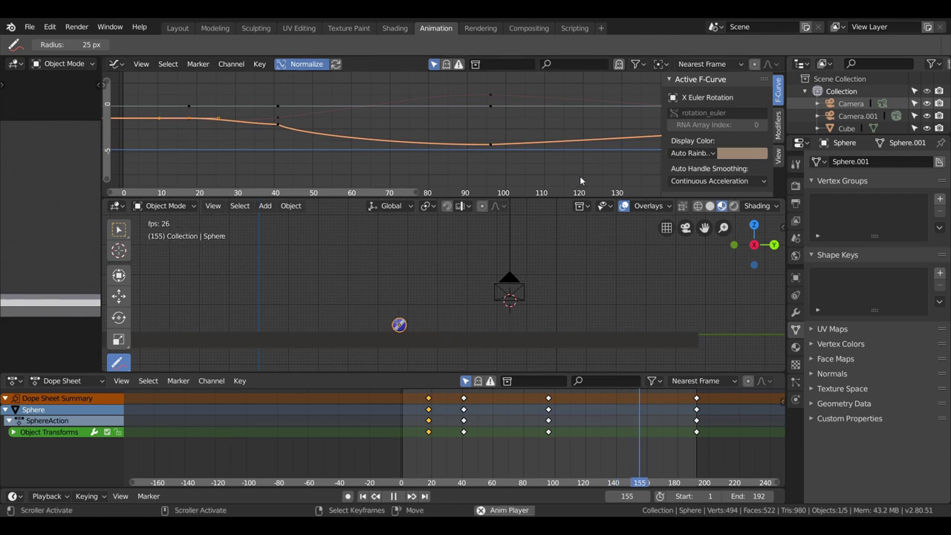
key(space)
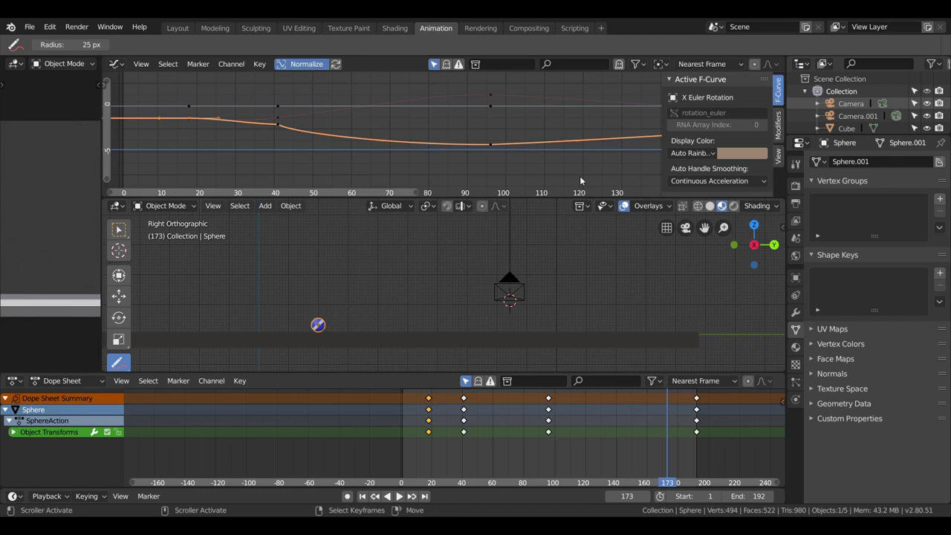
click(427, 438)
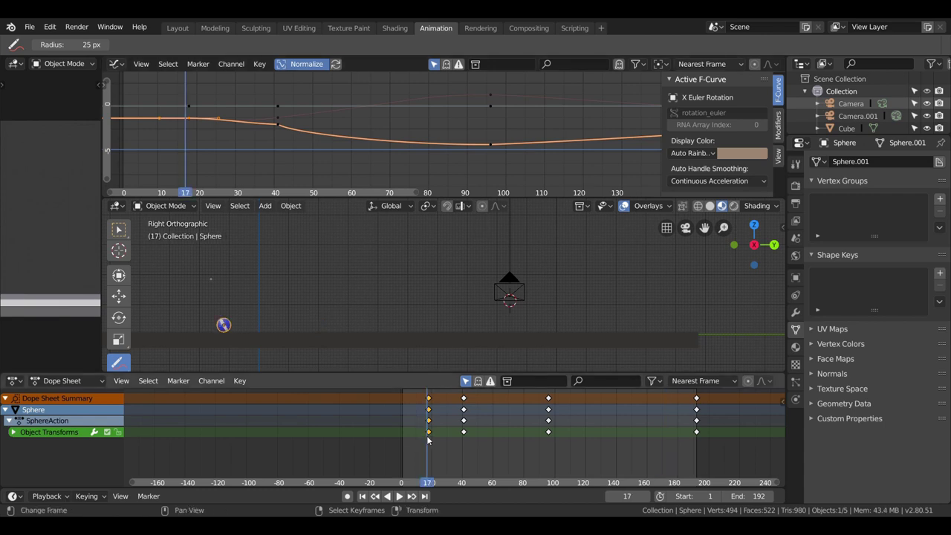
click(464, 432)
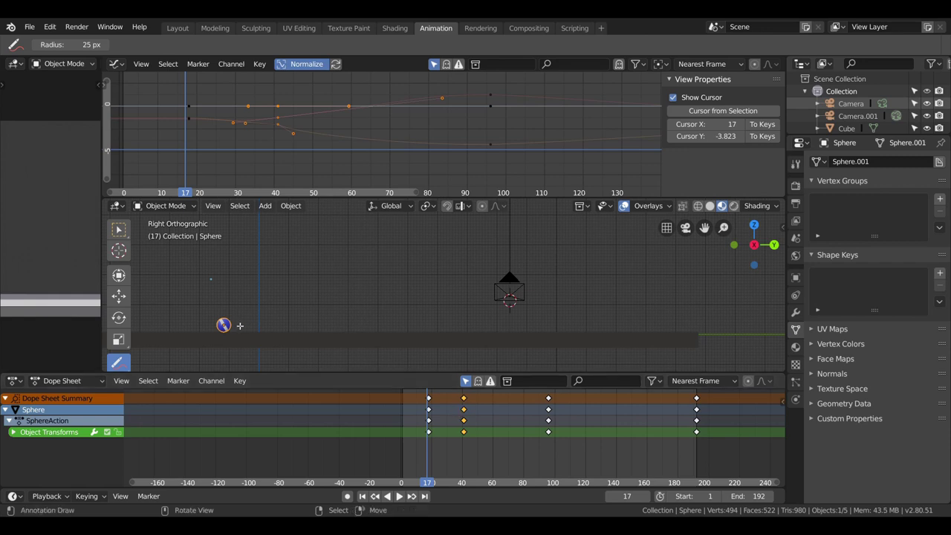
key(space)
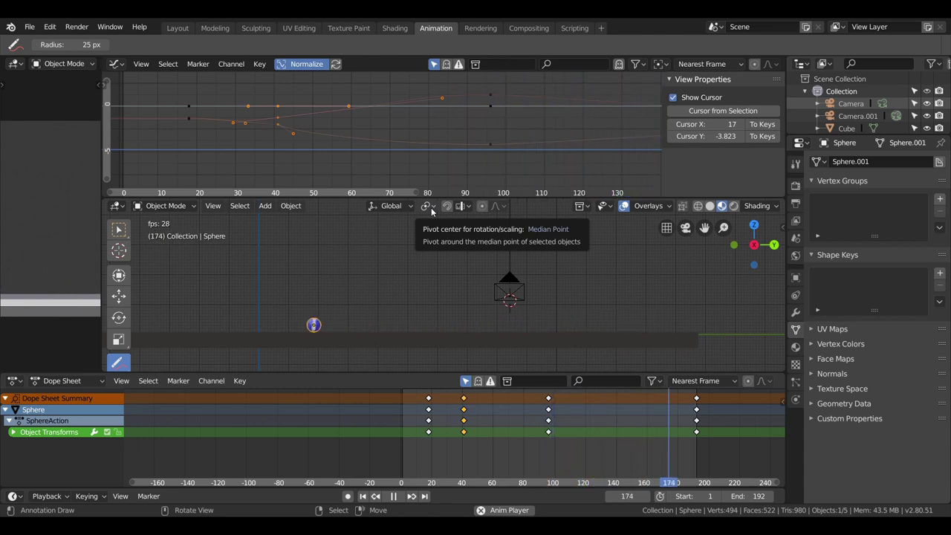
key(space)
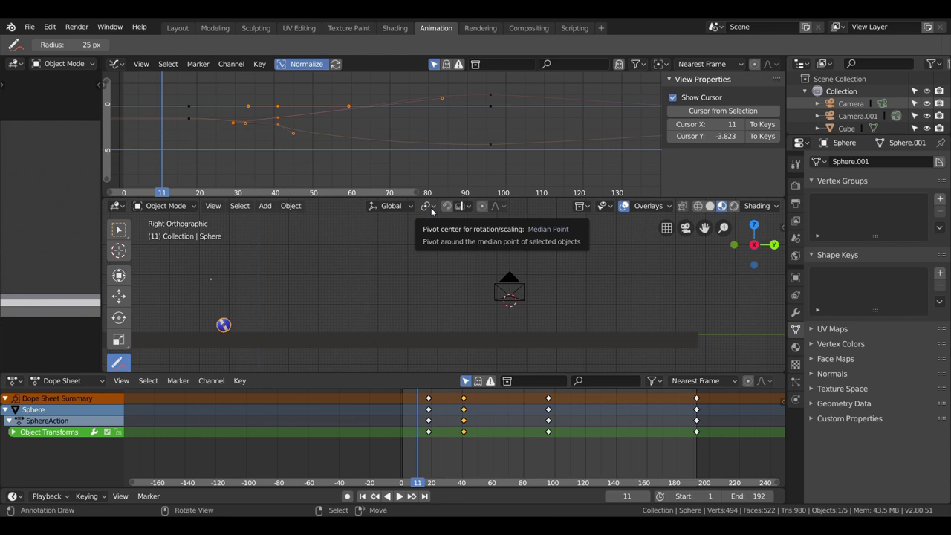
key(space)
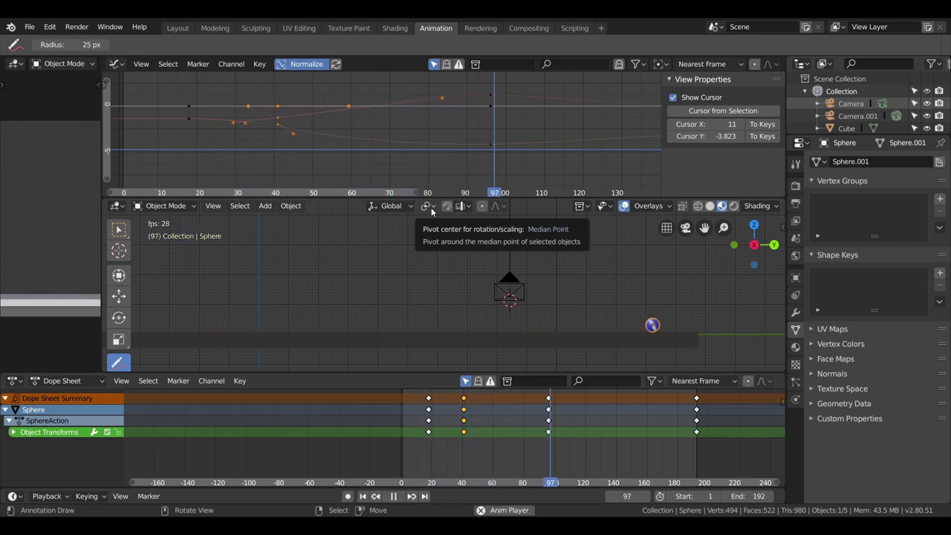
key(space)
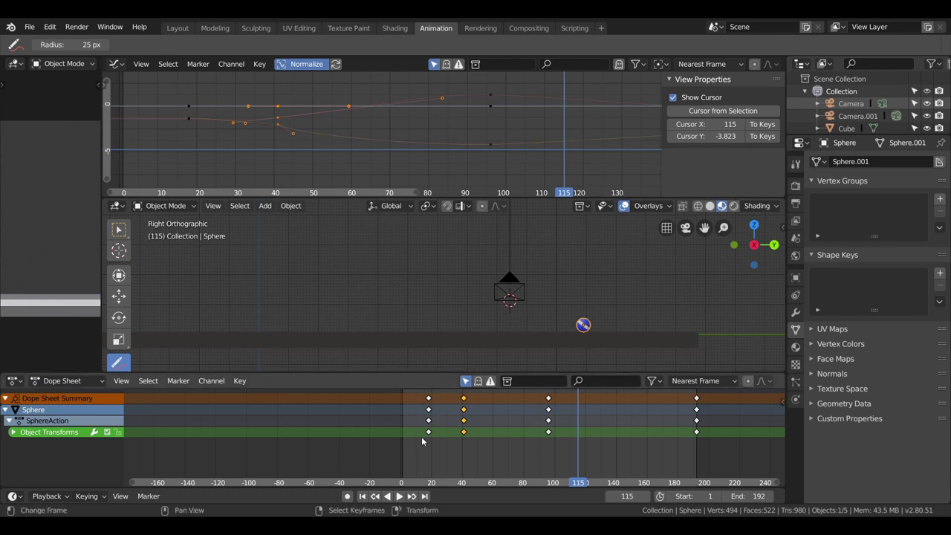
drag(421, 441, 462, 442)
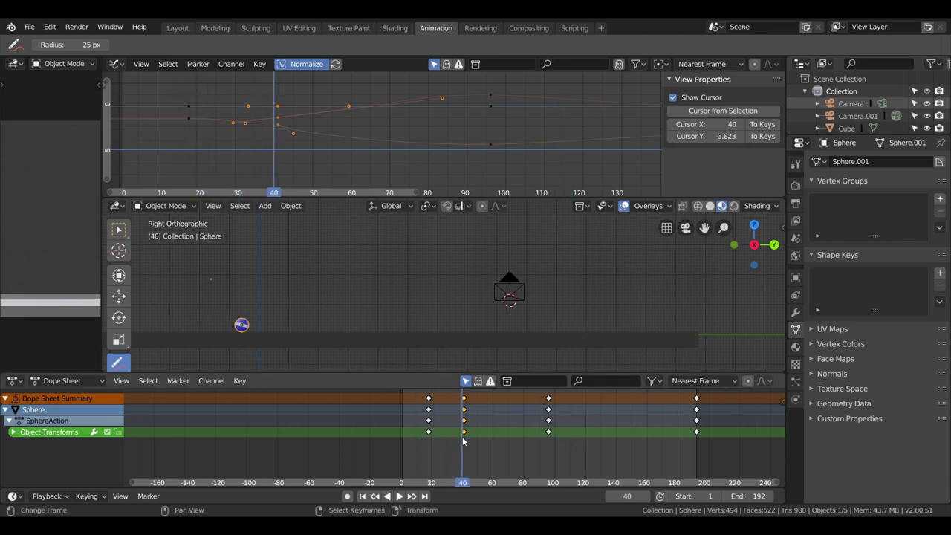
click(428, 444)
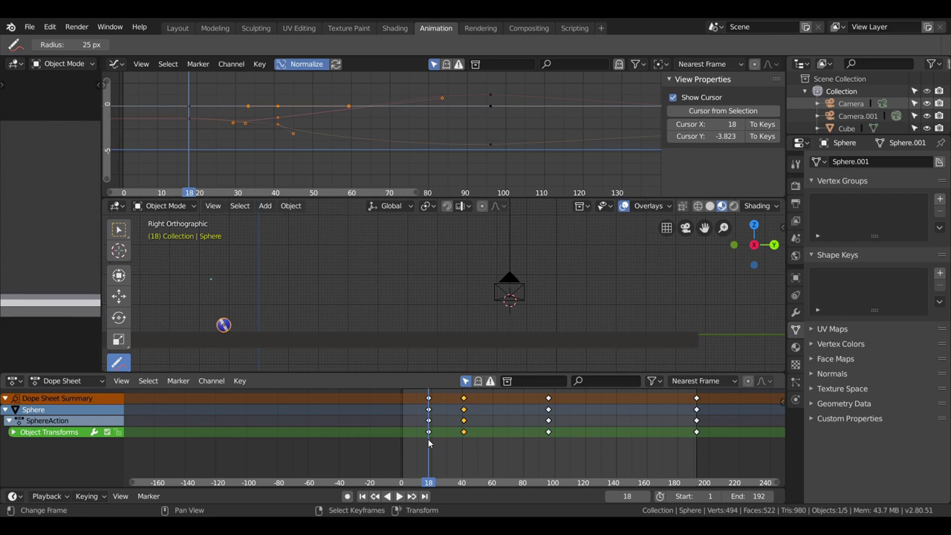
key(space)
key(space)
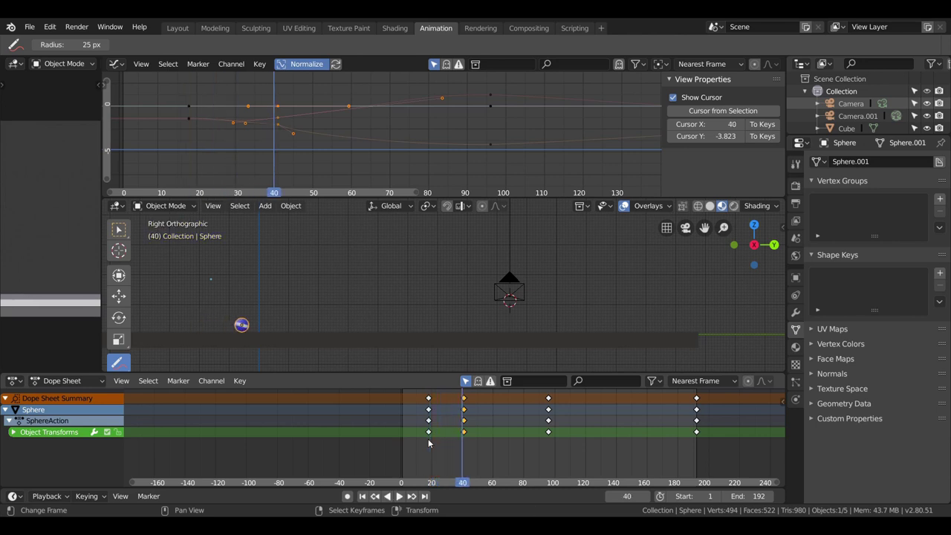
click(428, 442)
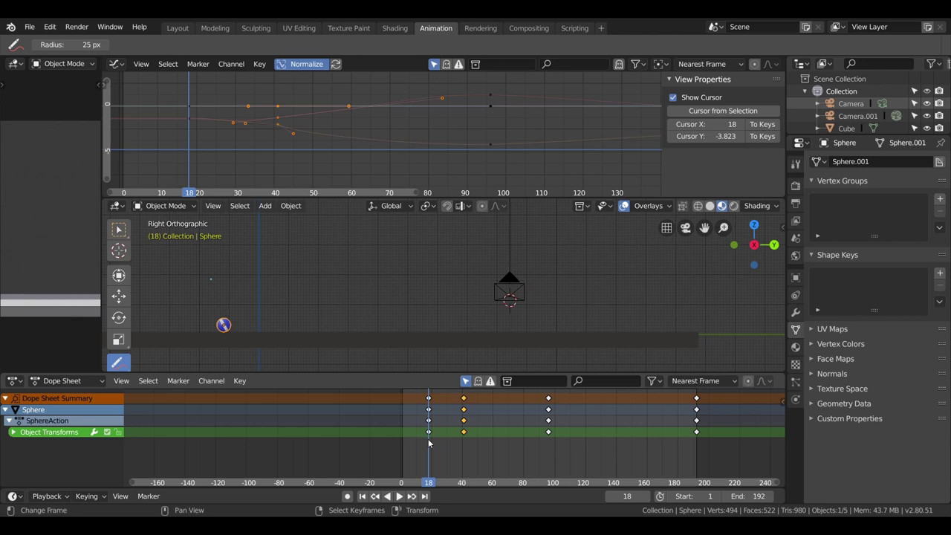
key(space)
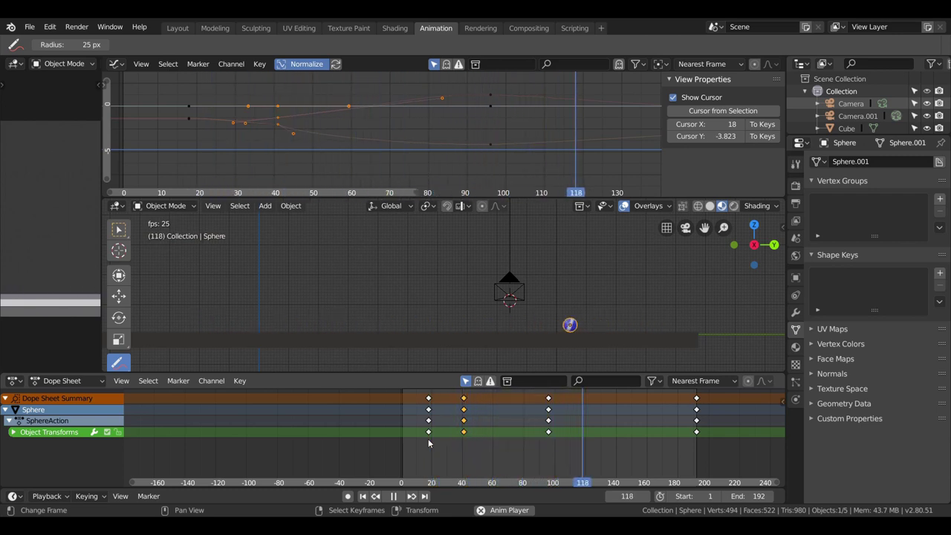
key(space)
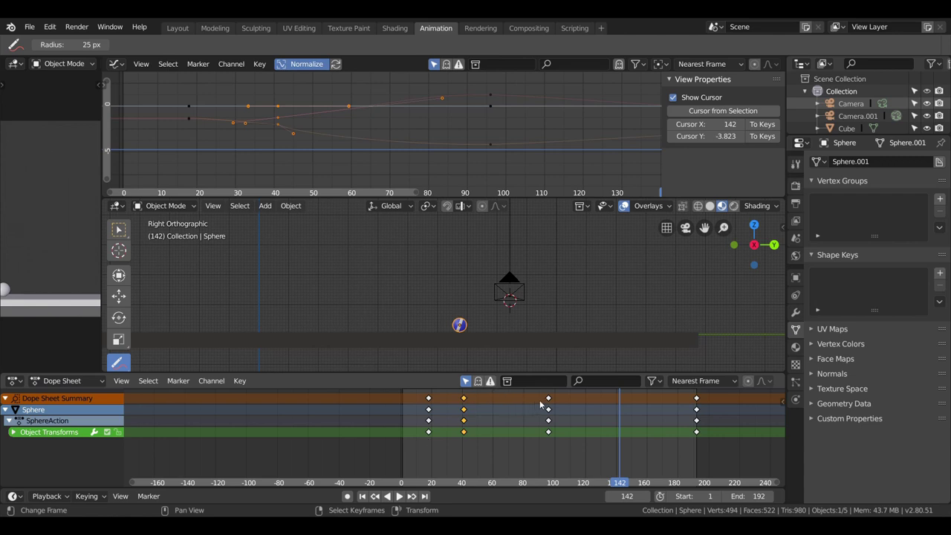
Move the frame-100 keyframe column to about frame 70 and play the retimed animation.
click(552, 401)
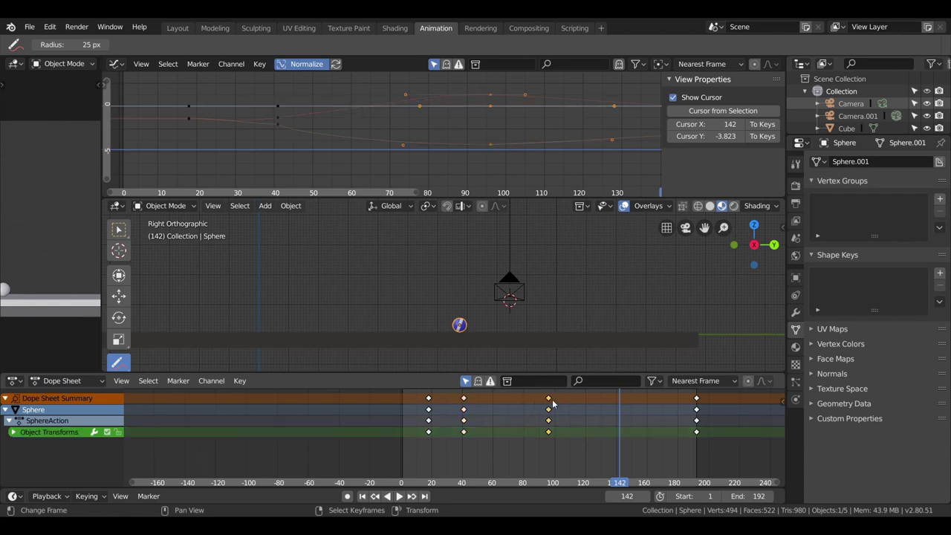
key(g)
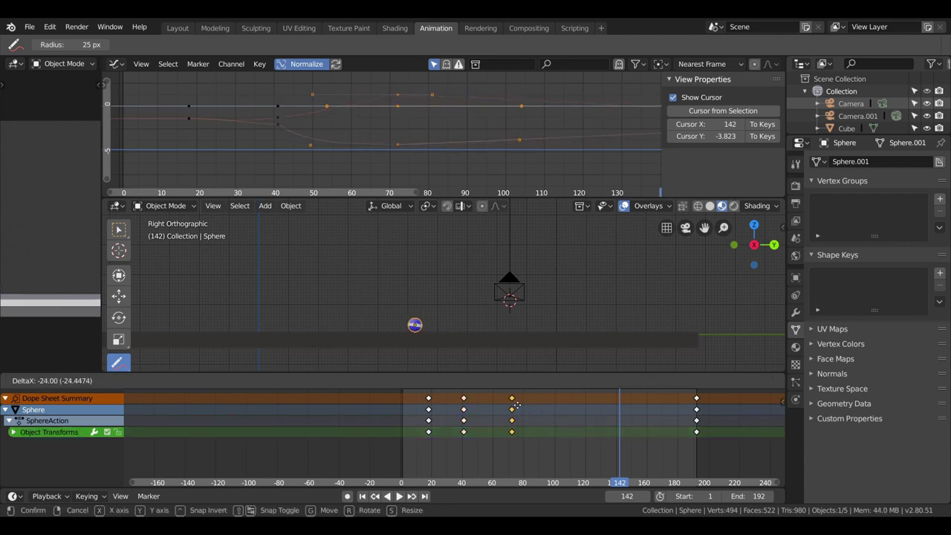
click(512, 431)
click(431, 450)
key(space)
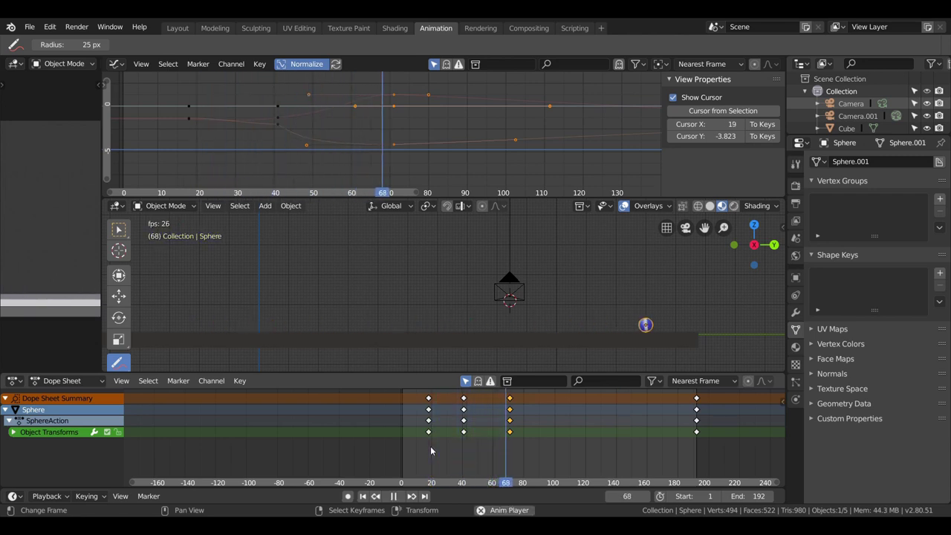
key(space)
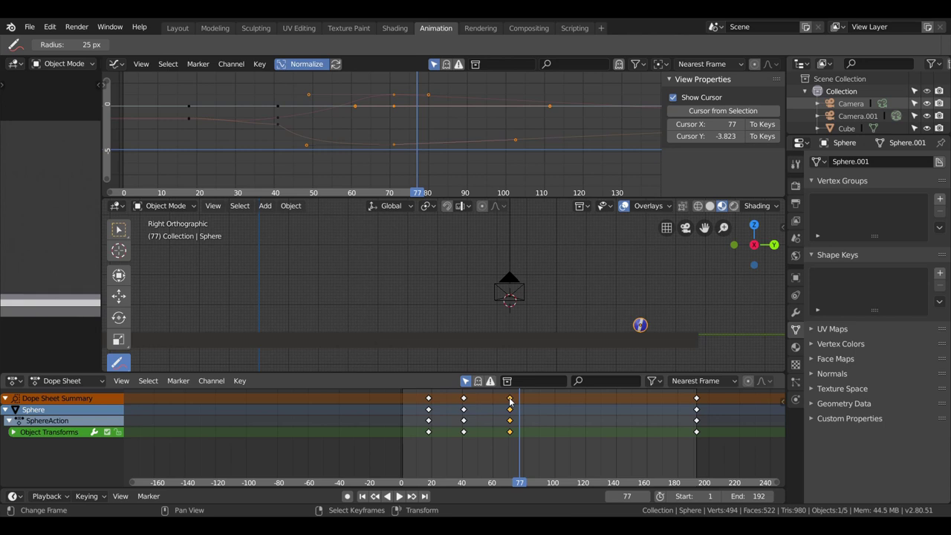
Shift the column to about frame 60, replay from the start, then move it near frame 178.
drag(510, 401, 491, 401)
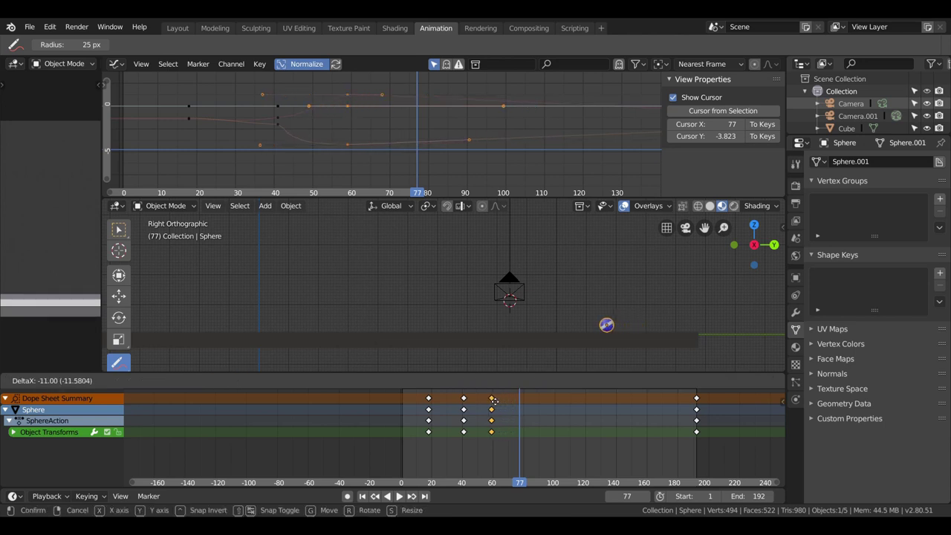
key(shift+Left)
key(space)
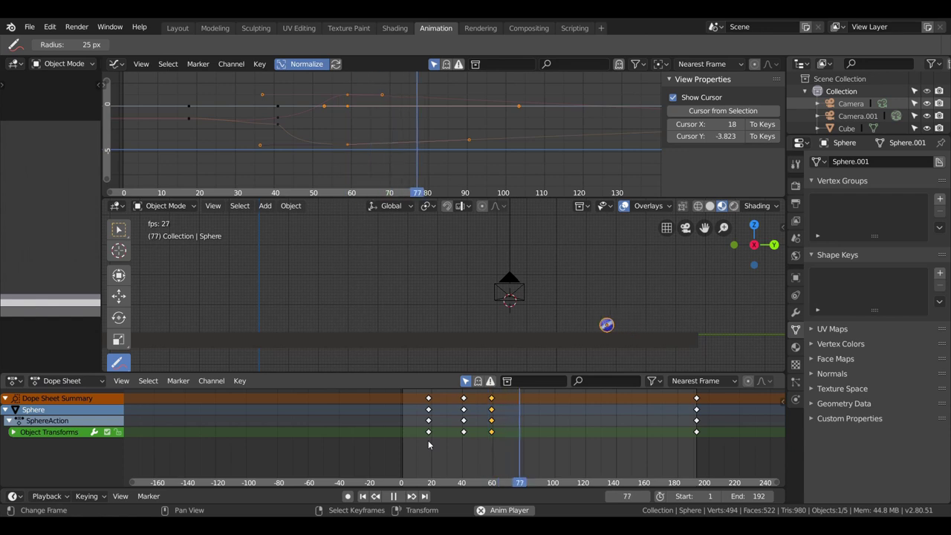
key(shift+Left)
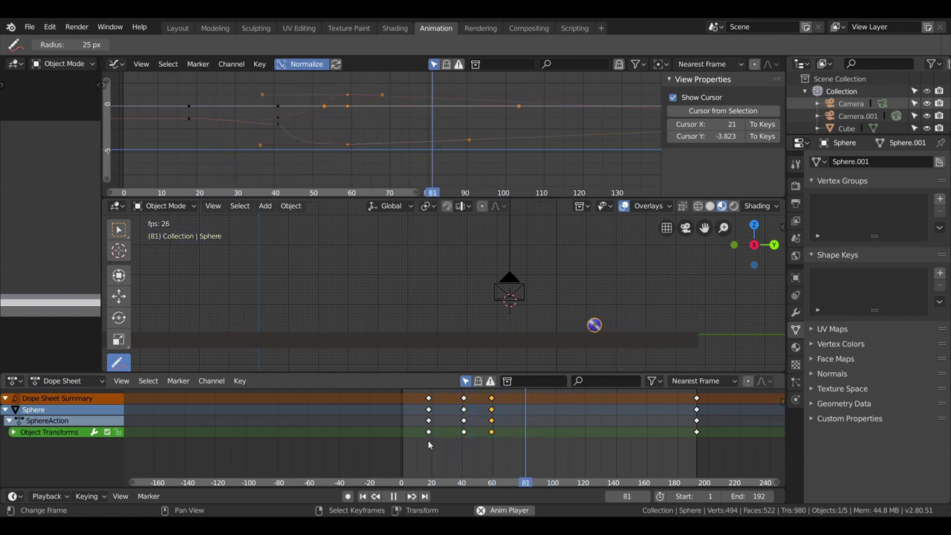
key(space)
key(shift+Left)
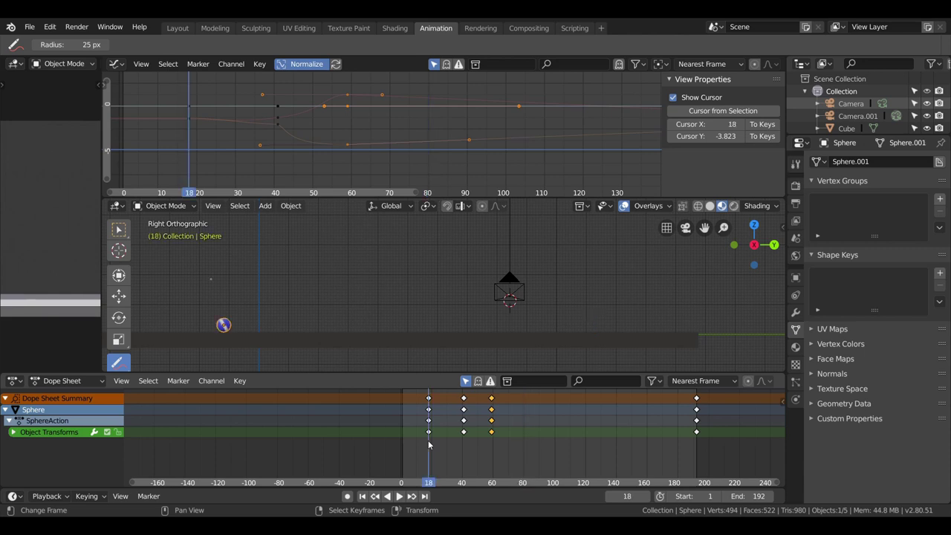
key(space)
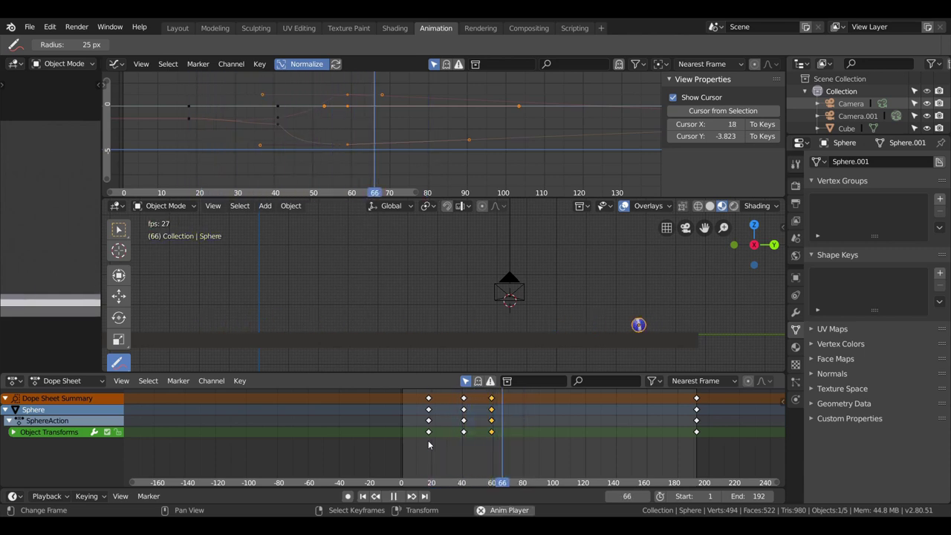
key(space)
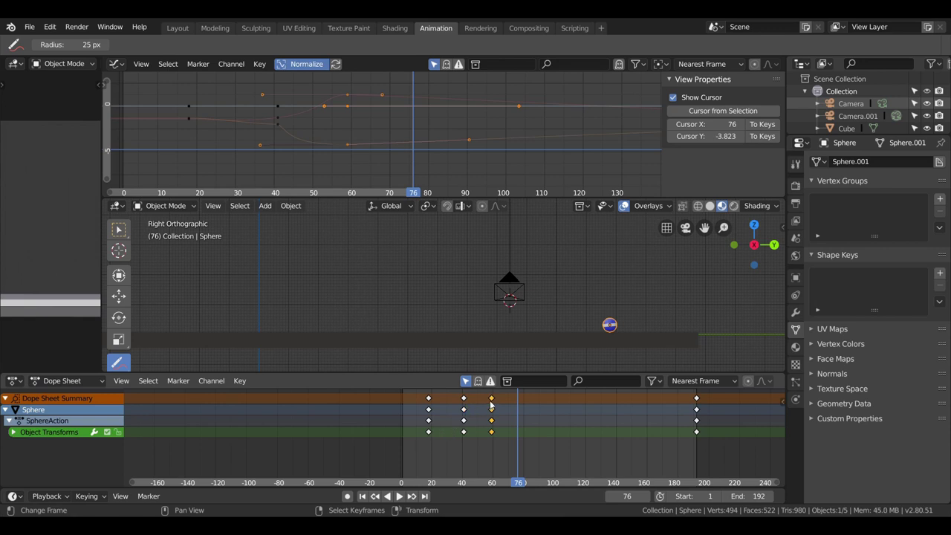
key(g)
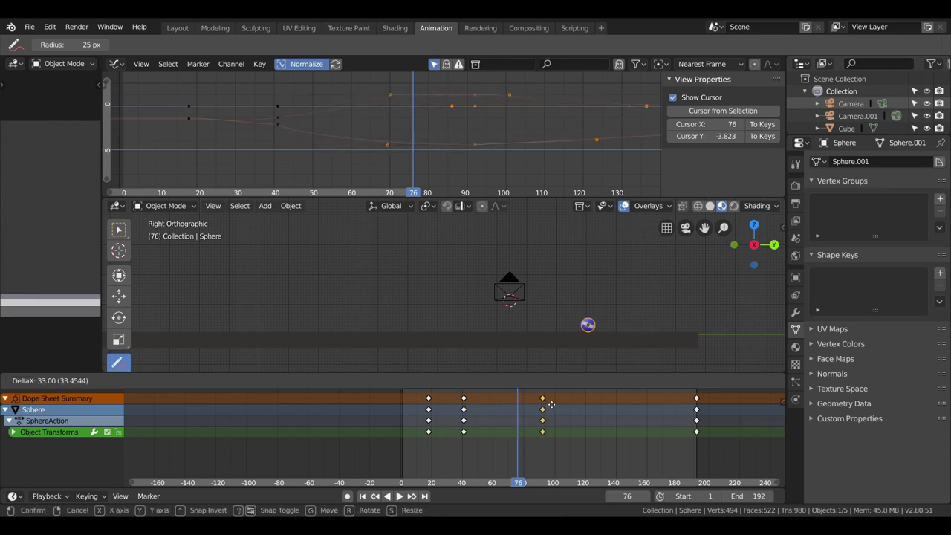
click(671, 409)
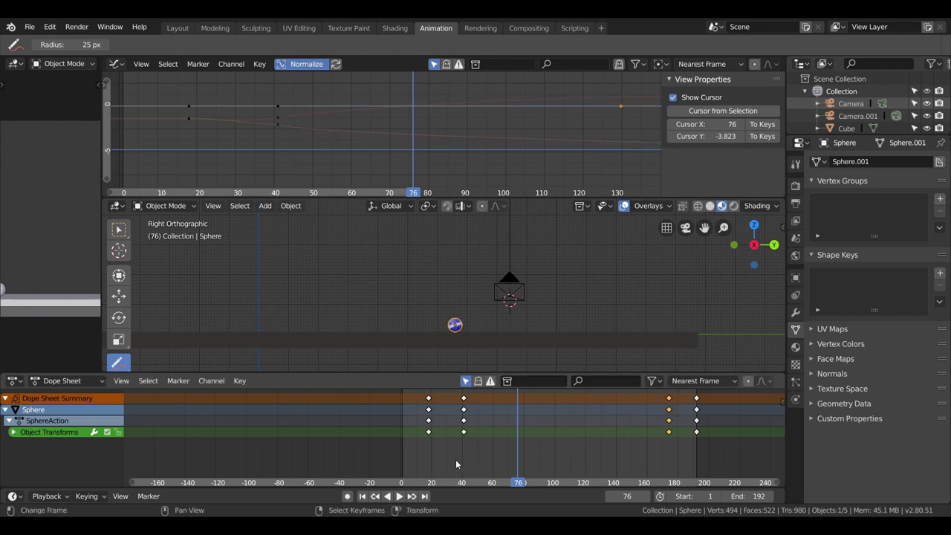
click(421, 442)
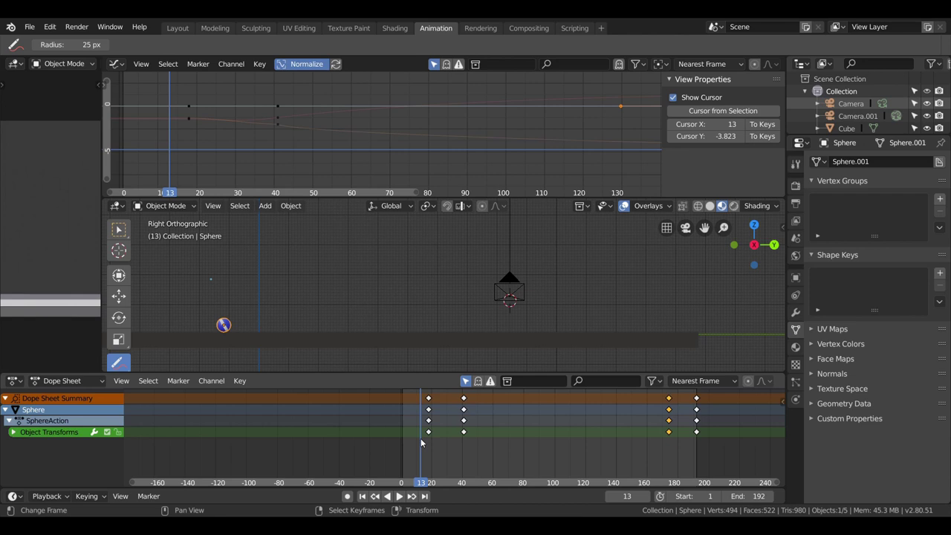
key(space)
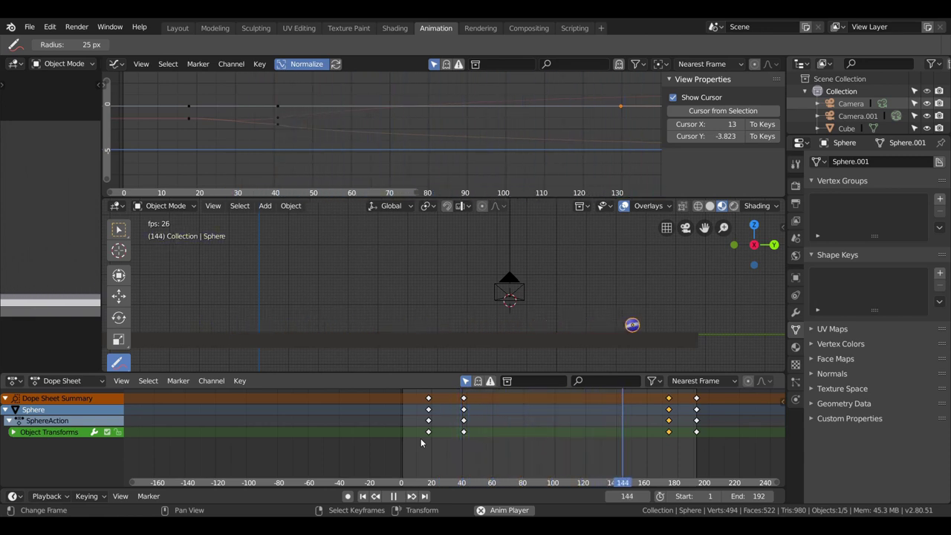
key(space)
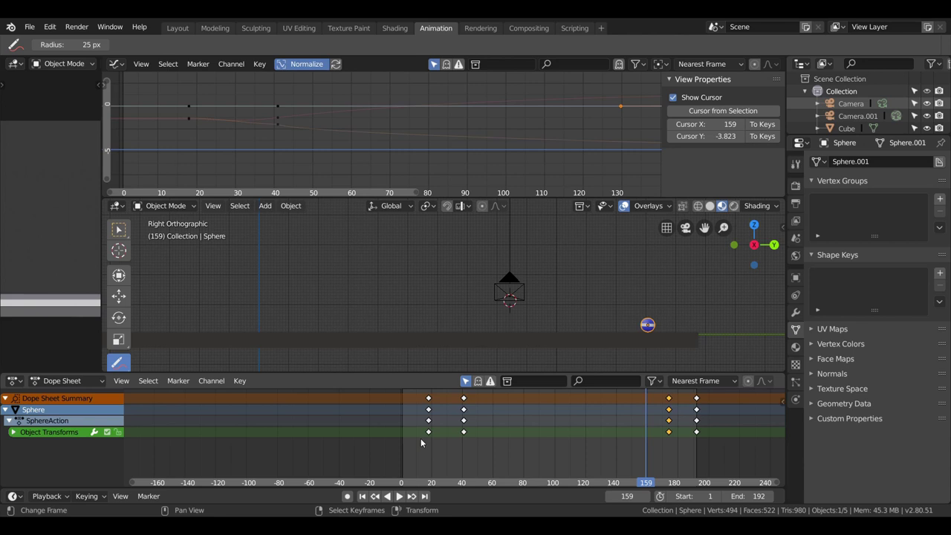
click(421, 440)
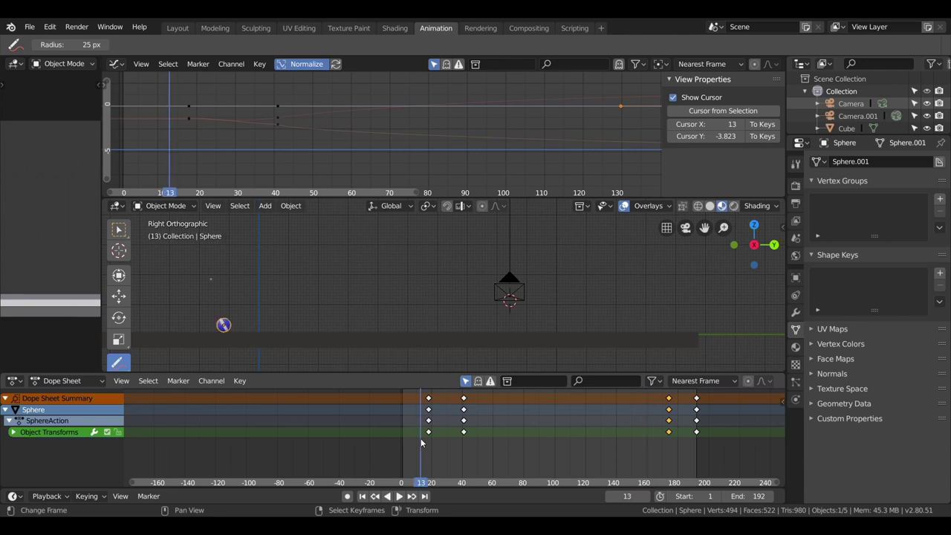